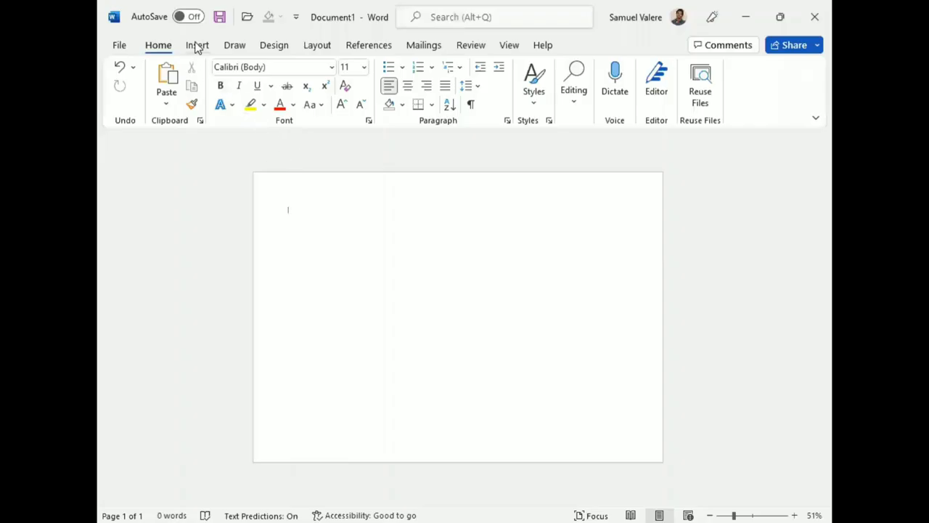
- Draw a rectangle and stretch its edges to cover the whole page
click(196, 46)
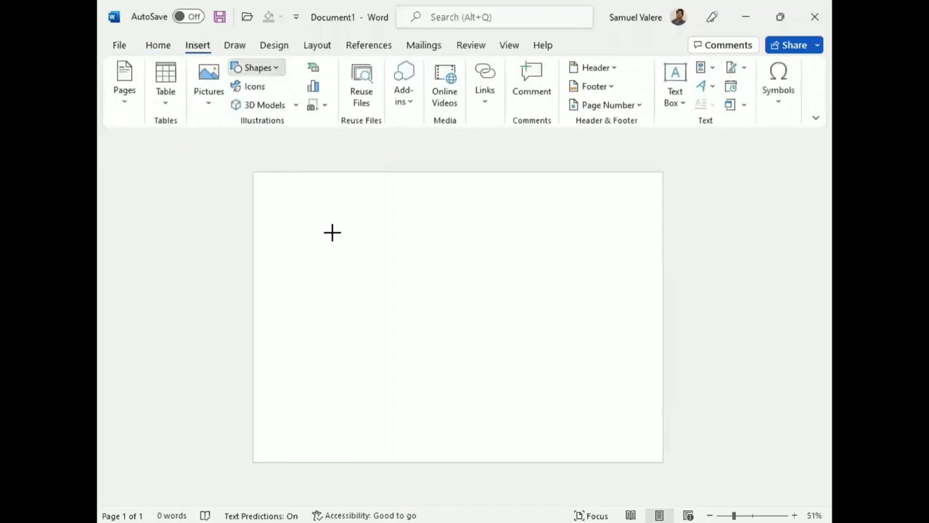
drag(331, 232, 663, 466)
drag(460, 174, 457, 163)
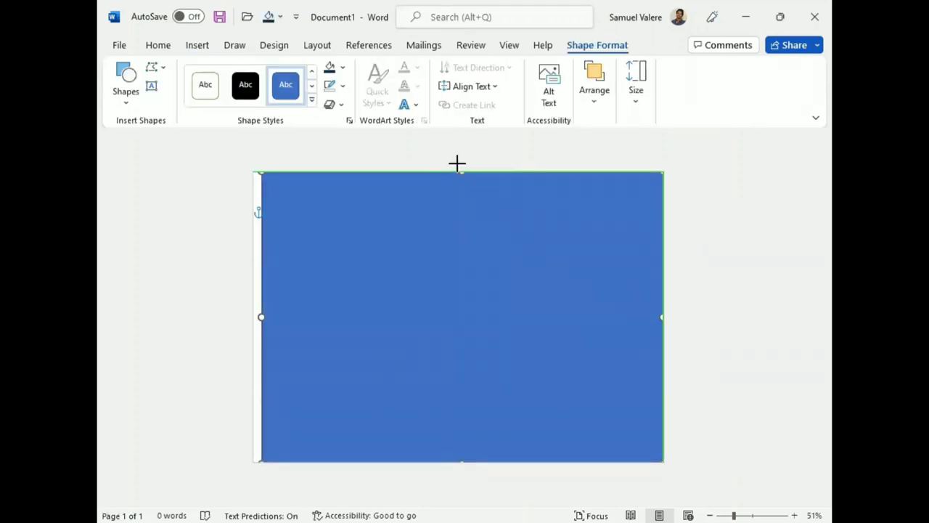
drag(263, 316, 232, 315)
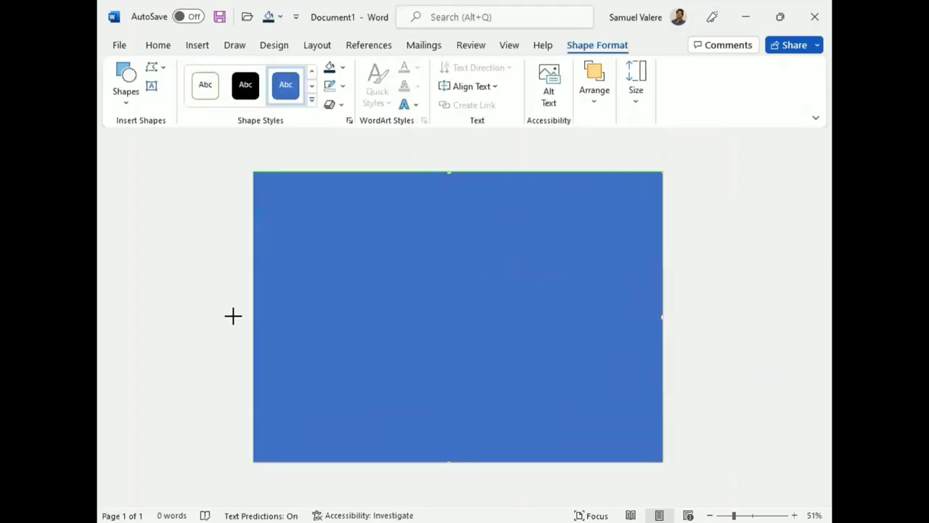
- Remove the rectangle's outline and change its fill to white
click(345, 88)
click(352, 280)
click(343, 67)
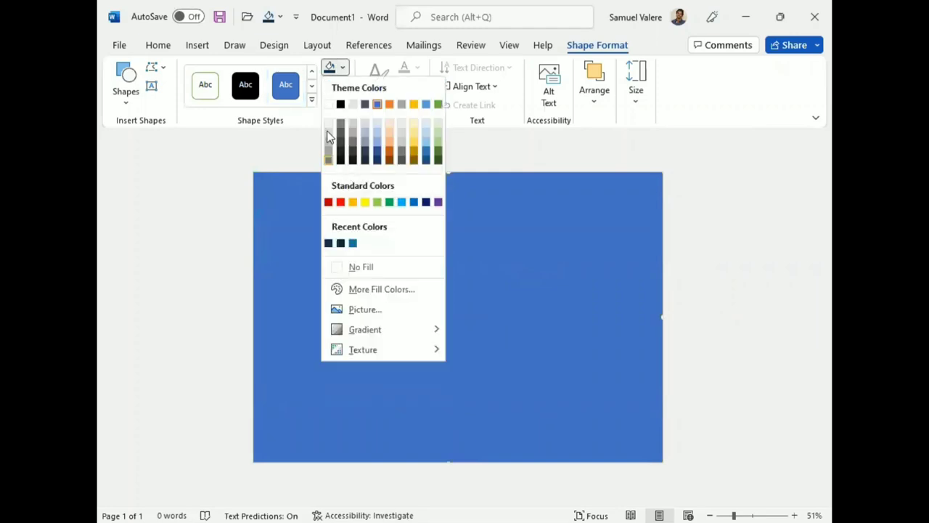
click(330, 105)
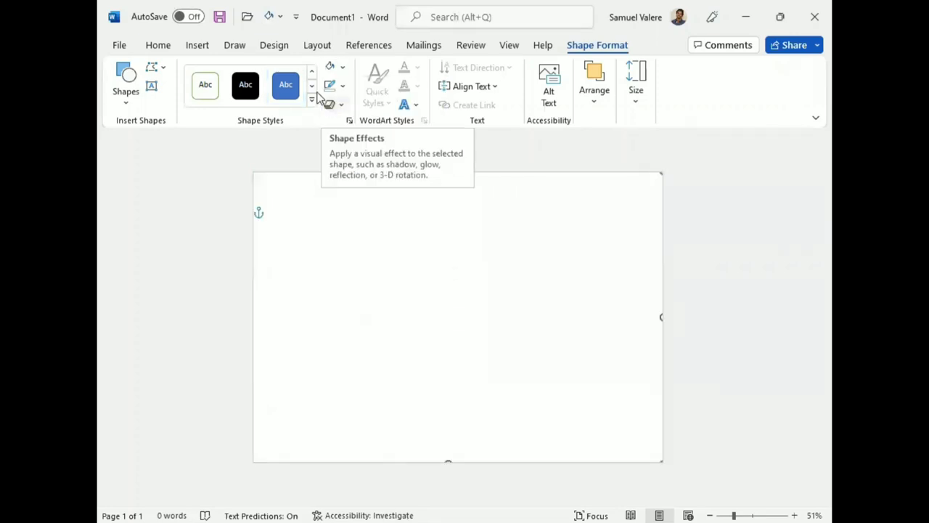
- Draw a right triangle in the page's bottom-left corner and enlarge it
click(125, 80)
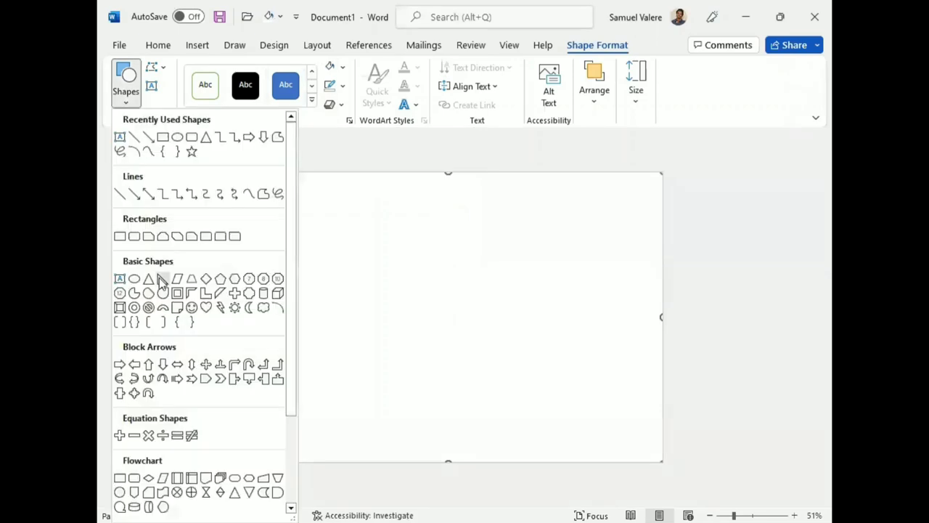
drag(267, 369, 351, 458)
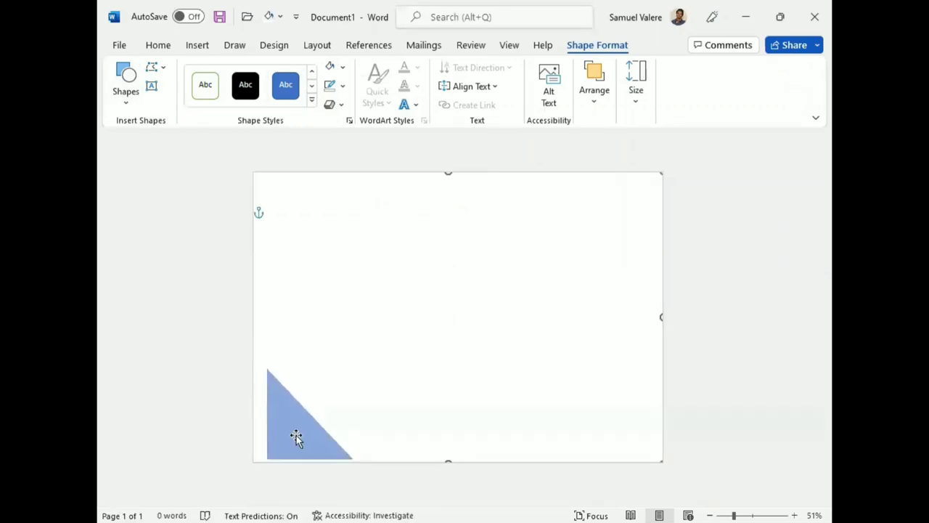
drag(296, 438, 275, 445)
drag(337, 372, 354, 357)
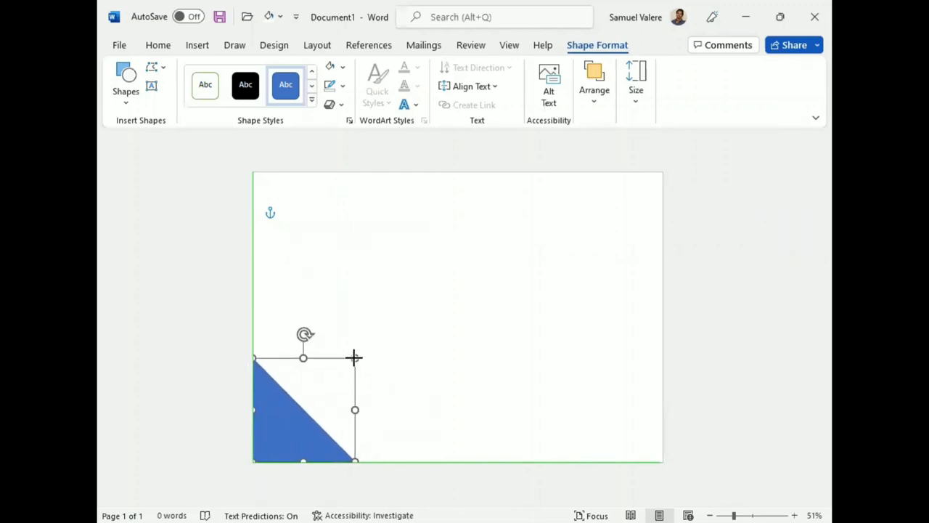
drag(355, 357, 353, 356)
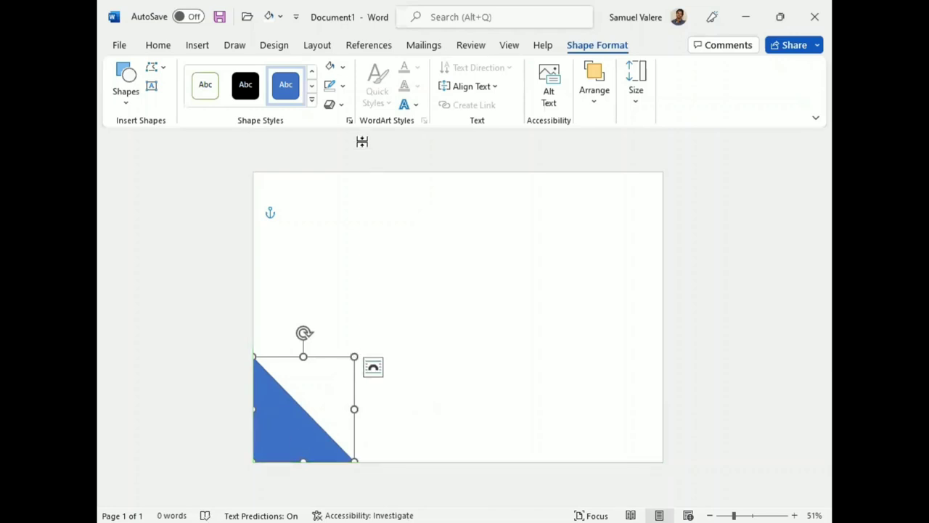
- Remove the triangle's outline and fill it teal
click(345, 88)
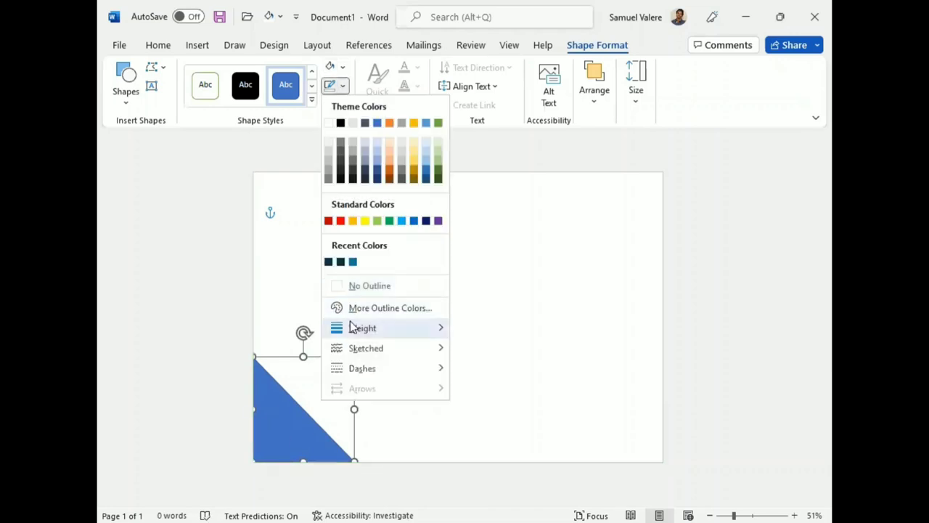
click(335, 287)
click(344, 67)
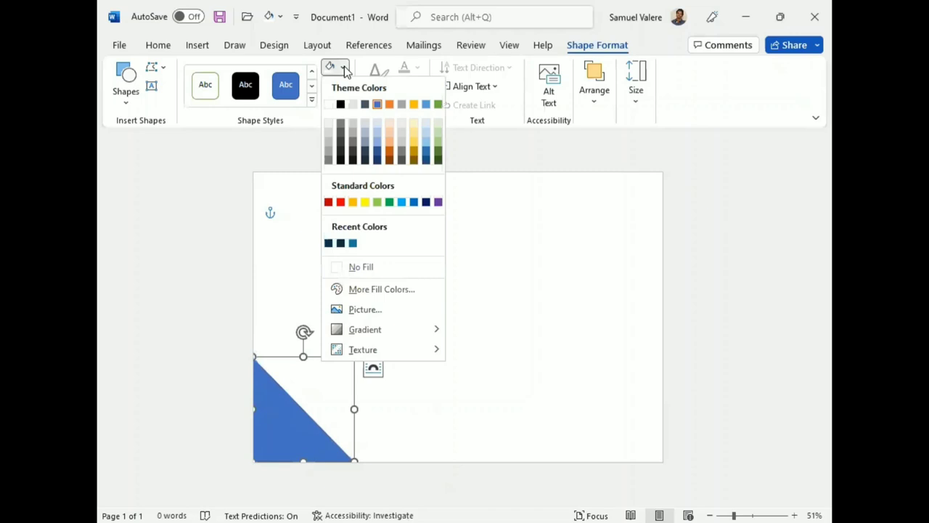
click(329, 243)
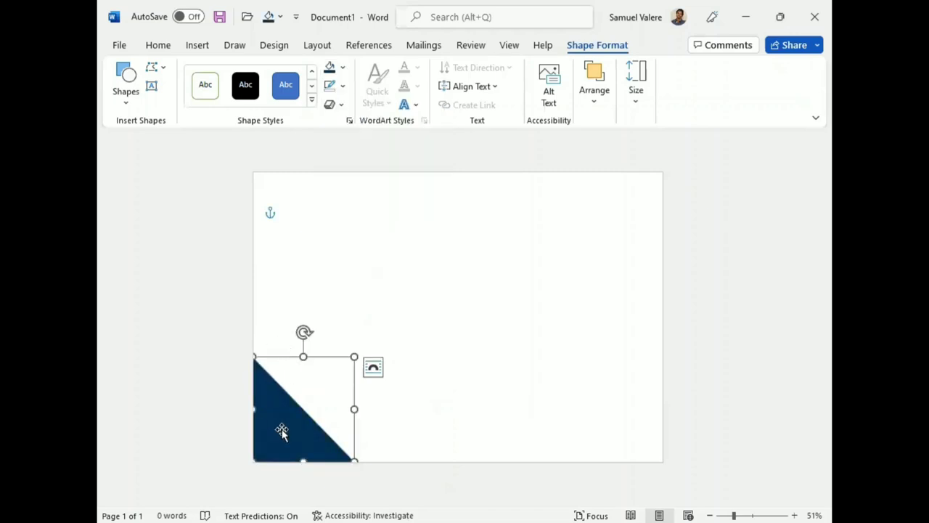
click(342, 67)
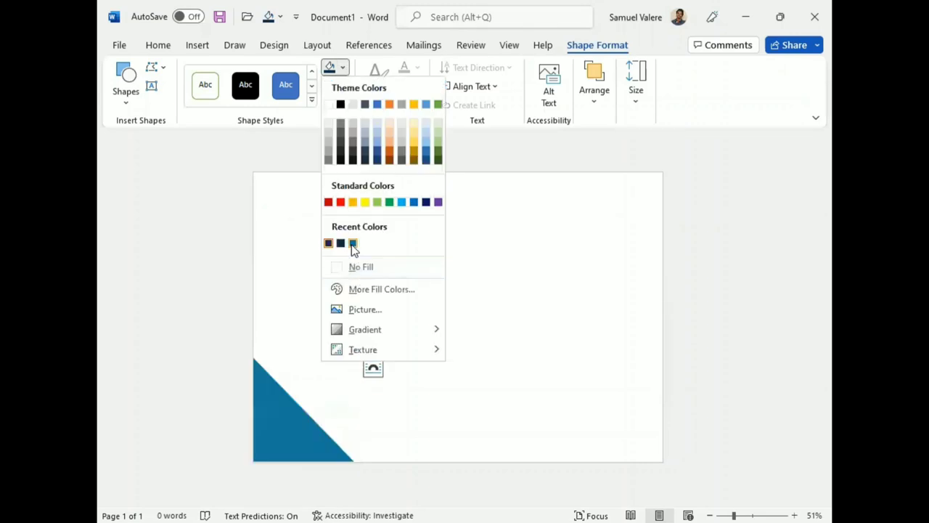
click(352, 244)
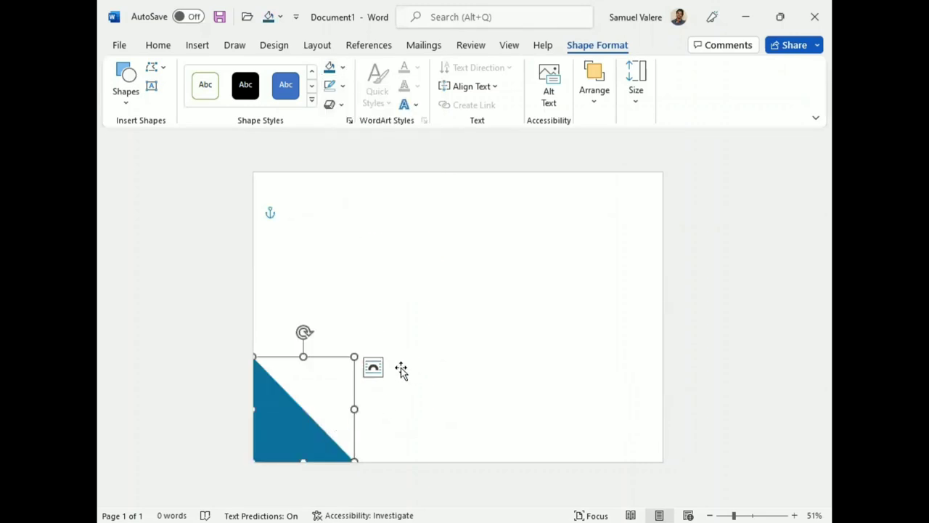
click(397, 301)
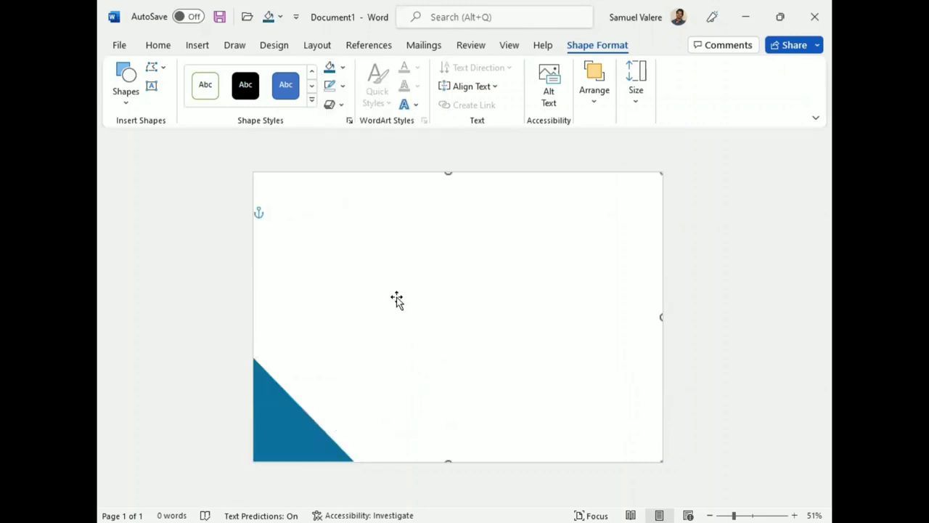
- Draw a small rectangle, then move it rotated onto the teal triangle
click(125, 80)
click(124, 137)
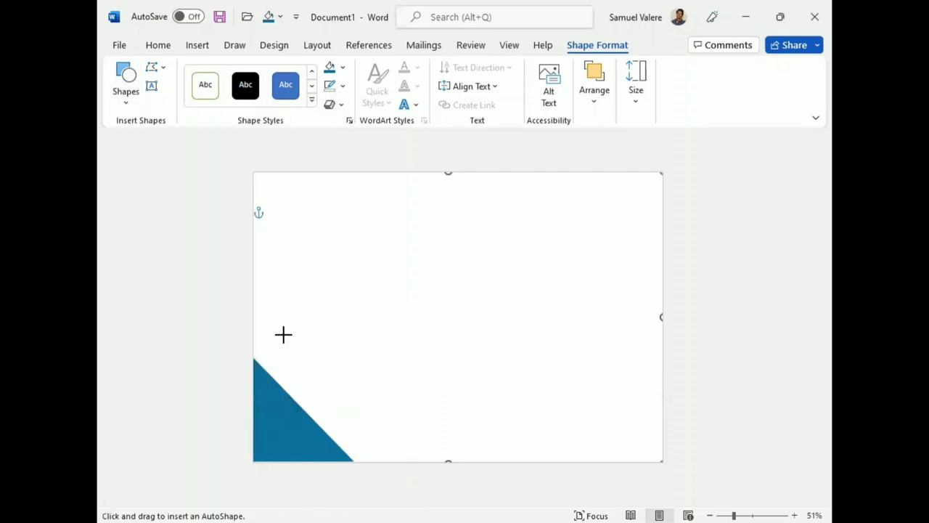
mouse_move(320, 394)
mouse_down()
mouse_move(396, 360)
mouse_move(330, 350)
mouse_up()
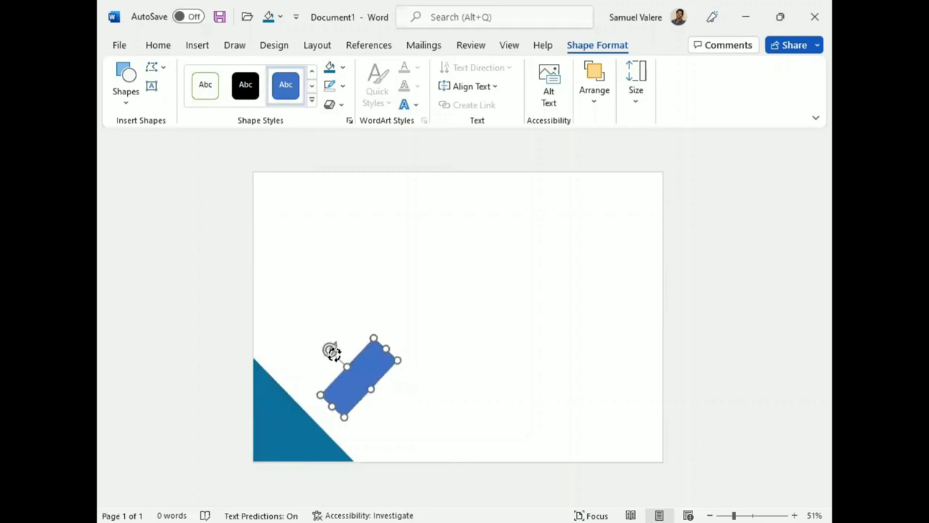
drag(363, 376, 276, 433)
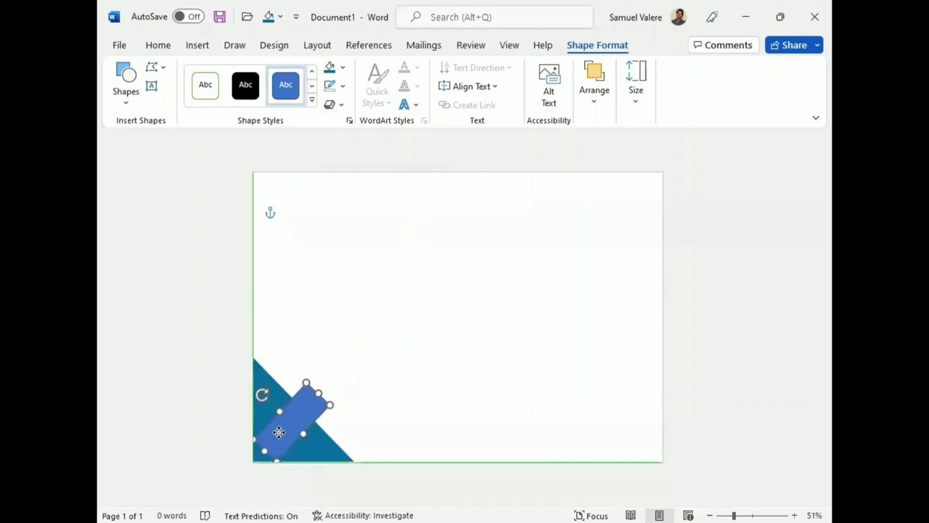
- Nudge the band into position on the triangle and fine-tune its rotation angle
key(Left)
key(Left)
key(Left)
key(Down)
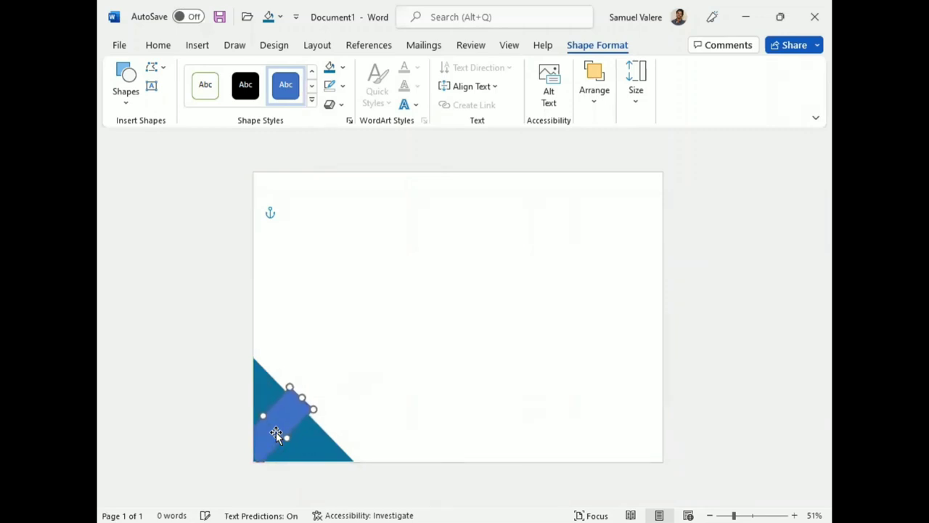
key(Down)
key(Down)
key(Down)
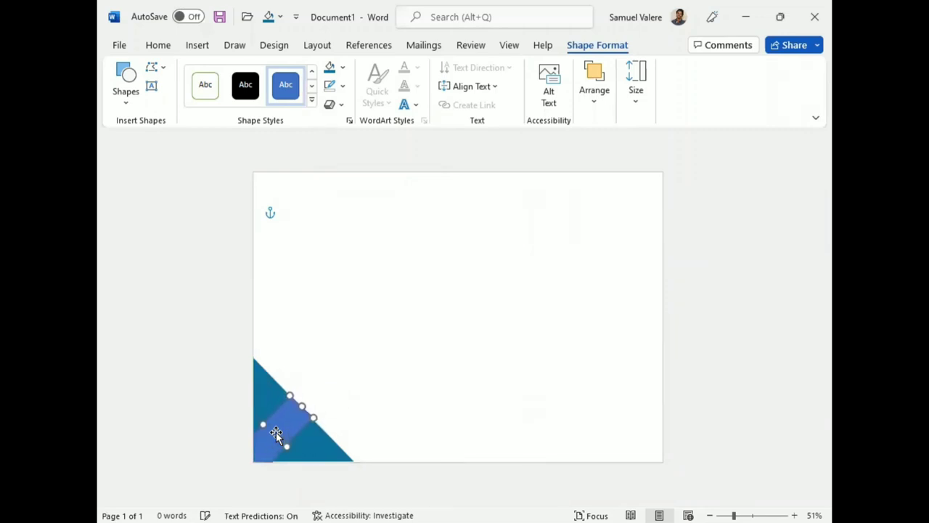
key(Down)
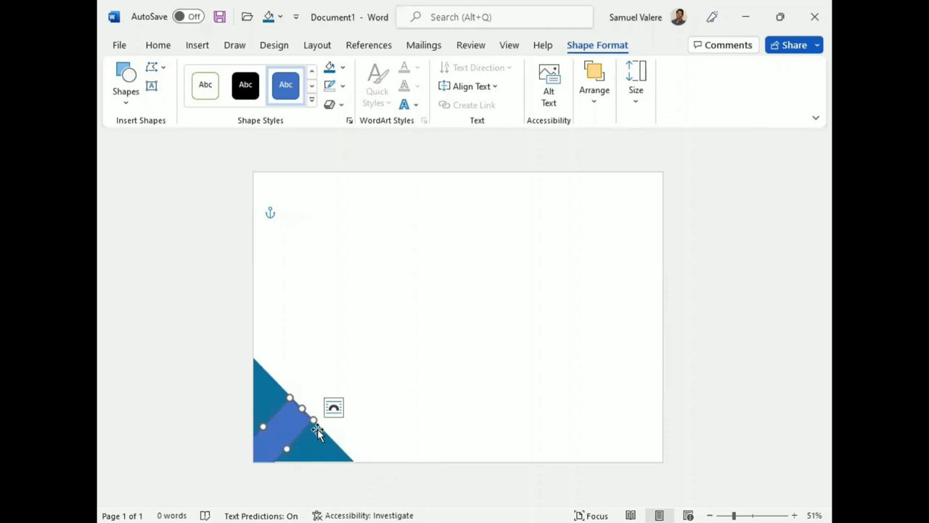
click(409, 385)
click(287, 424)
key(Right)
key(Right)
key(Right)
key(Right)
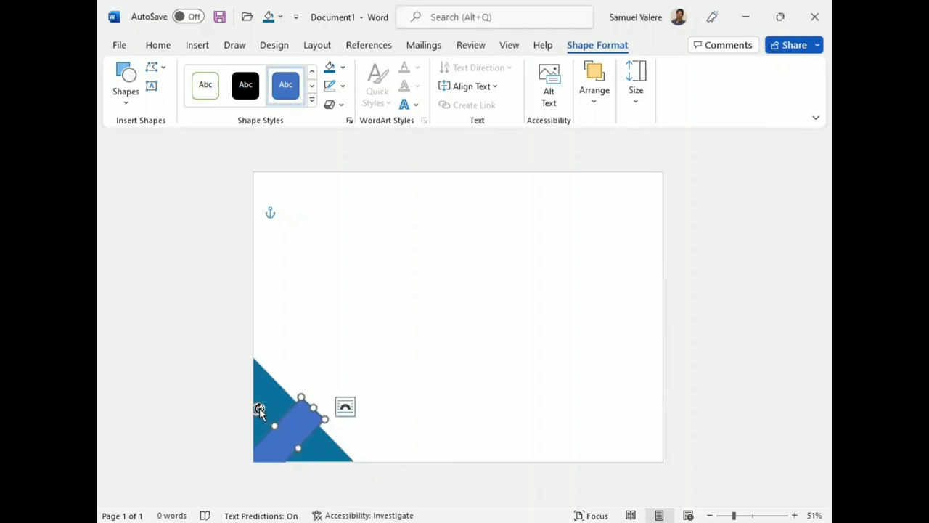
drag(259, 408, 287, 428)
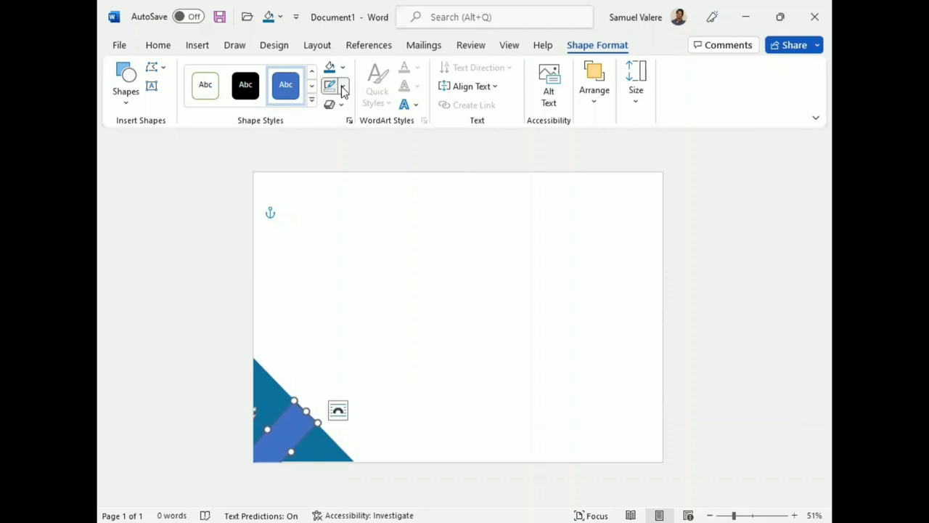
- Remove the band's outline and give it a dark navy fill
click(343, 86)
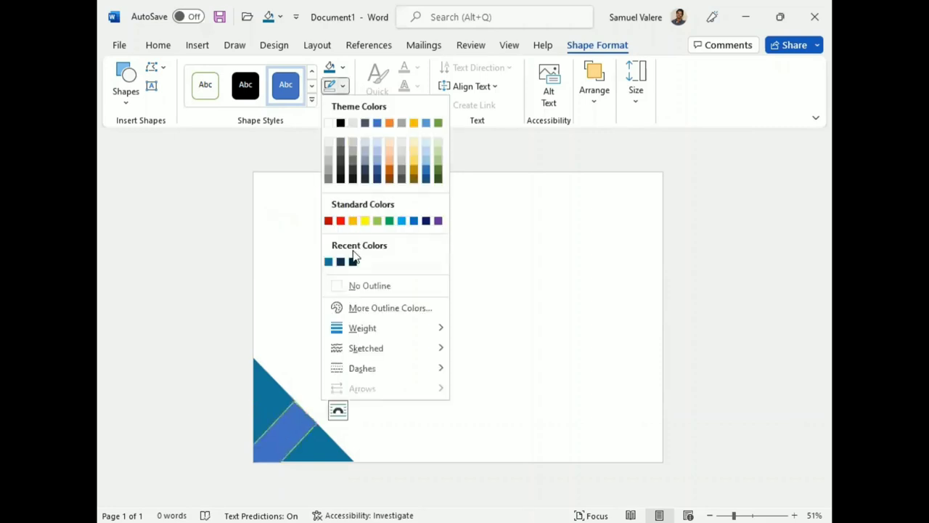
click(351, 293)
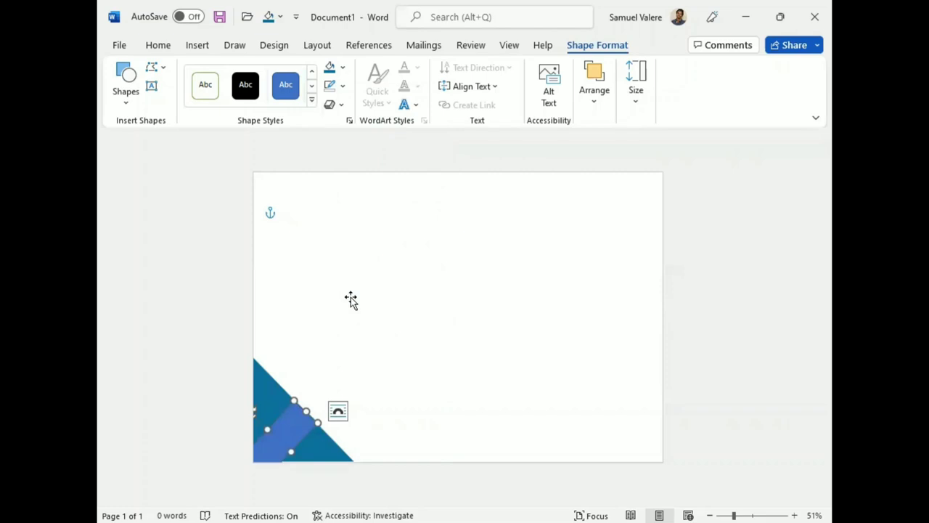
click(338, 68)
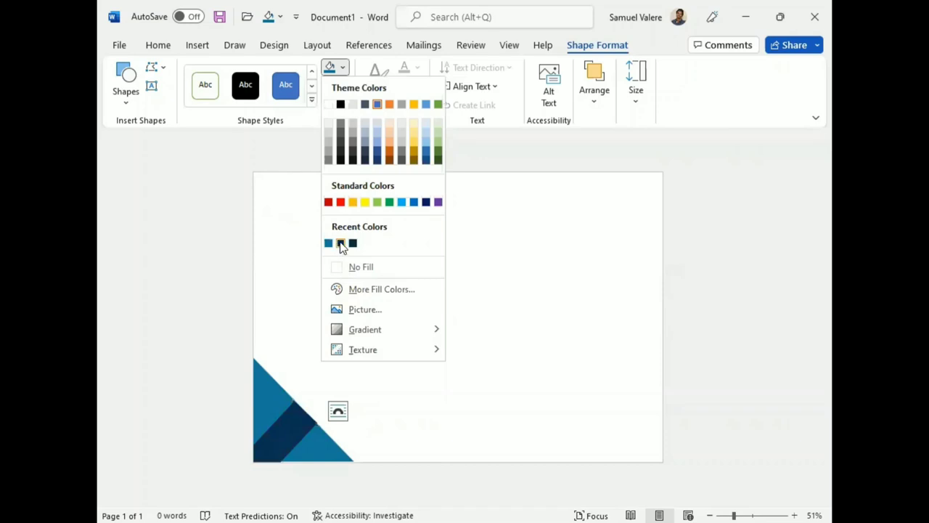
key(Escape)
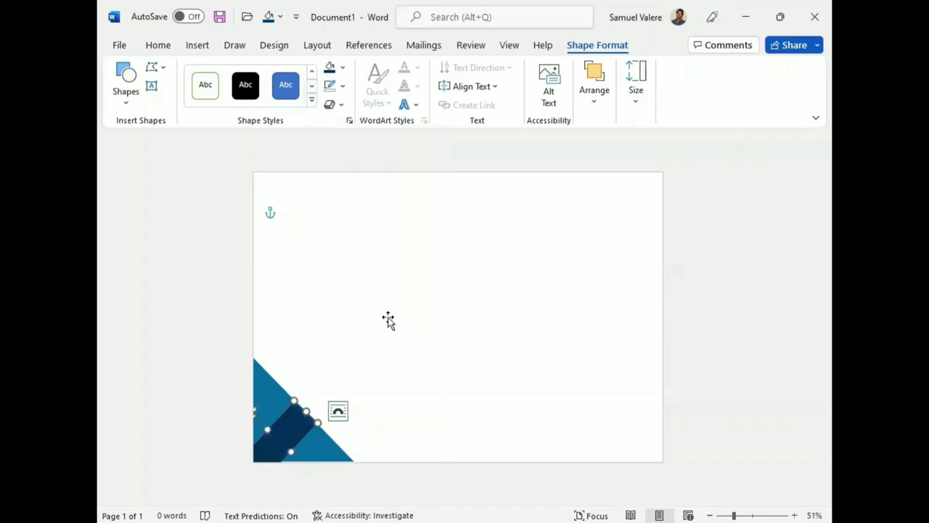
- Reselect the navy band and adjust its rotation slightly
click(388, 320)
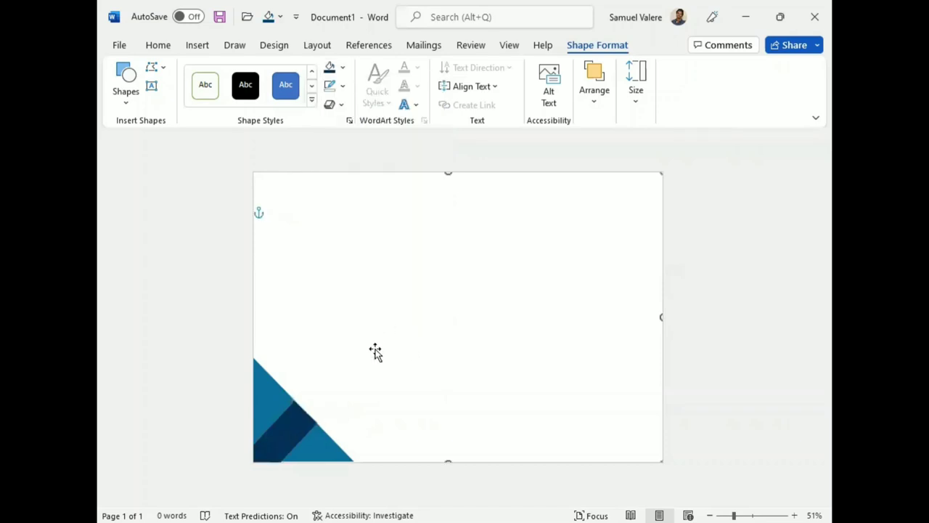
click(295, 424)
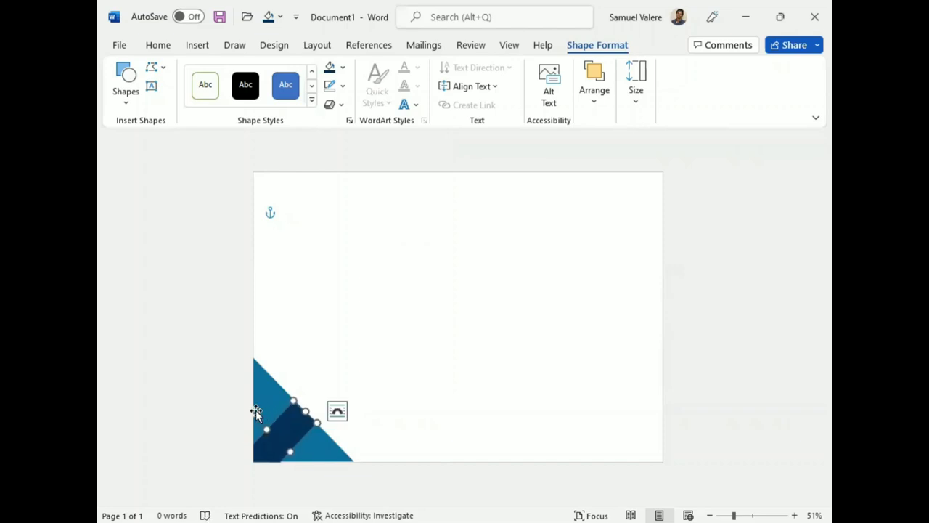
drag(253, 410, 254, 410)
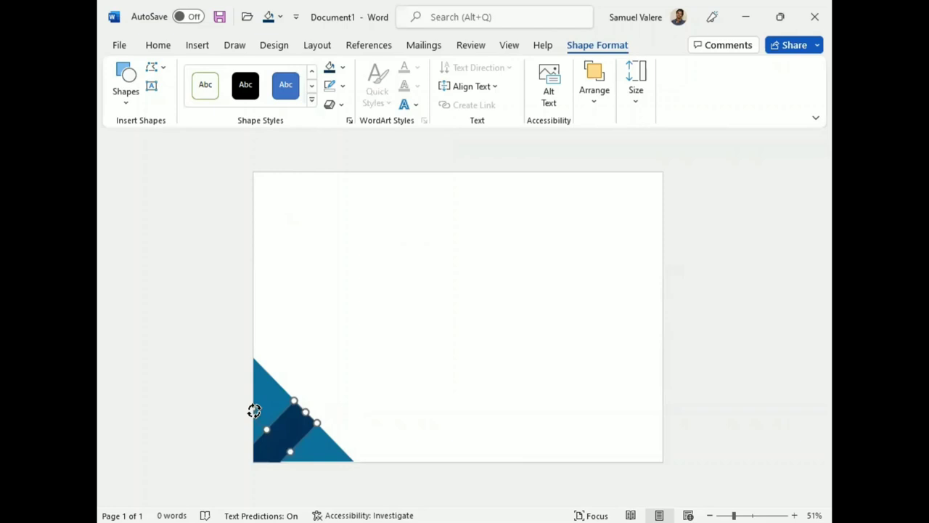
click(382, 388)
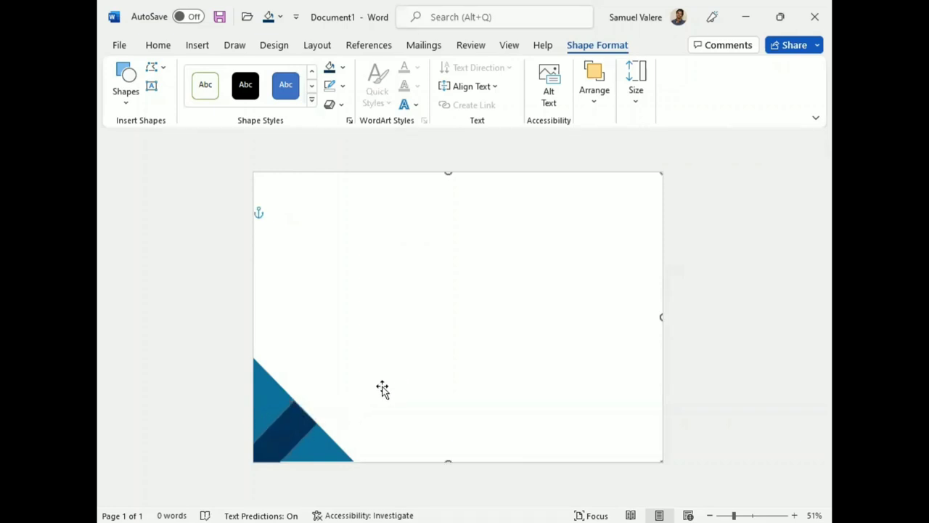
click(285, 429)
click(380, 367)
click(319, 434)
click(466, 255)
- Draw a new rectangle, tilt it diagonally, and move it onto the teal triangle
click(125, 89)
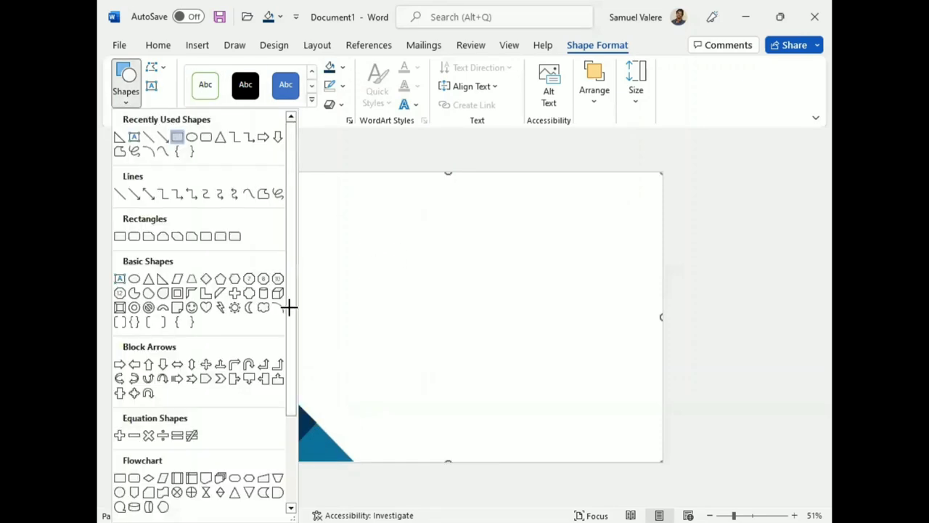
mouse_move(268, 303)
mouse_down()
mouse_move(385, 336)
mouse_move(357, 332)
mouse_up()
drag(312, 275, 332, 288)
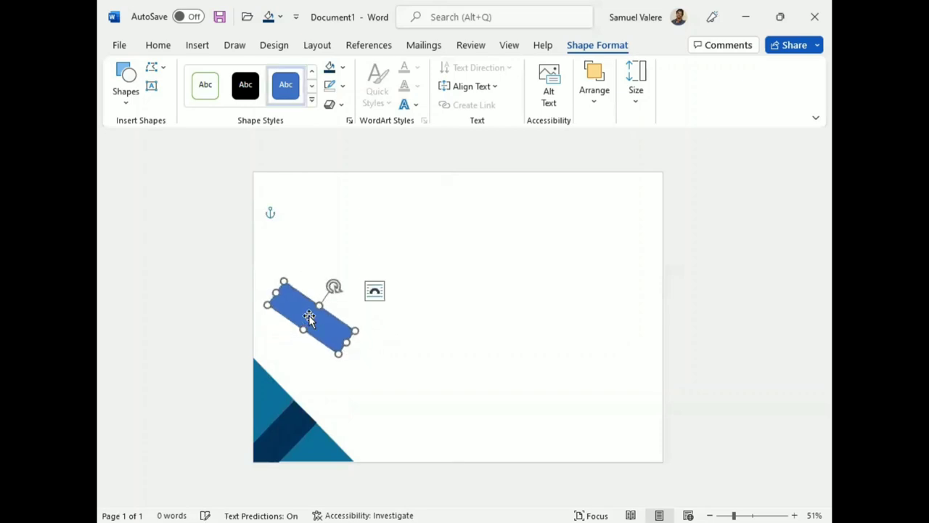
mouse_move(307, 317)
mouse_down()
mouse_move(291, 352)
mouse_move(321, 335)
mouse_up()
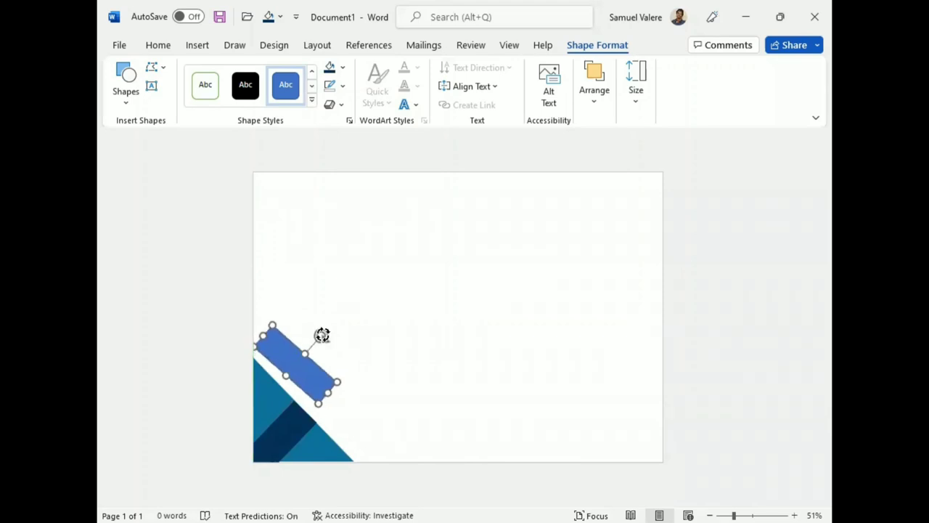
key(Up)
key(Up)
key(Up)
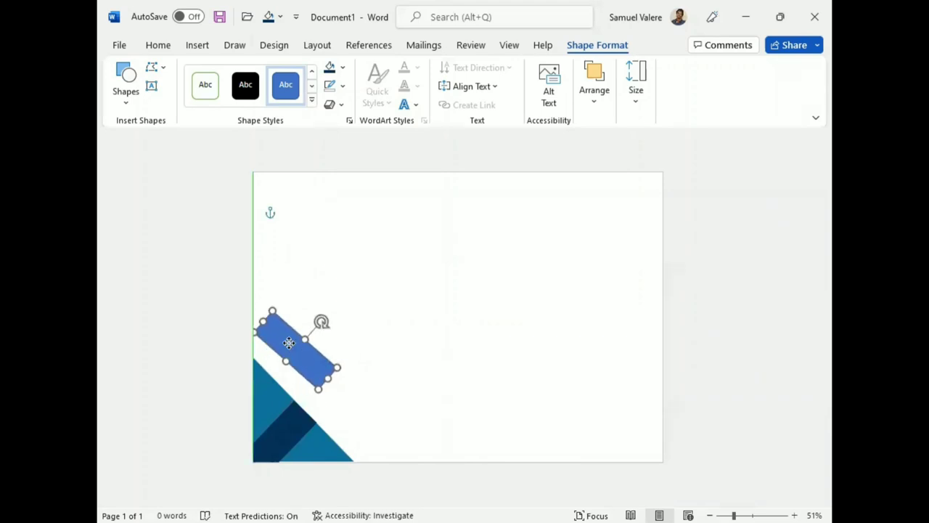
key(Up)
key(Up)
key(Up)
- Enlarge the teal triangle slightly and re-tweak the navy band's rotation, undoing a stray character
click(351, 363)
drag(354, 357, 367, 347)
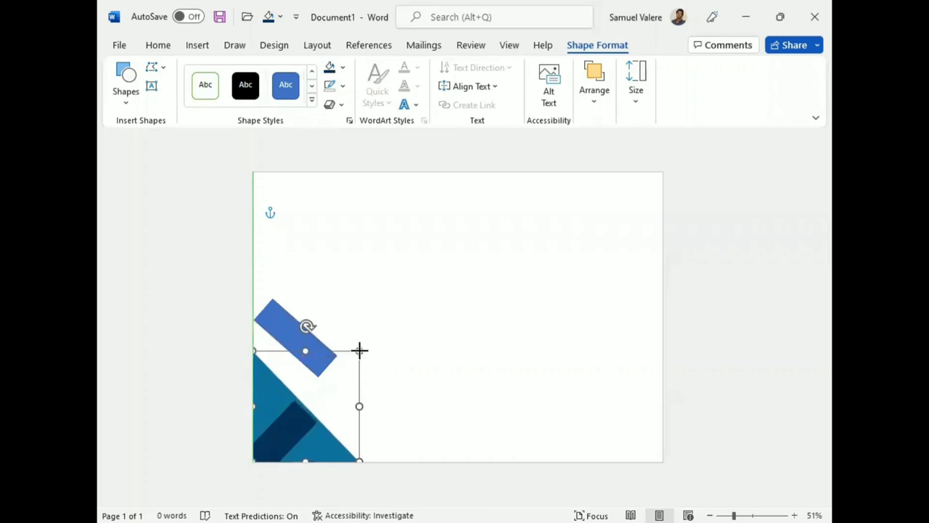
click(297, 421)
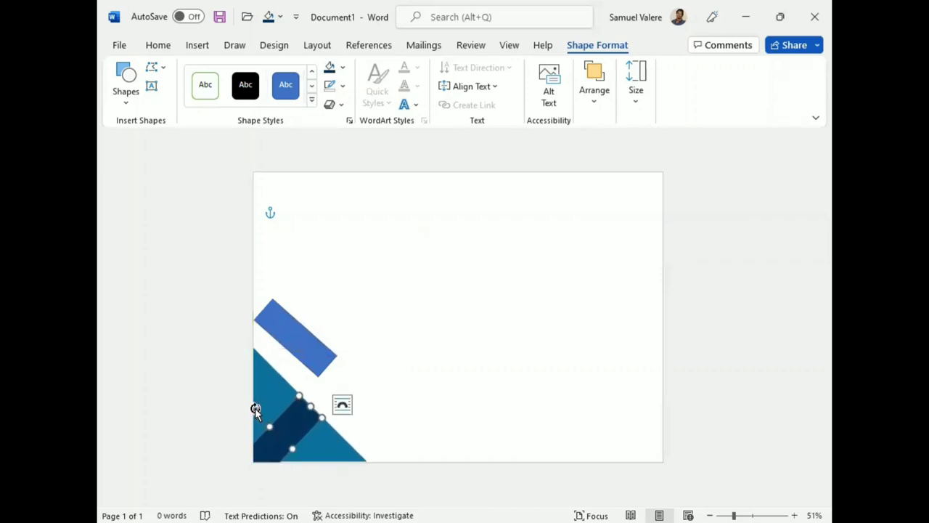
drag(255, 408, 258, 407)
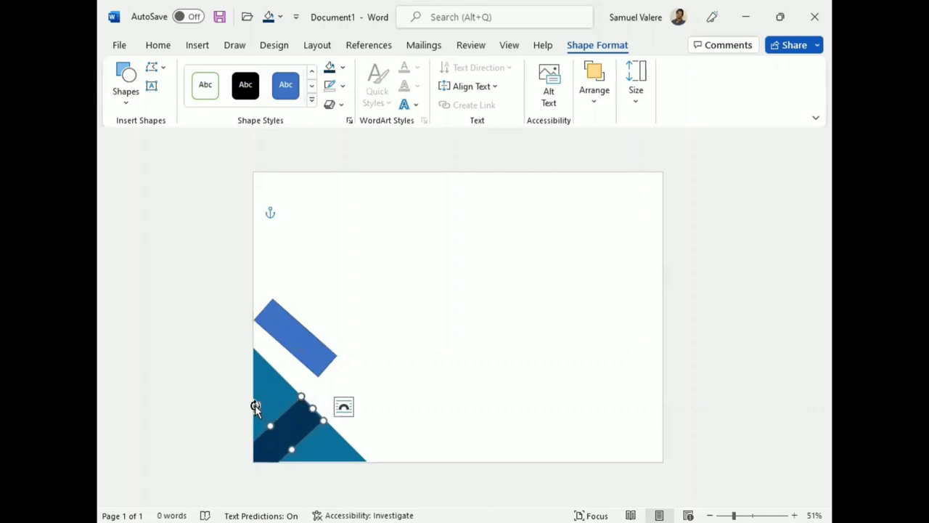
drag(255, 405, 254, 408)
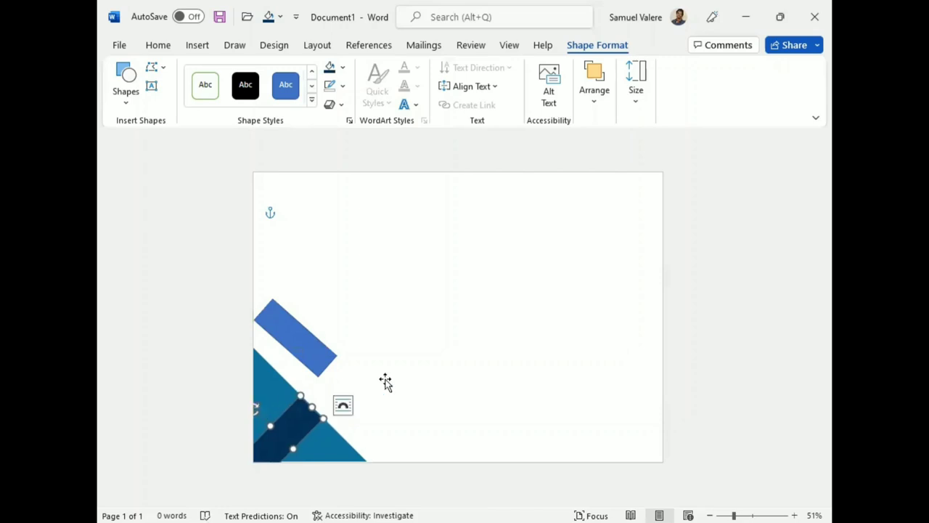
text(o)
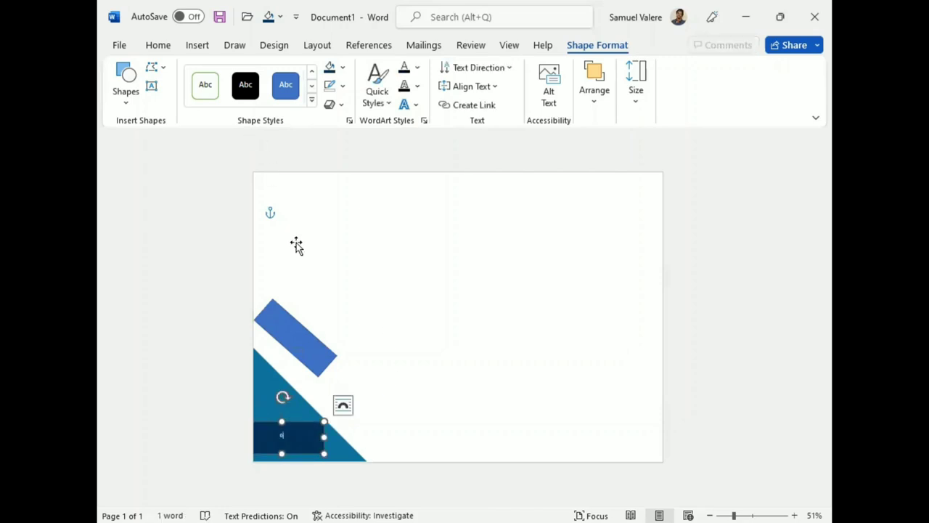
click(154, 50)
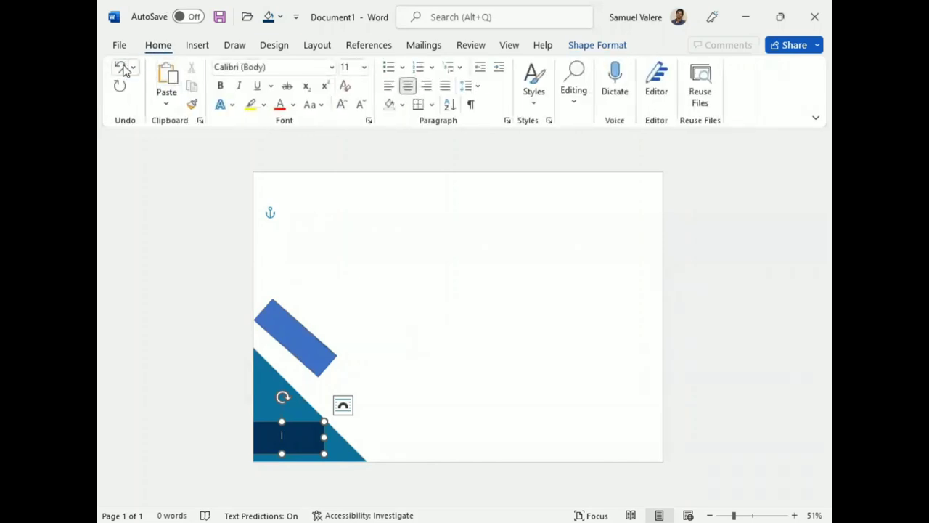
click(122, 67)
click(120, 68)
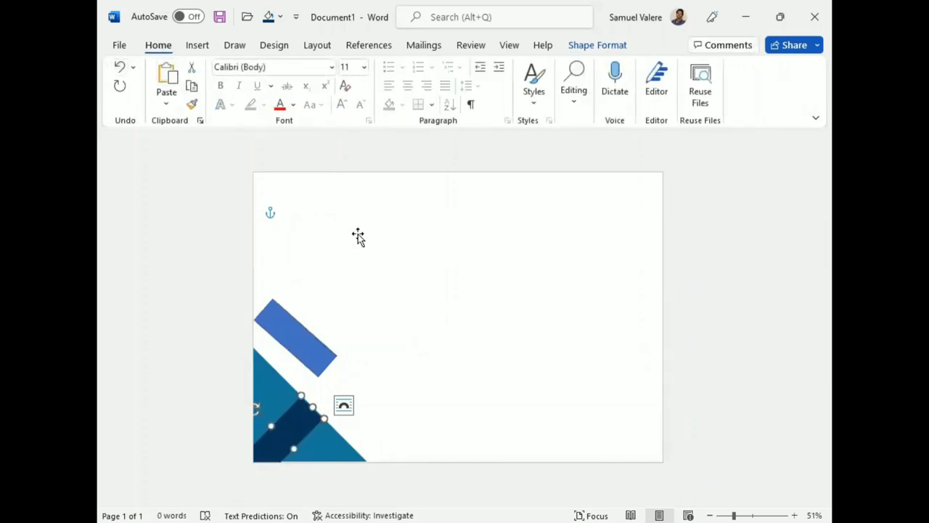
- Position and slightly rotate the new strip along the triangle's upper edge
mouse_move(307, 340)
mouse_down()
mouse_move(300, 356)
mouse_move(315, 332)
mouse_move(304, 342)
mouse_up()
key(Down)
key(Down)
key(Down)
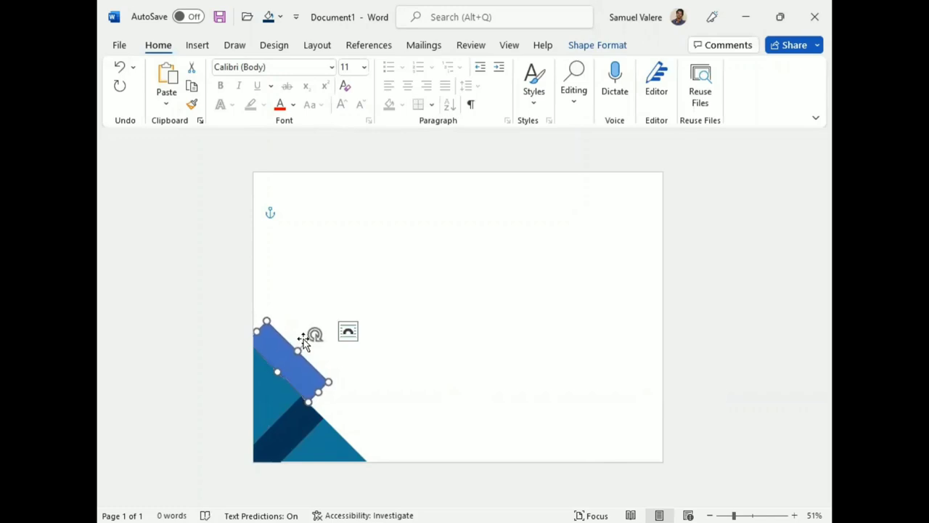
key(Up)
key(Up)
key(Left)
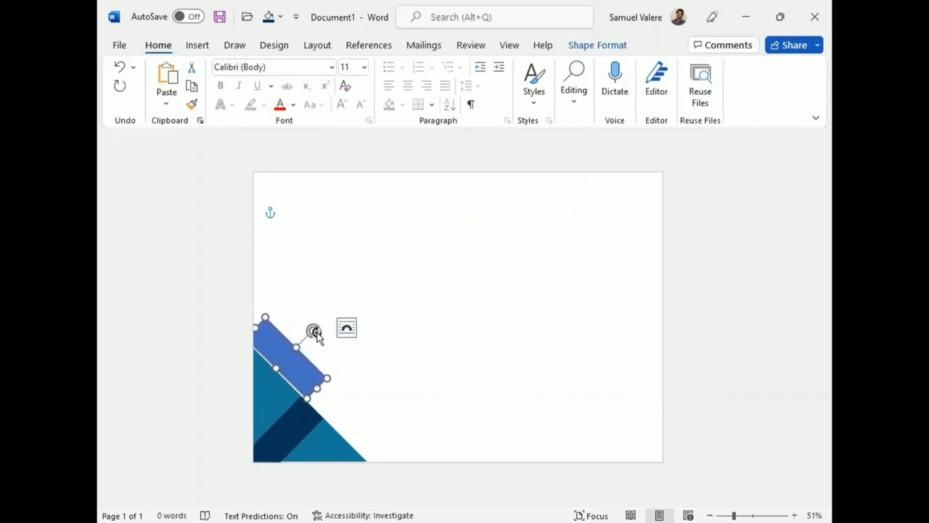
drag(313, 332, 314, 332)
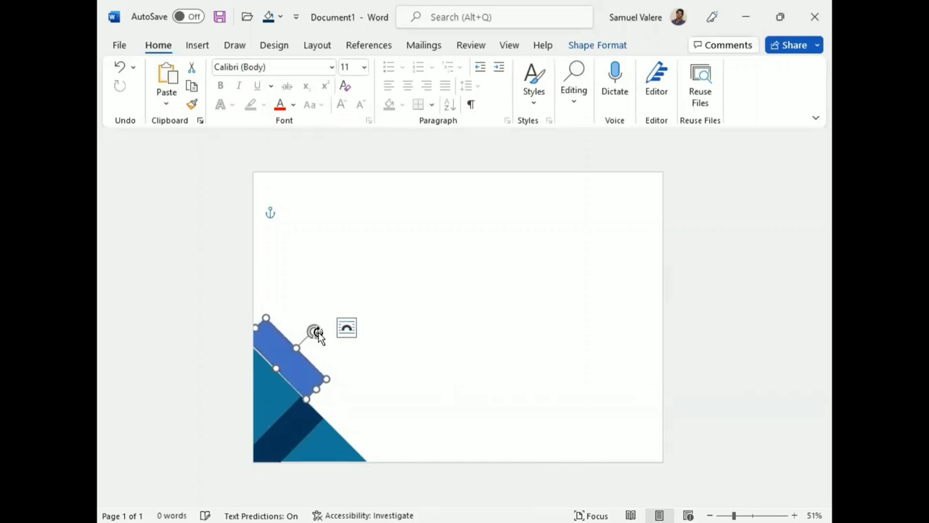
mouse_move(301, 369)
mouse_down()
mouse_move(283, 355)
mouse_move(305, 386)
mouse_up()
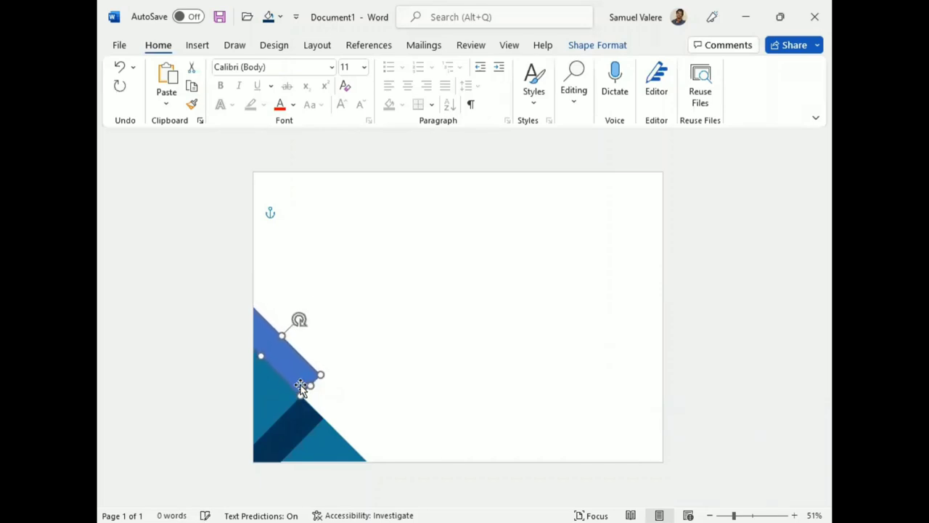
key(ctrl+z)
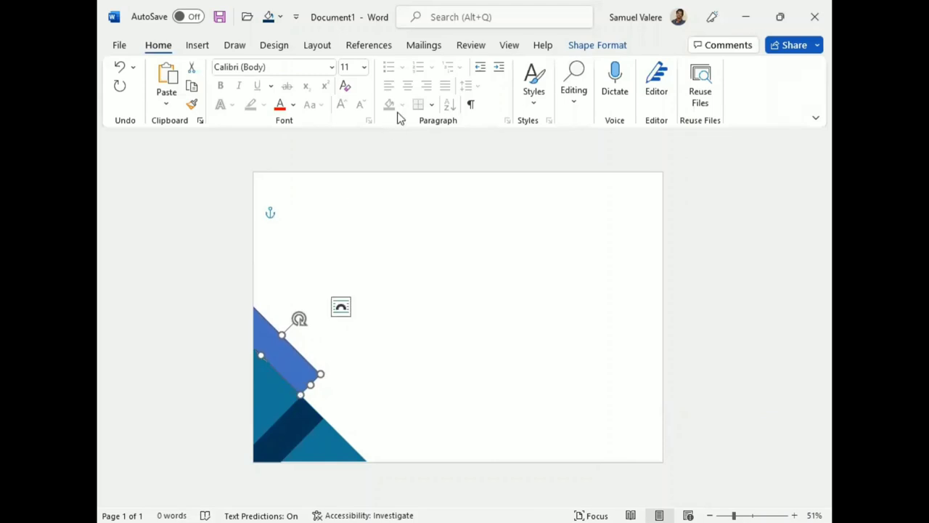
- Give the upper diagonal strip no outline and a Light Blue fill
click(595, 45)
click(342, 86)
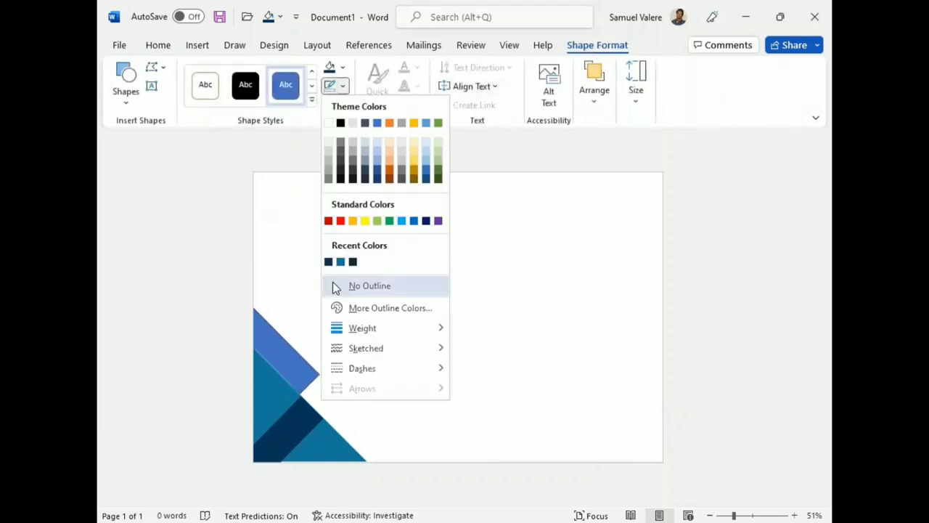
click(335, 286)
click(343, 67)
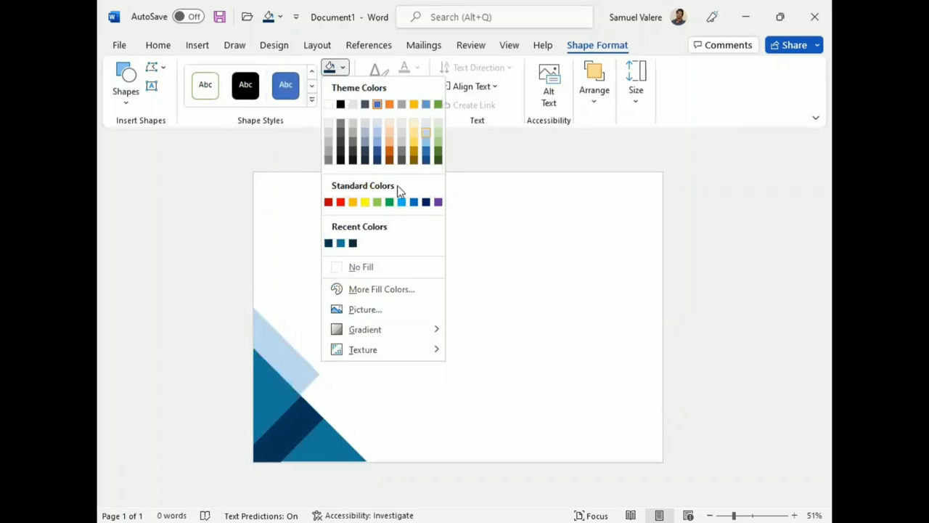
click(472, 216)
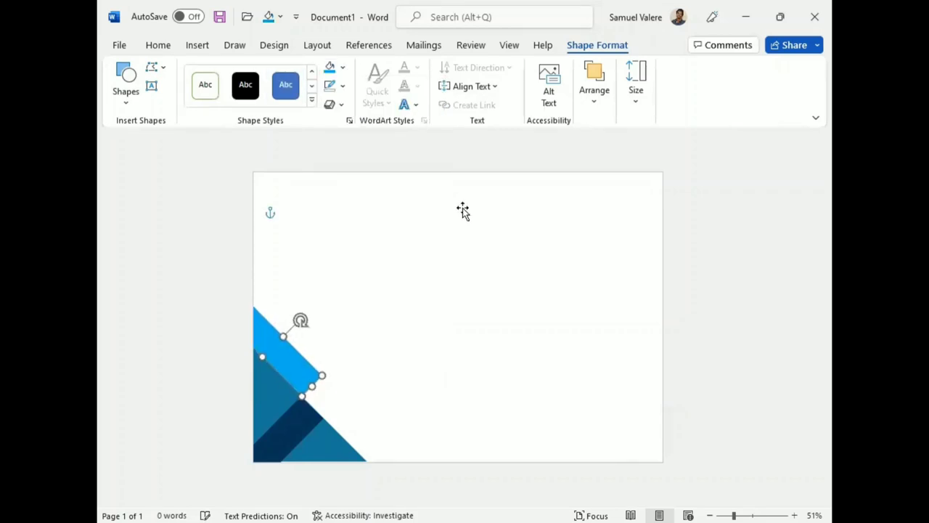
click(479, 361)
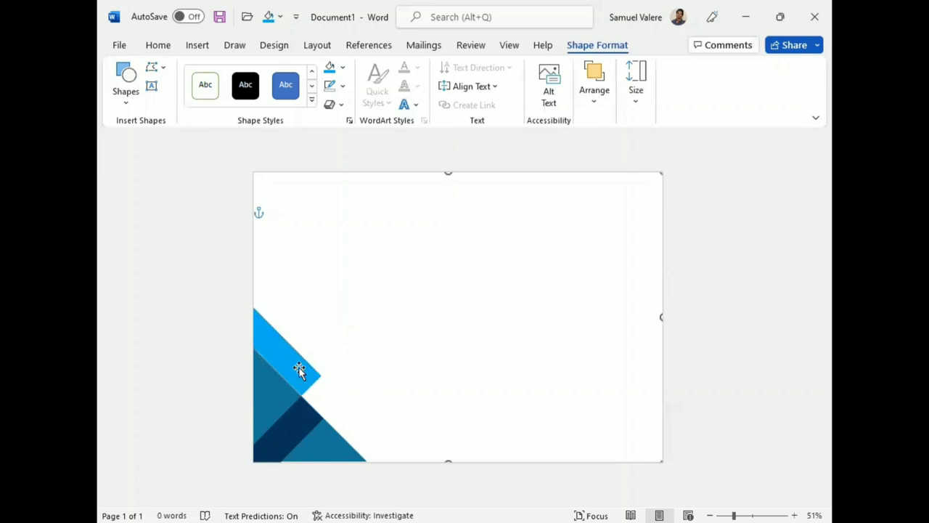
click(299, 367)
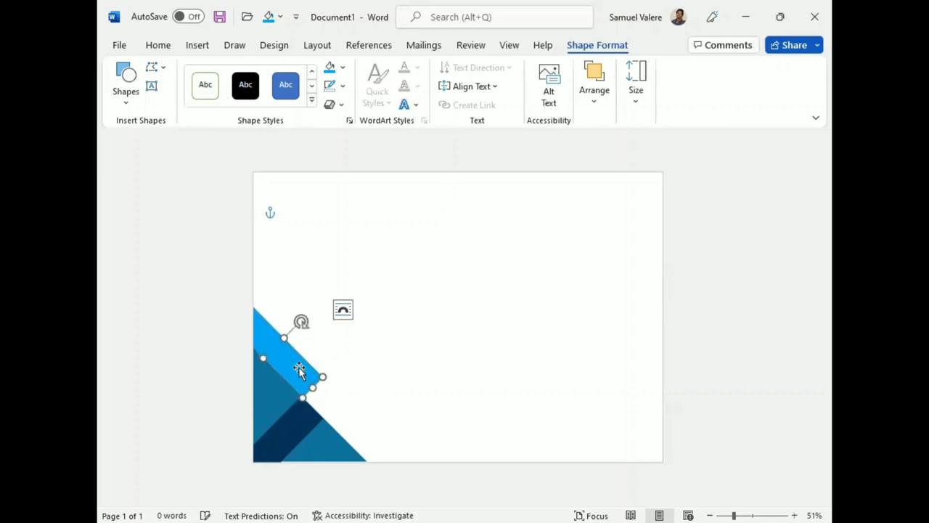
- Move a light-blue piece down to the bottom edge beside the triangles and stretch it
drag(278, 369, 382, 458)
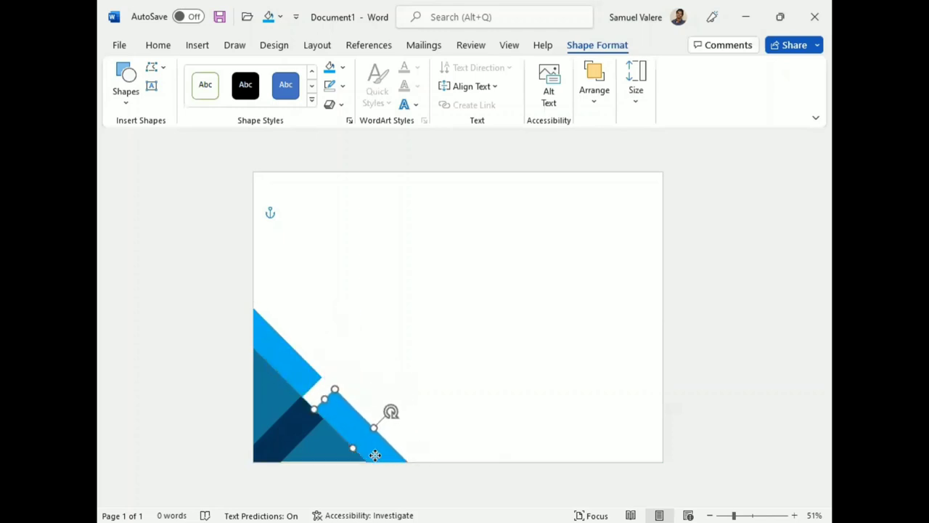
drag(379, 430, 377, 437)
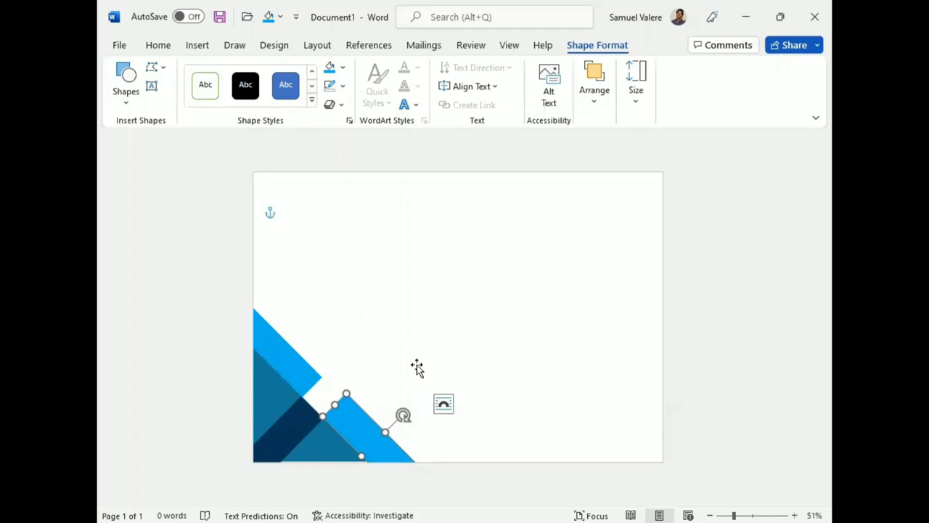
click(358, 431)
click(358, 429)
shift+click(358, 429)
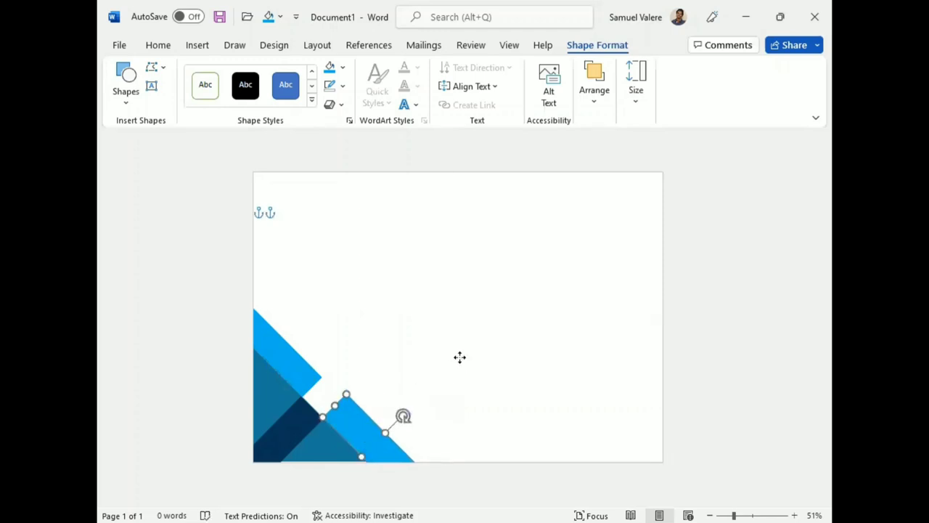
- Check selections of the blue pieces, ending with the upper light-blue strip selected
click(459, 357)
click(376, 427)
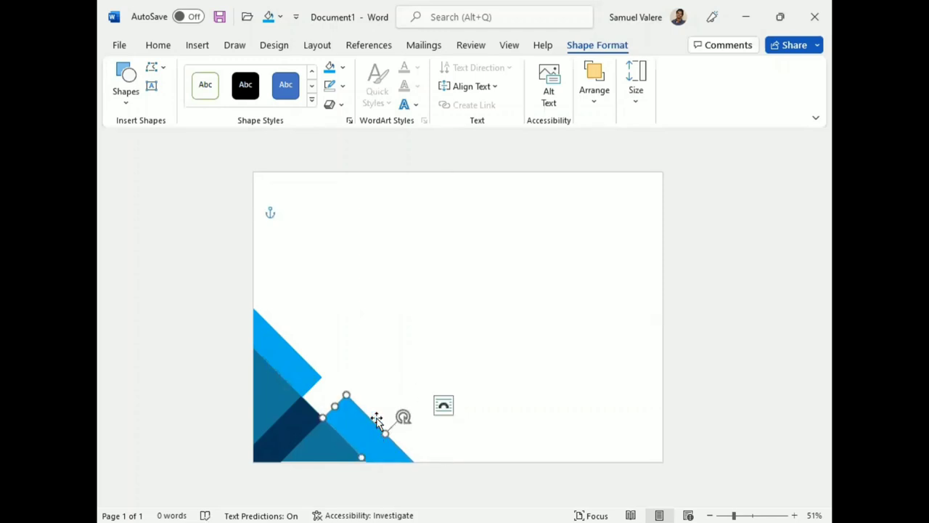
click(439, 359)
click(291, 369)
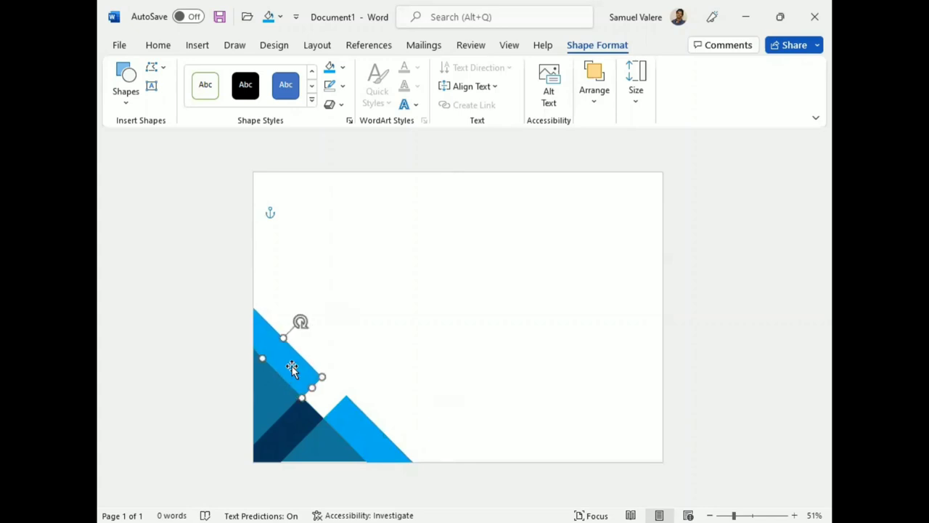
click(482, 381)
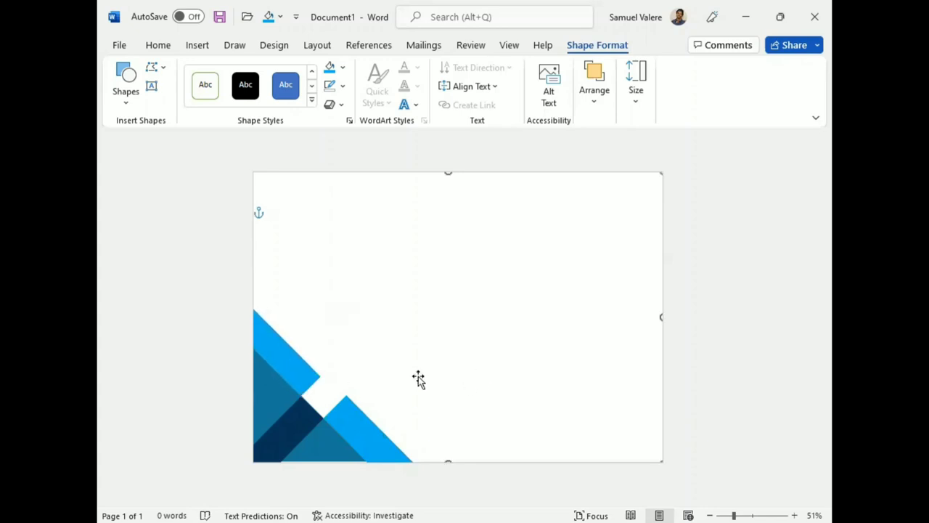
click(301, 373)
click(443, 344)
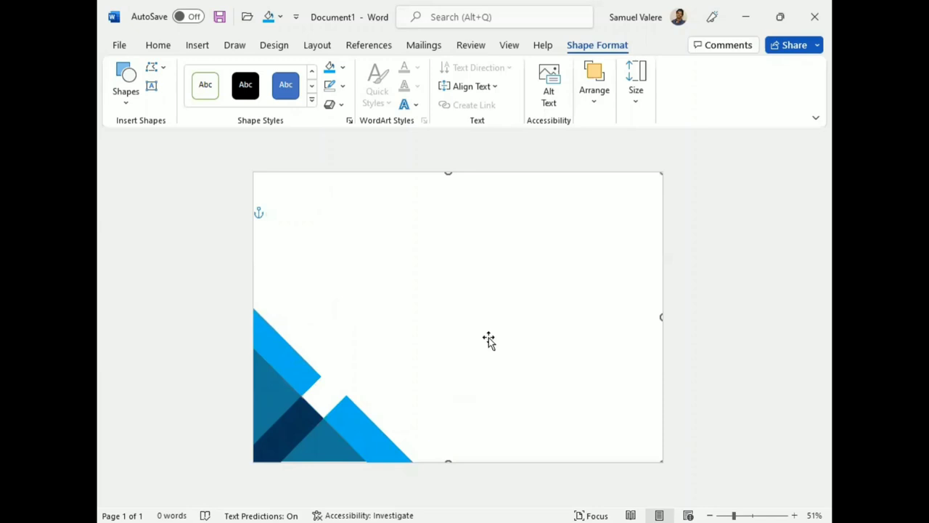
click(287, 358)
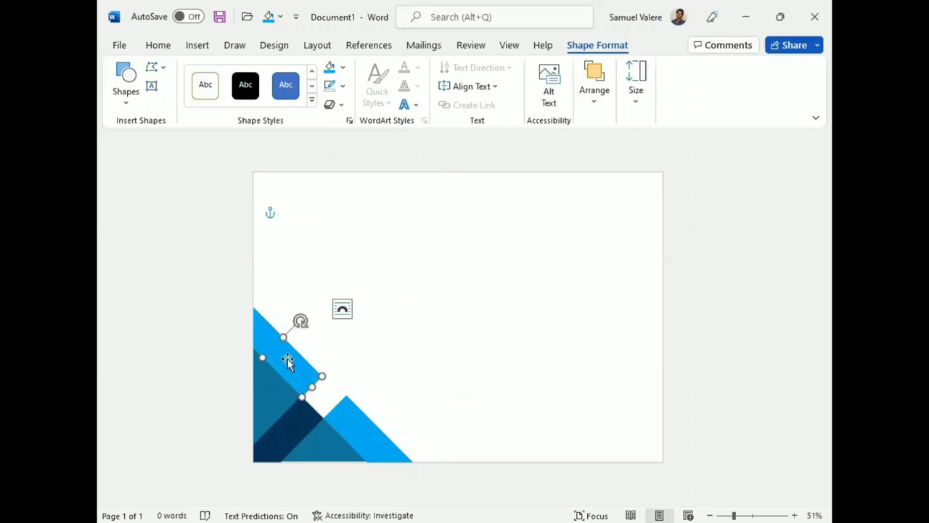
- Copy the light-blue strip just above itself, align it, and fill the copy dark navy
mouse_move(290, 351)
mouse_down()
mouse_move(297, 330)
mouse_move(287, 326)
mouse_up()
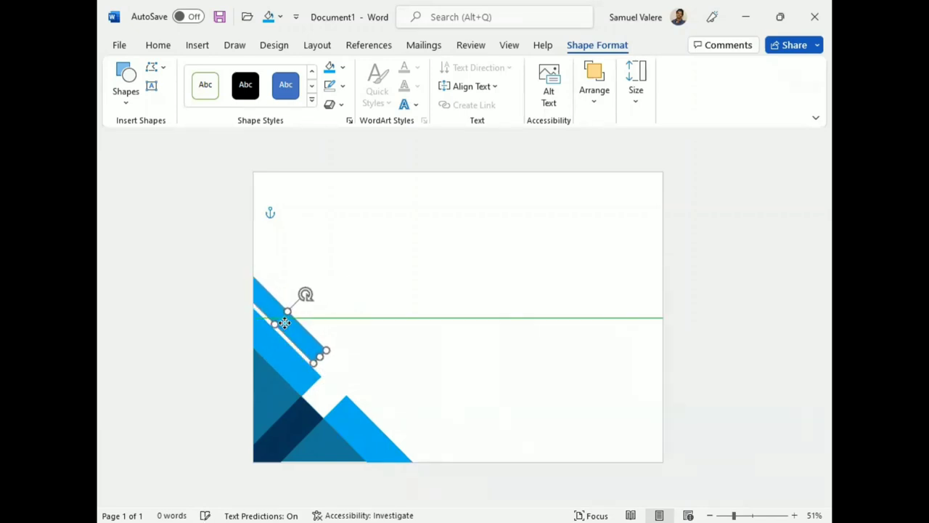
drag(287, 325, 285, 324)
click(342, 66)
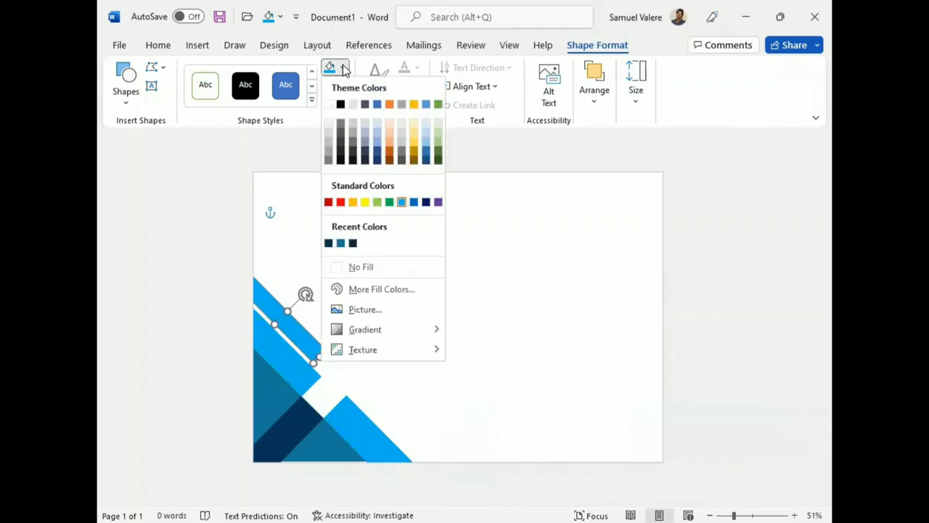
click(330, 246)
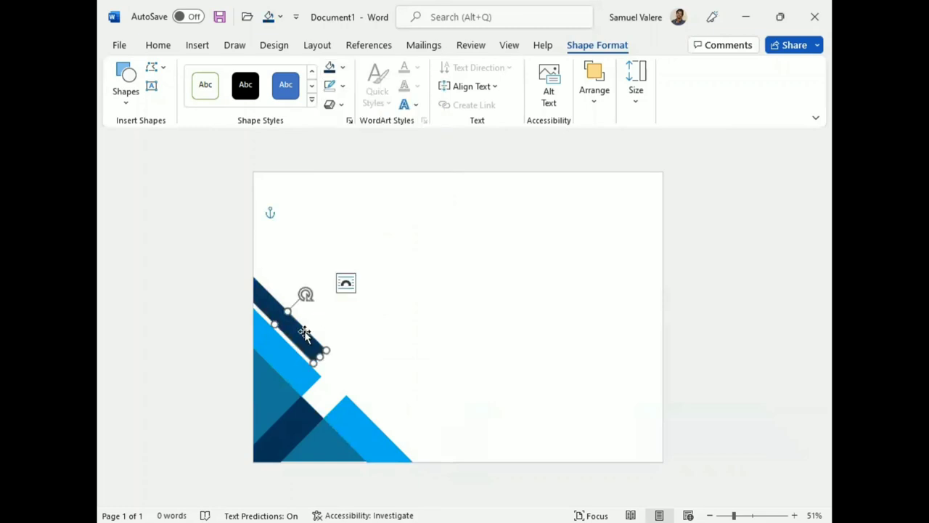
- Move a dark stripe to the bottom edge beside the light-blue piece and reshape the upper-left stripe
mouse_move(295, 328)
mouse_down()
mouse_move(414, 459)
mouse_move(428, 448)
mouse_move(414, 430)
mouse_up()
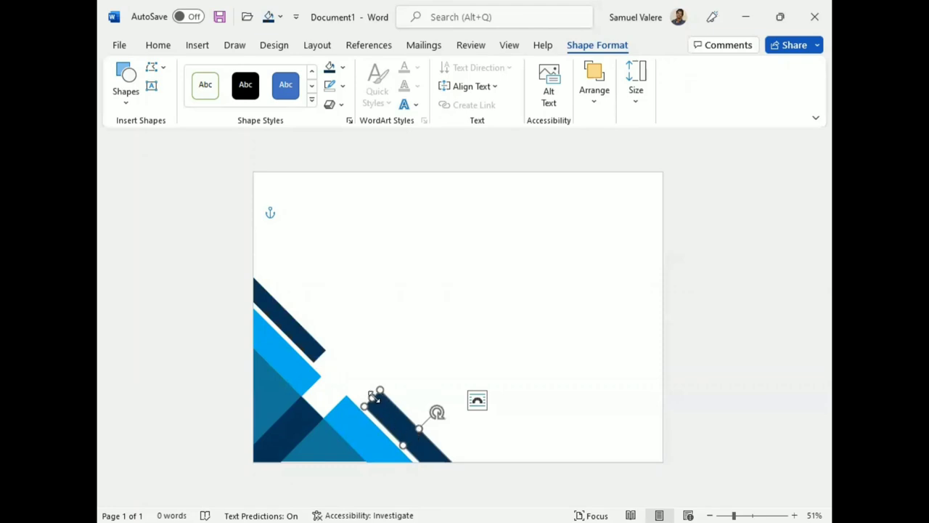
drag(410, 432, 418, 436)
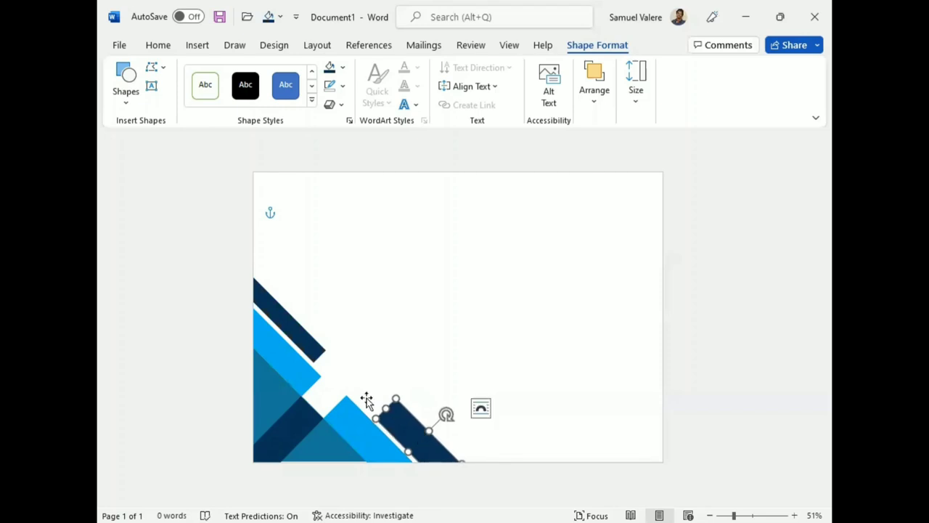
click(298, 325)
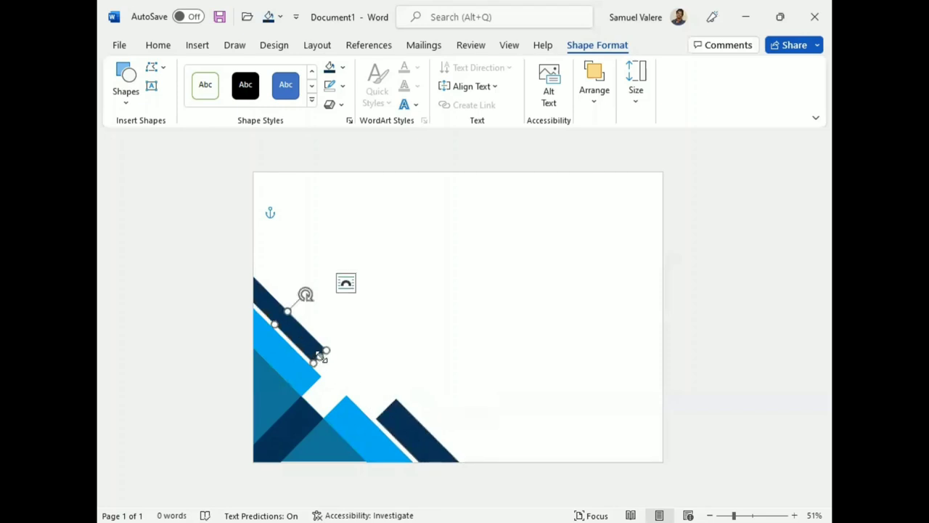
drag(317, 353, 316, 349)
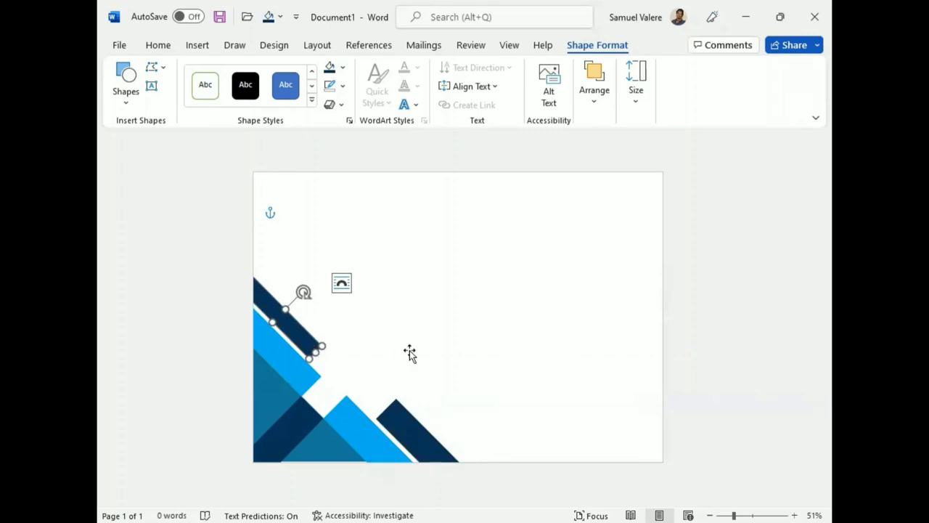
click(409, 431)
- Select all the corner stripes and triangles and group them into one object
shift+click(343, 408)
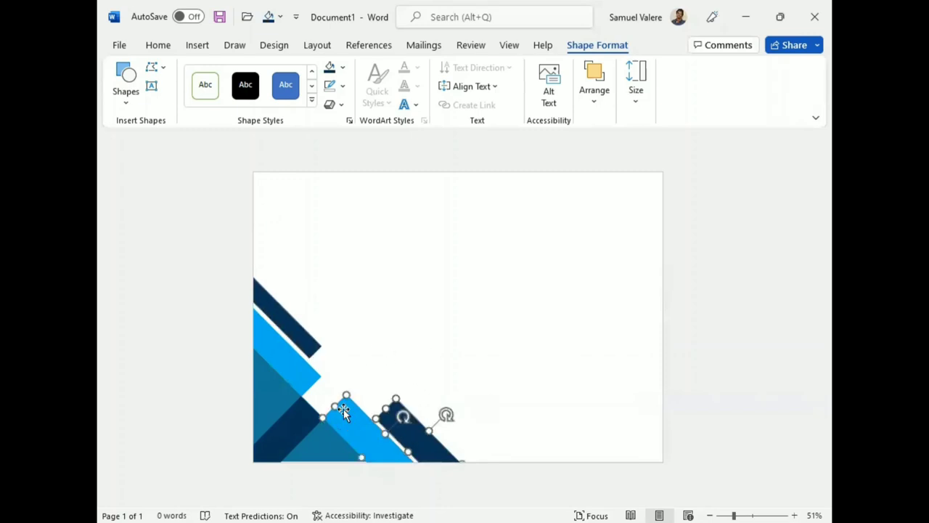
shift+click(299, 338)
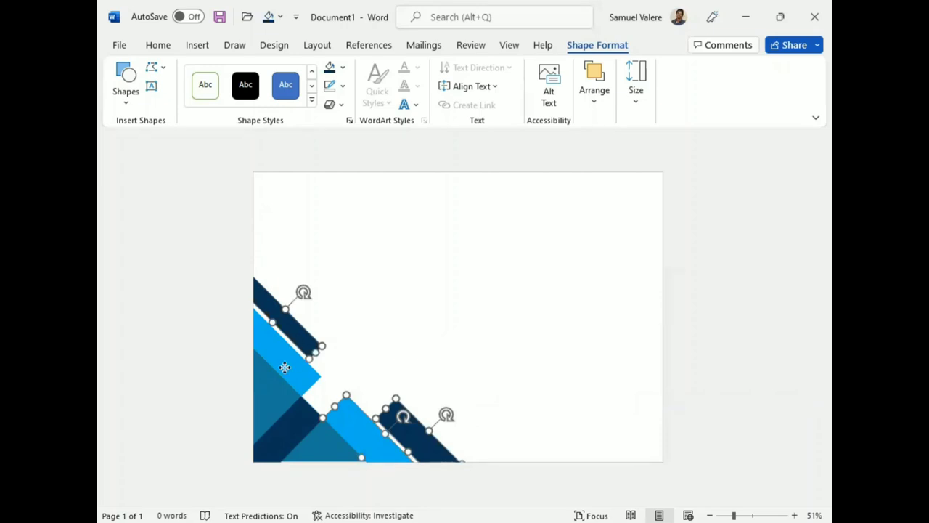
shift+click(285, 364)
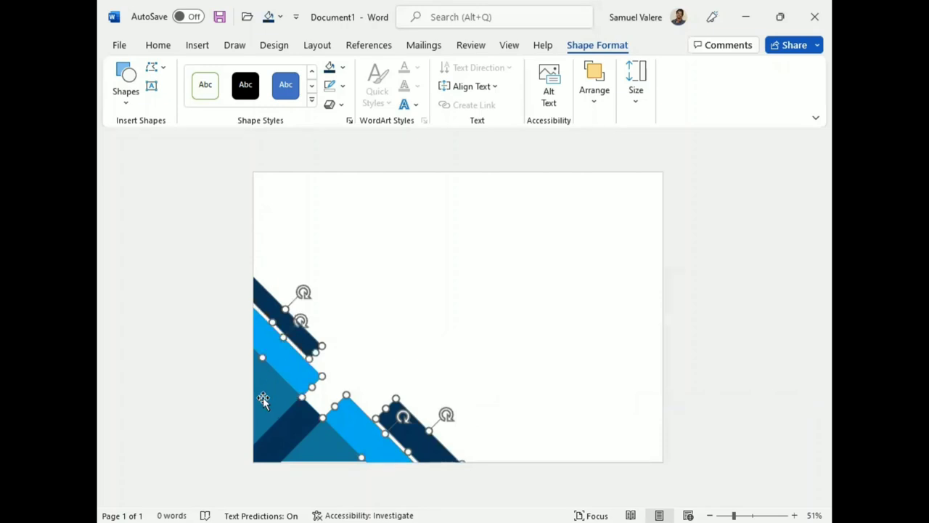
shift+click(291, 435)
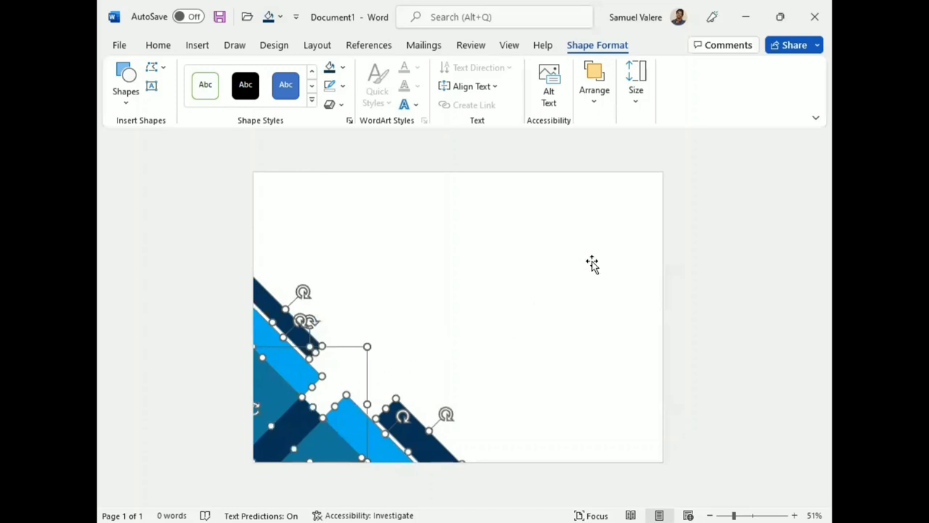
click(595, 98)
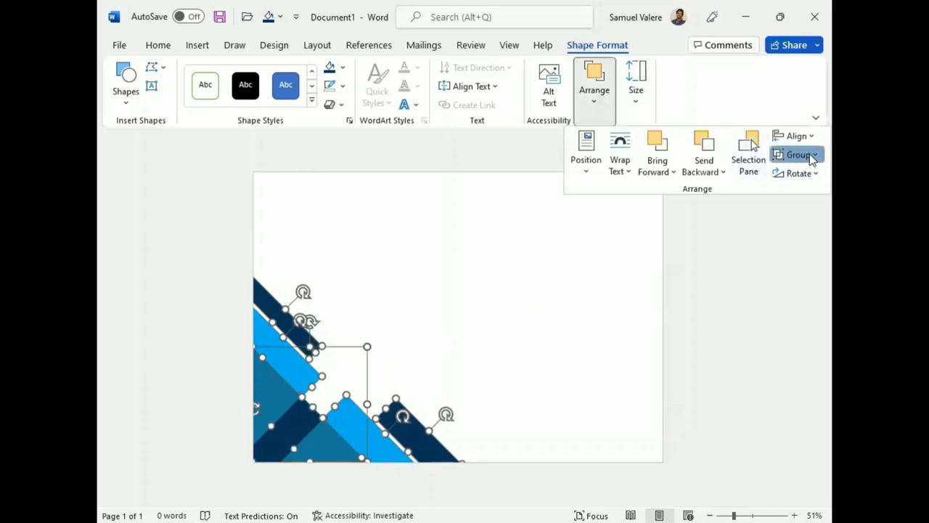
click(793, 154)
click(791, 174)
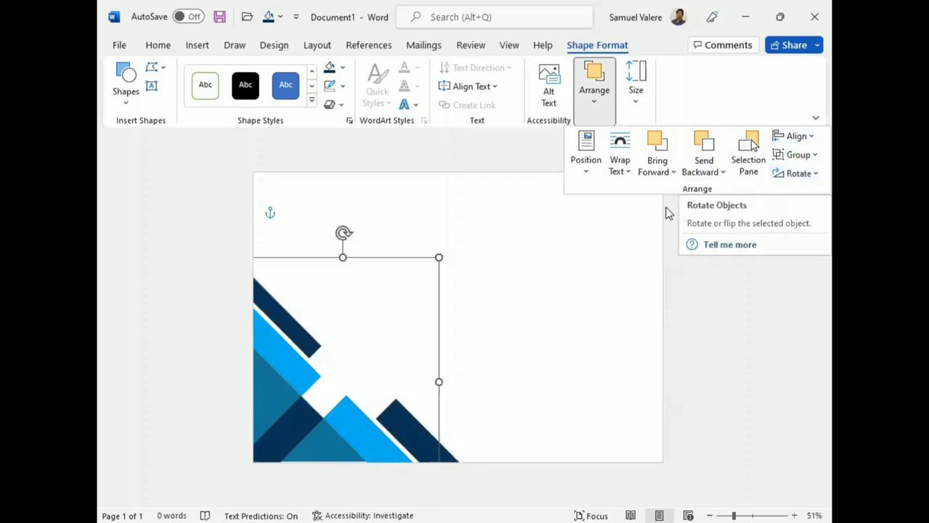
- Nudge the grouped corner graphic slightly right and down, undoing an accidental change
click(708, 305)
key(Right)
key(Down)
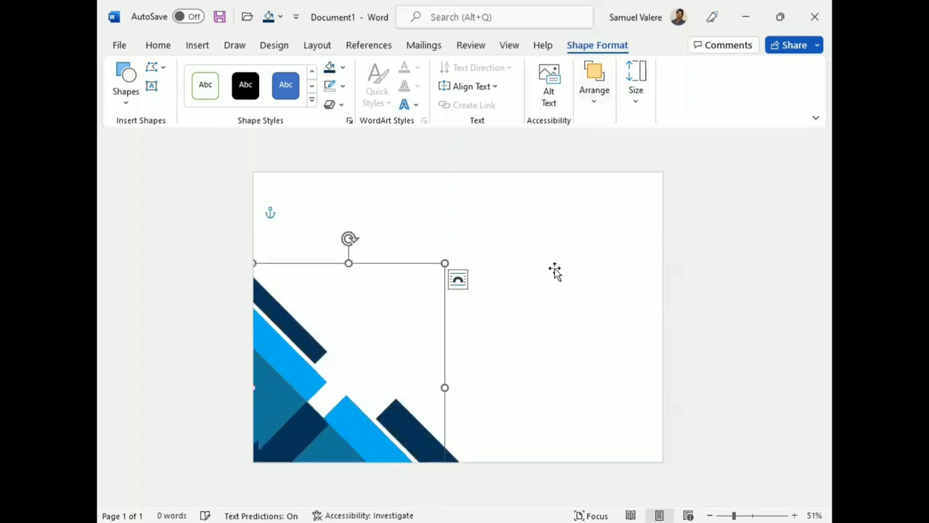
click(385, 271)
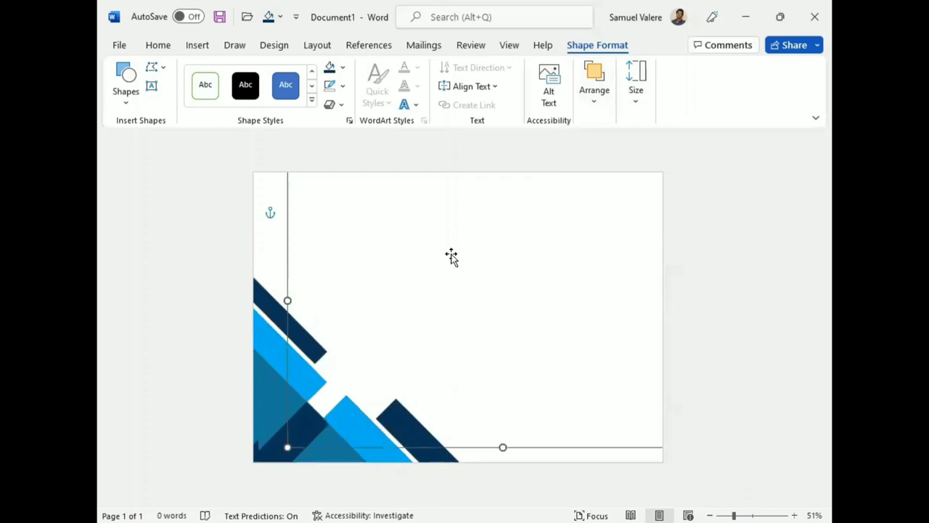
click(158, 45)
click(121, 69)
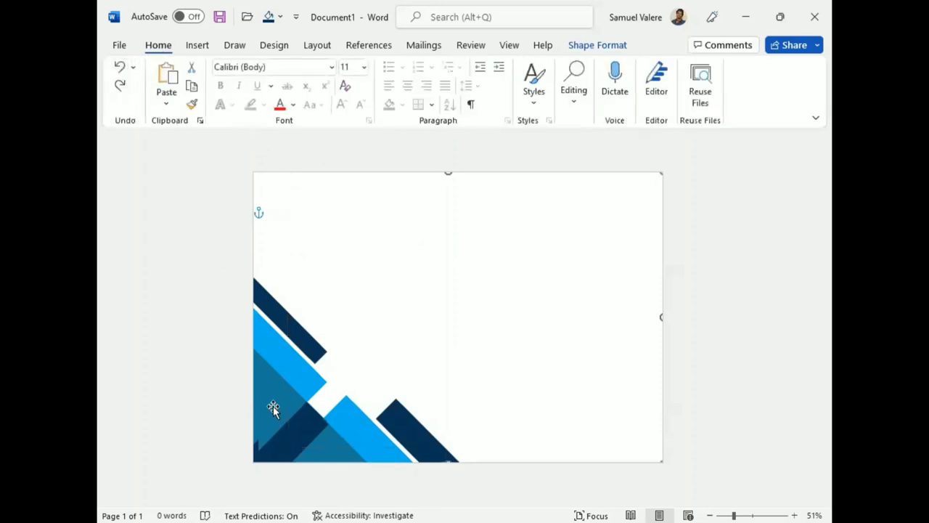
- Duplicate the corner graphic and flip the copy vertically
drag(273, 406, 442, 331)
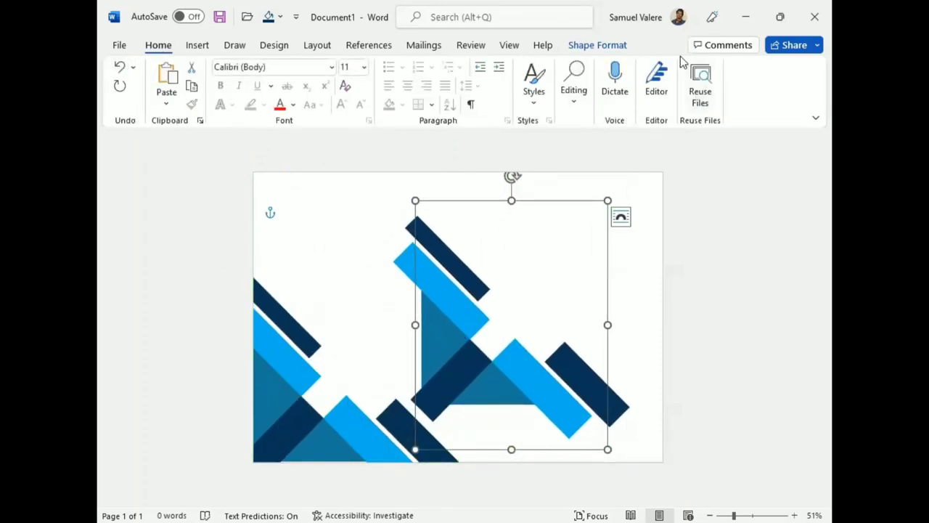
click(596, 45)
click(603, 92)
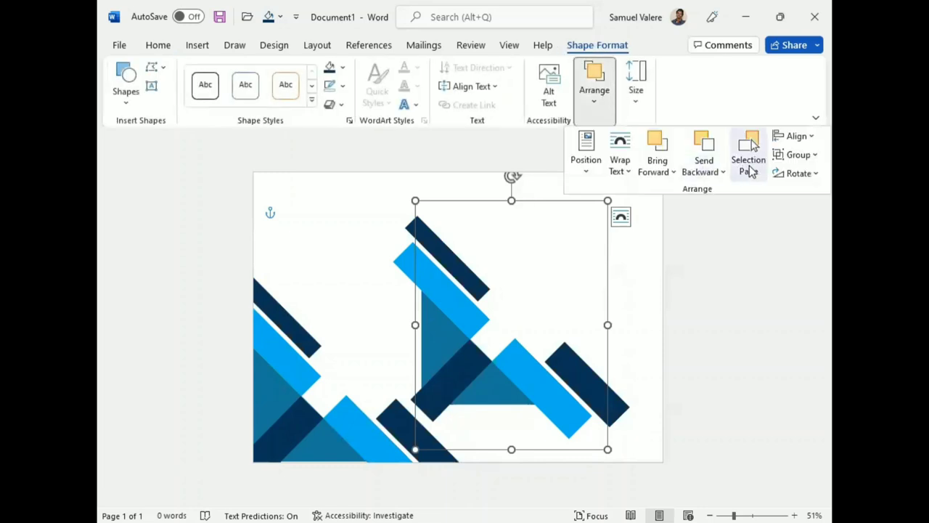
click(799, 172)
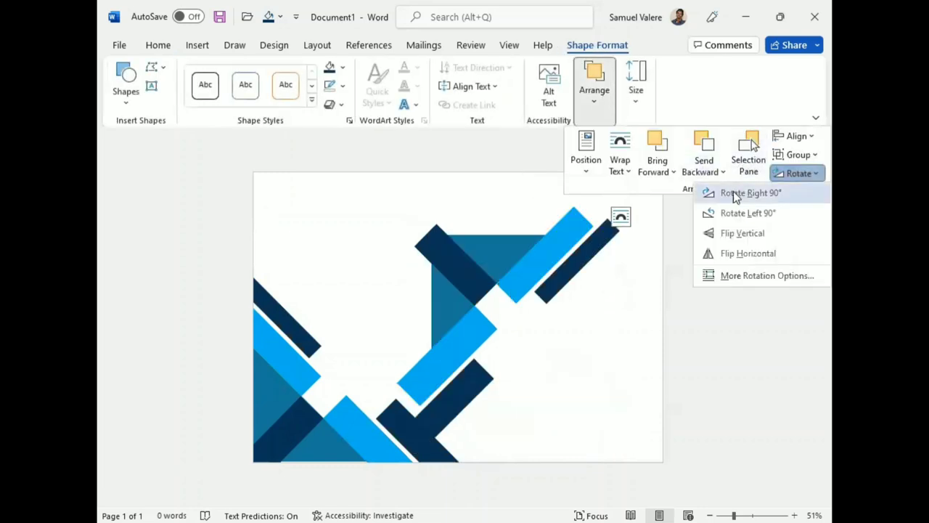
click(738, 233)
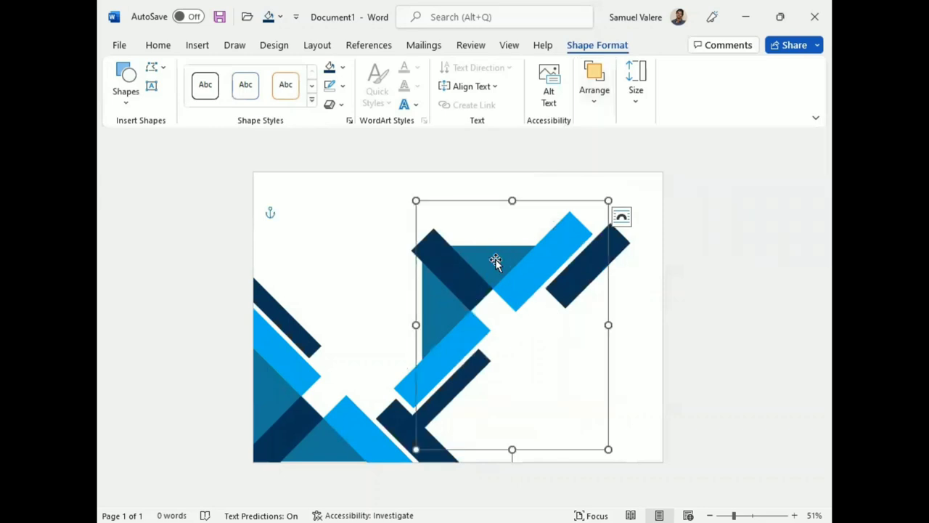
- Rotate the flipped copy and position it in the page's top-right corner
drag(495, 261, 542, 233)
drag(557, 422, 447, 370)
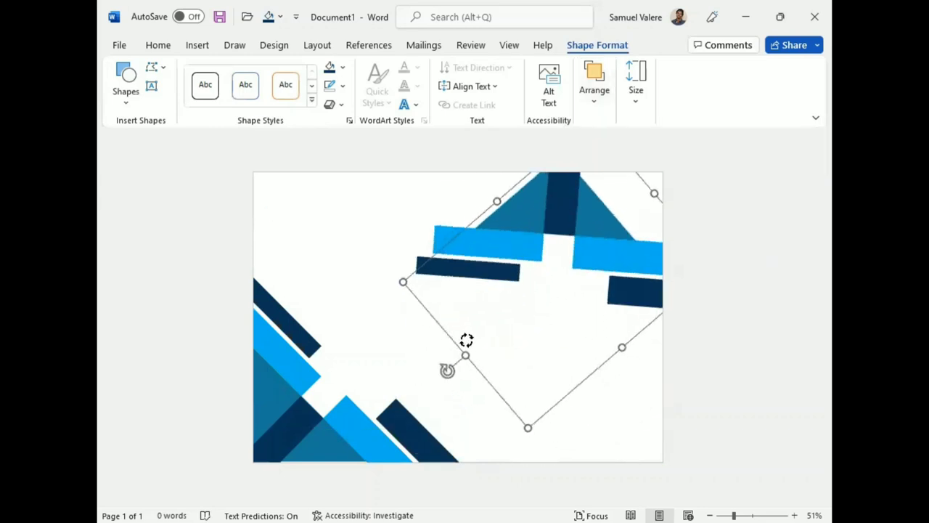
drag(466, 341, 455, 268)
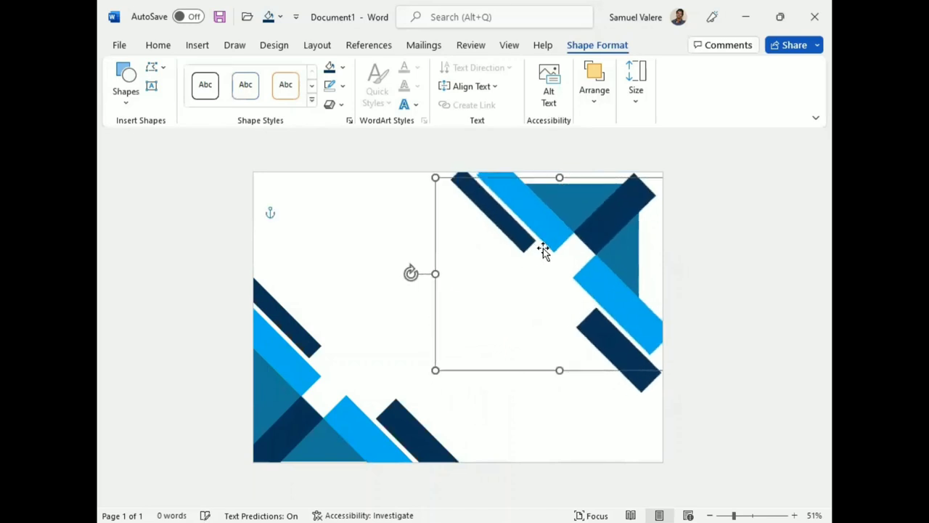
drag(591, 233, 618, 213)
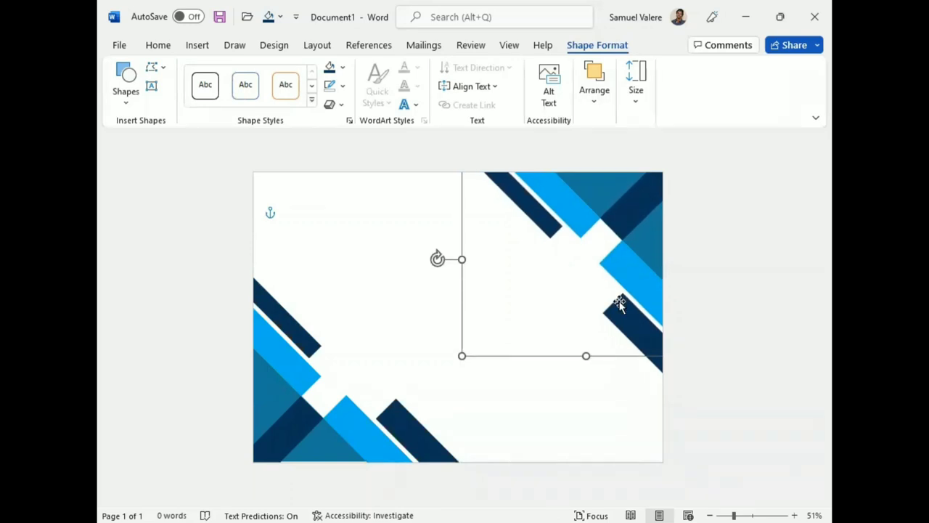
click(744, 349)
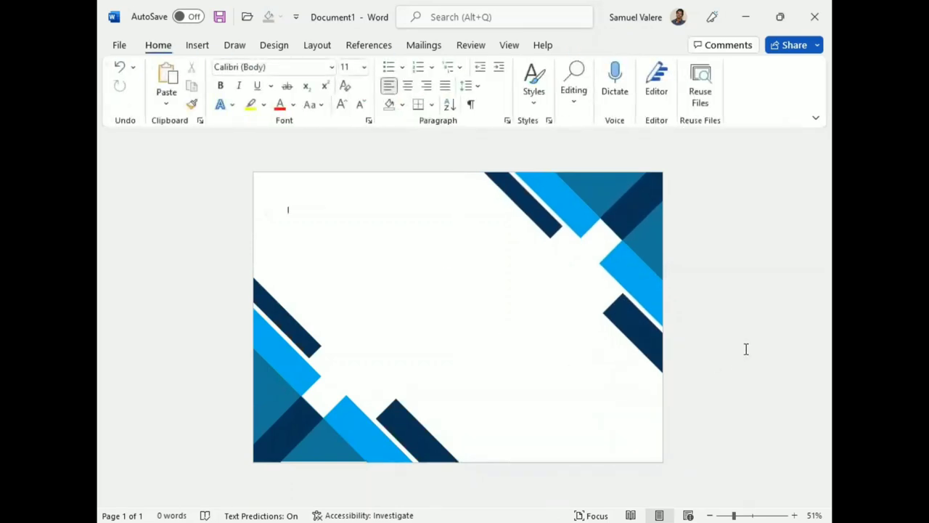
- Draw a large rectangle over the centre of the page
click(199, 46)
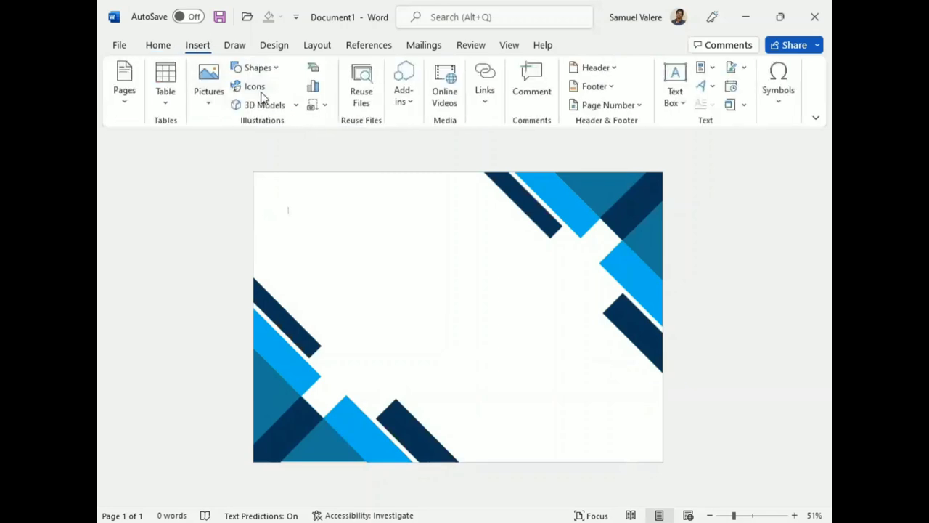
click(273, 65)
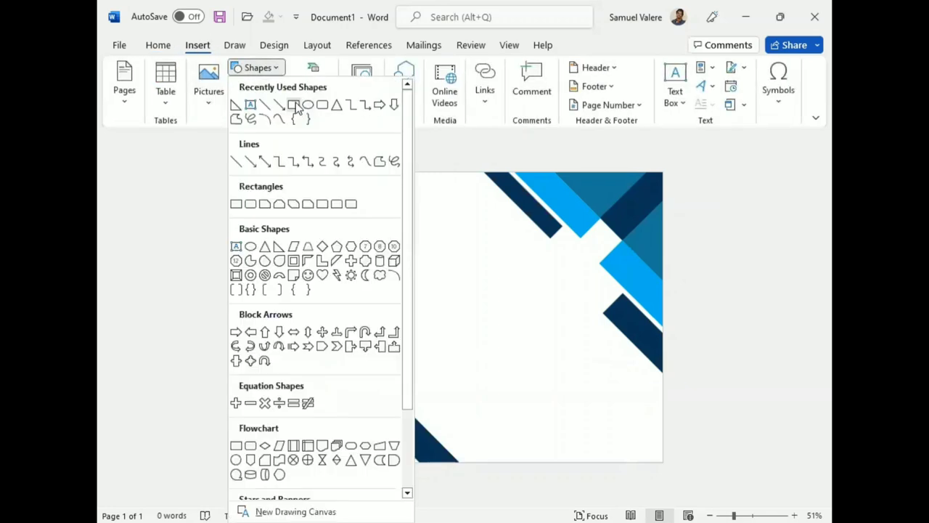
drag(290, 249, 638, 443)
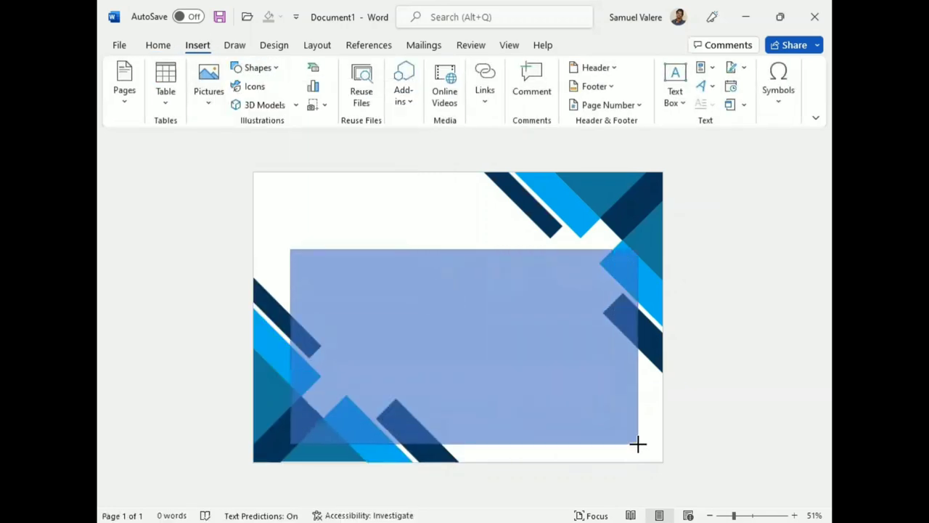
- Resize the rectangle to cover most of the page and give it no outline
drag(463, 249, 463, 206)
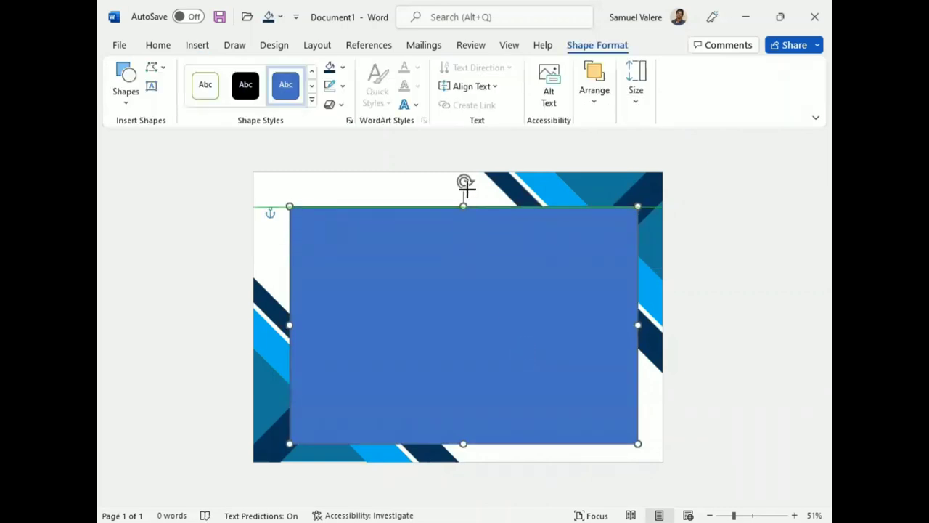
drag(285, 329, 282, 329)
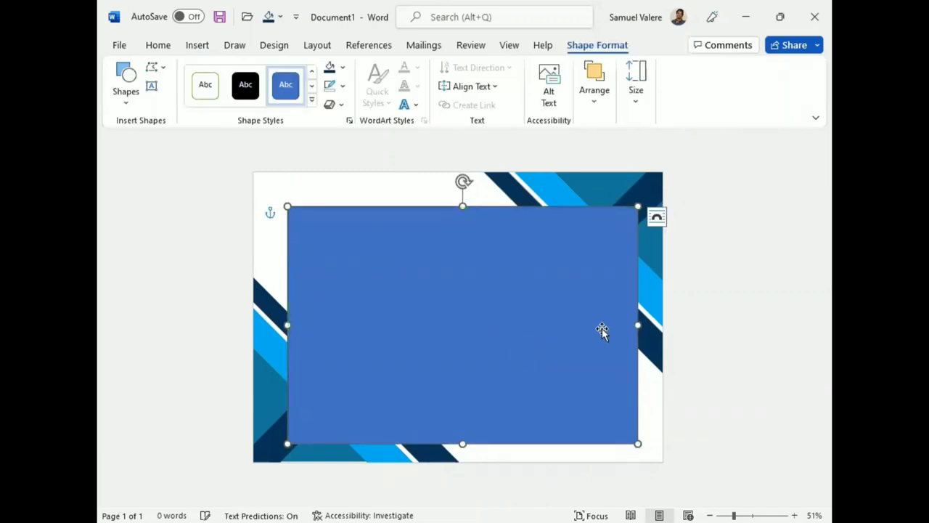
drag(498, 328, 498, 321)
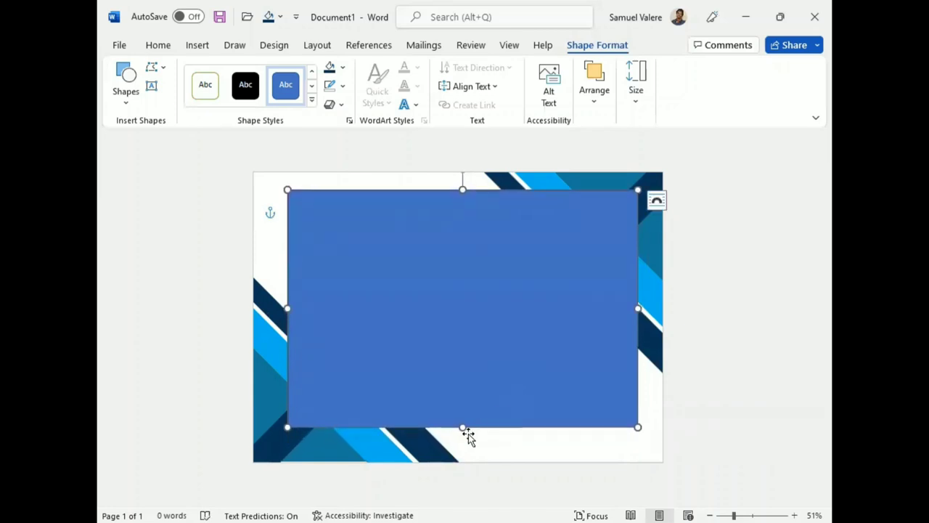
drag(462, 426, 460, 452)
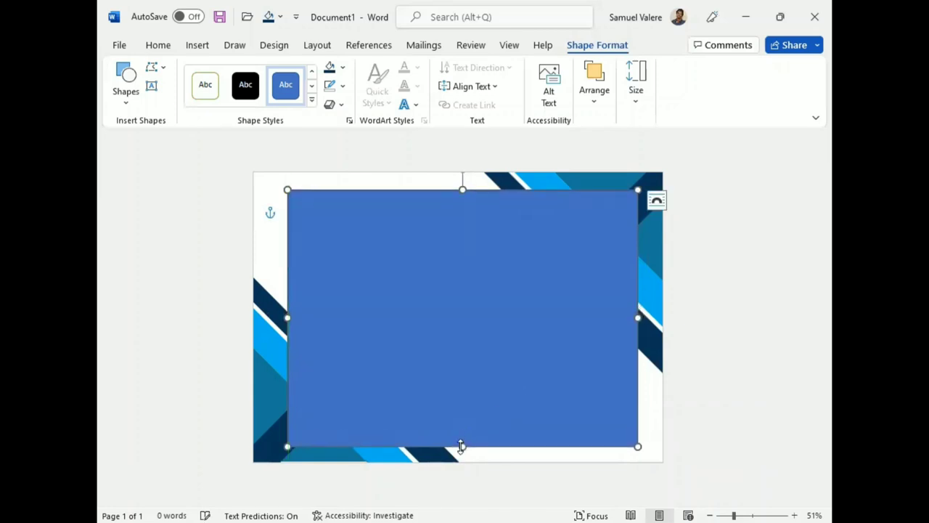
drag(638, 317, 647, 317)
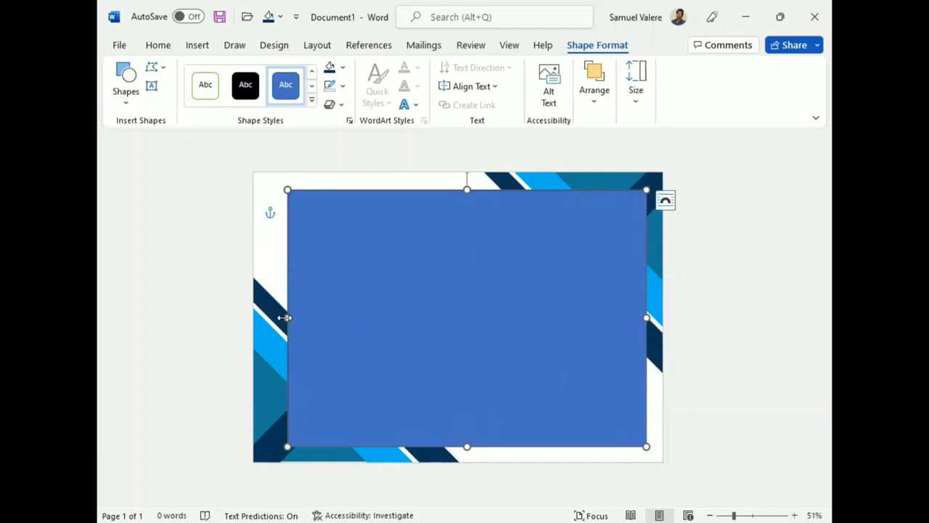
drag(287, 317, 272, 317)
drag(416, 309, 442, 310)
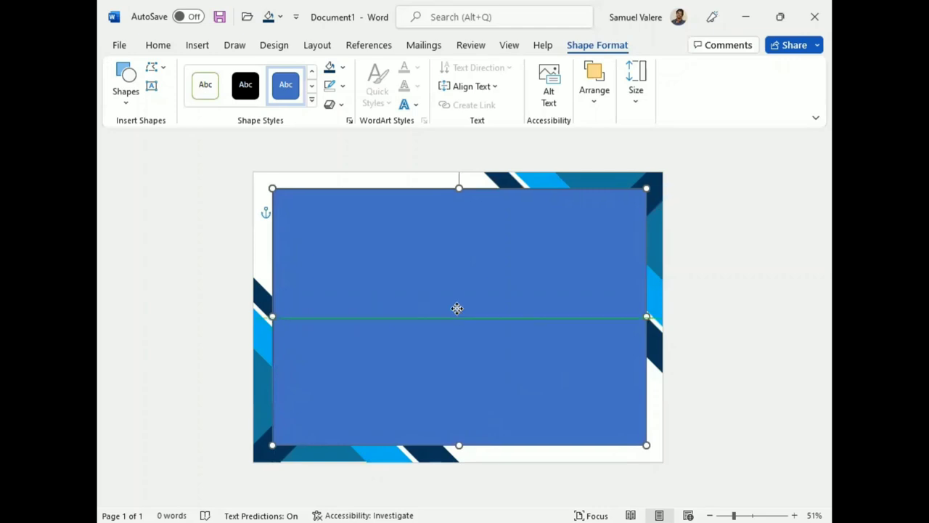
click(343, 86)
click(338, 285)
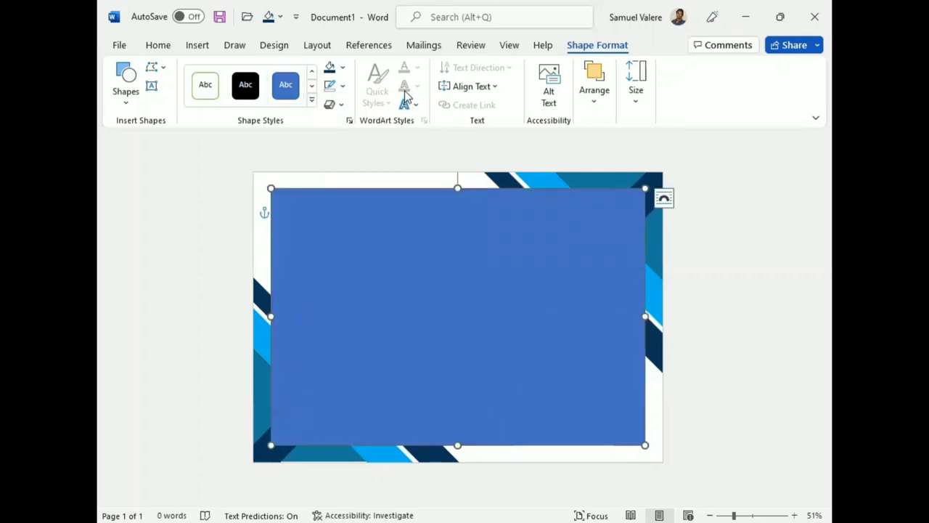
- Give the large rectangle a solid white fill at 44% transparency
click(341, 66)
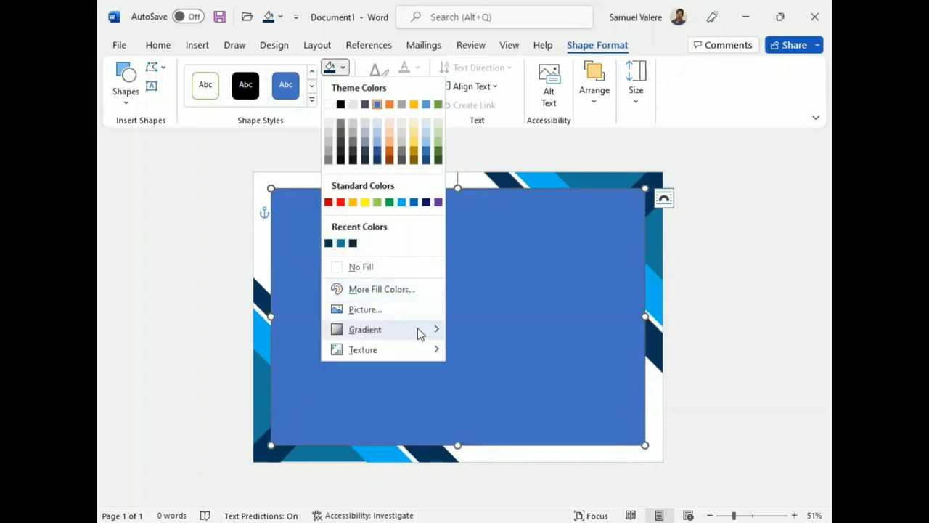
mouse_move(418, 333)
click(503, 505)
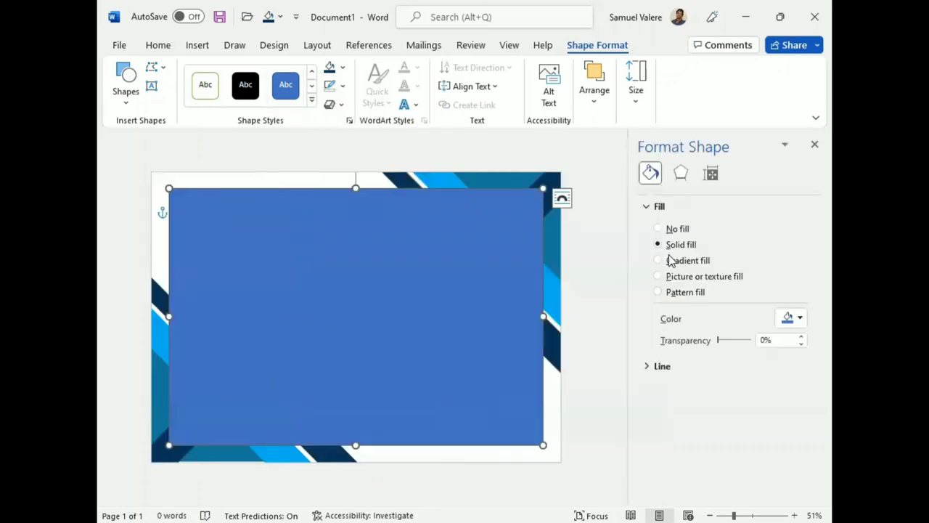
click(799, 318)
click(716, 139)
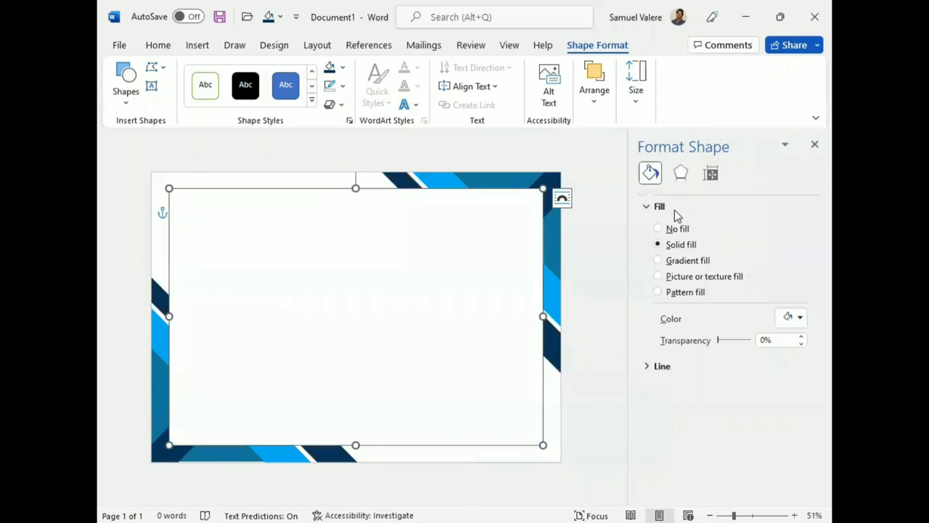
drag(718, 338, 731, 339)
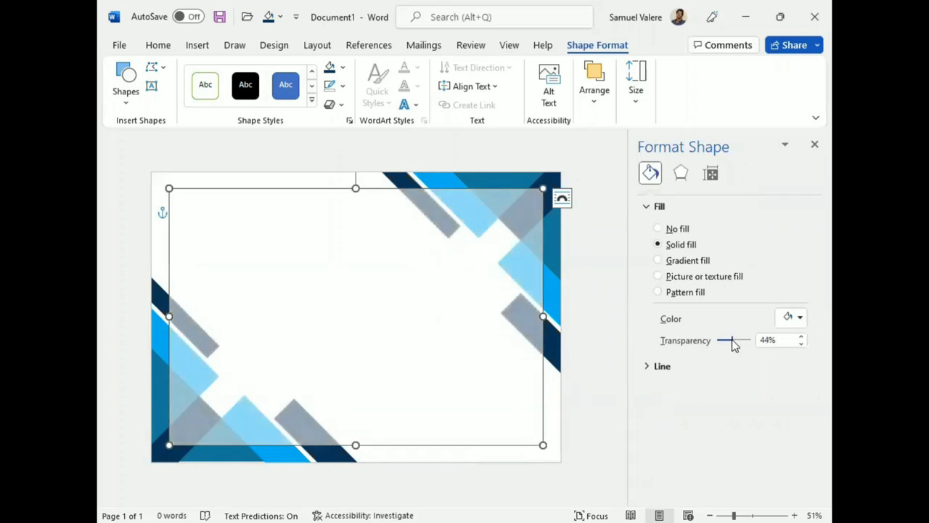
click(814, 145)
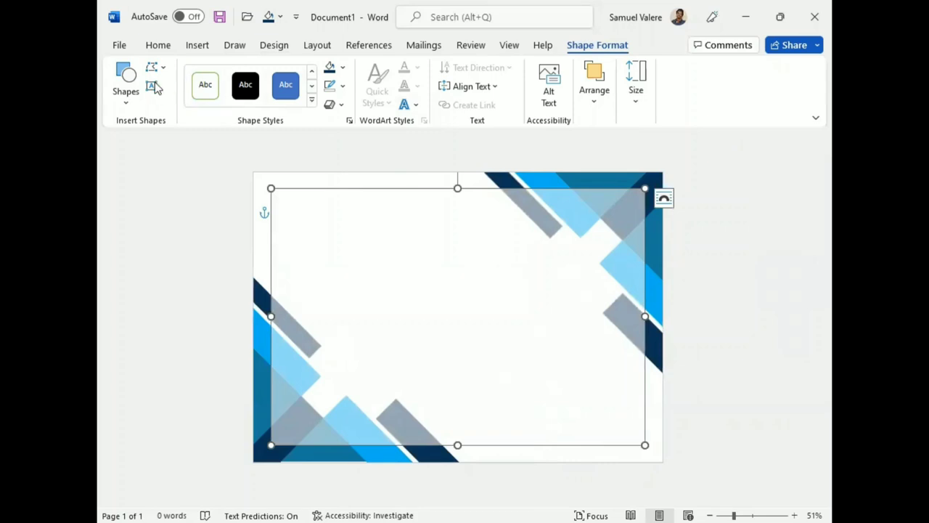
click(153, 86)
- Add a 'Certificate' text box near the top in Baskerville Old Face
drag(367, 199, 570, 245)
text(Certificate)
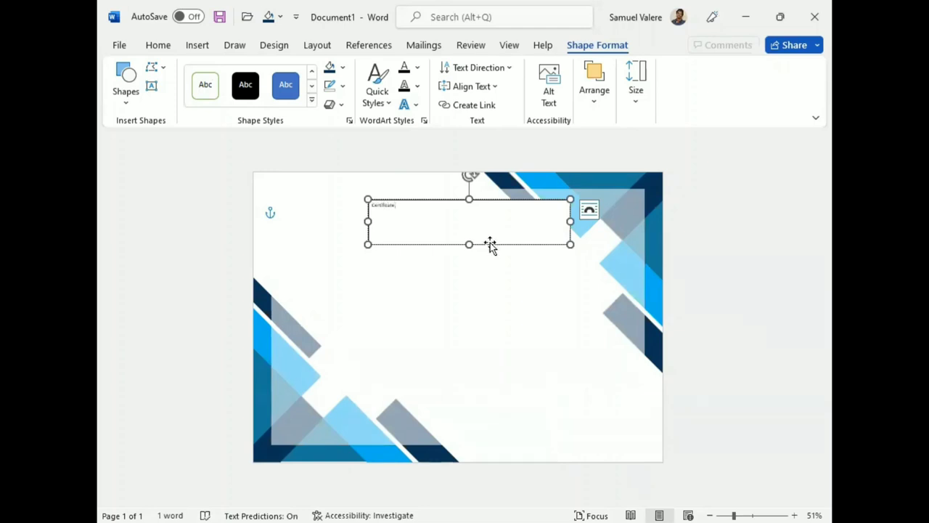
double_click(383, 206)
double_click(383, 206)
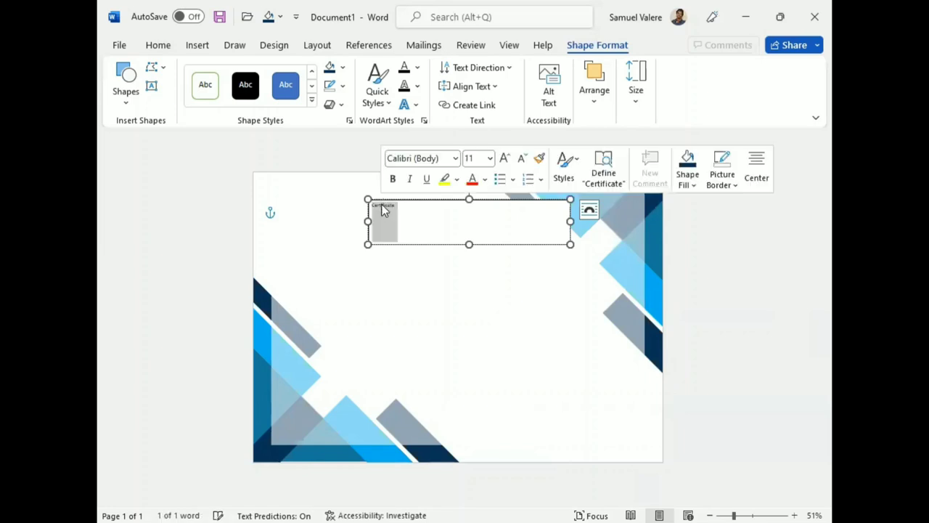
click(158, 45)
click(275, 66)
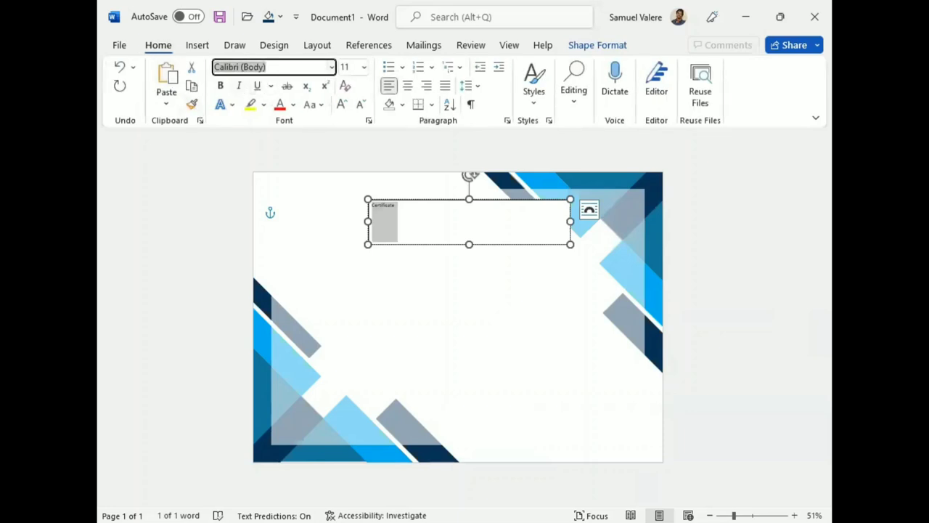
text(Baskerville Old Face)
key(Return)
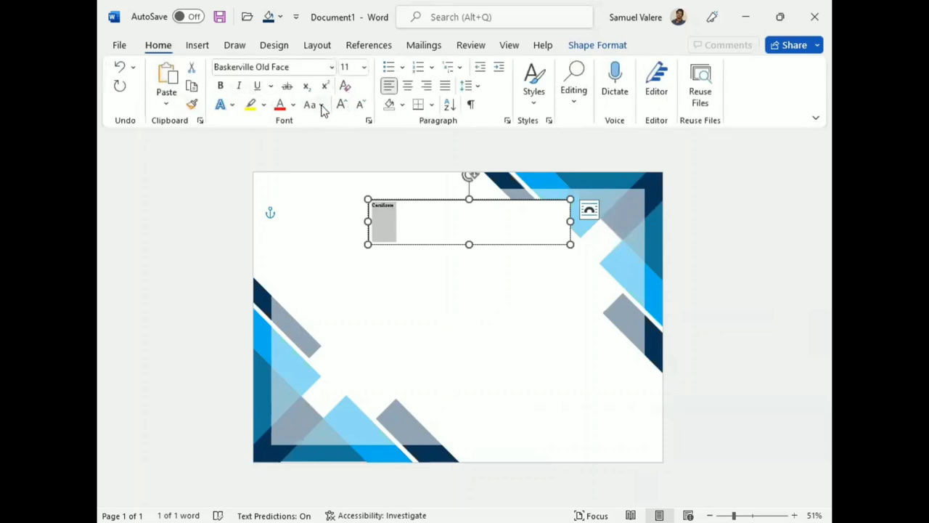
- Make the title uppercase, 72 pt and centred, then widen and centre its box
click(322, 105)
click(349, 164)
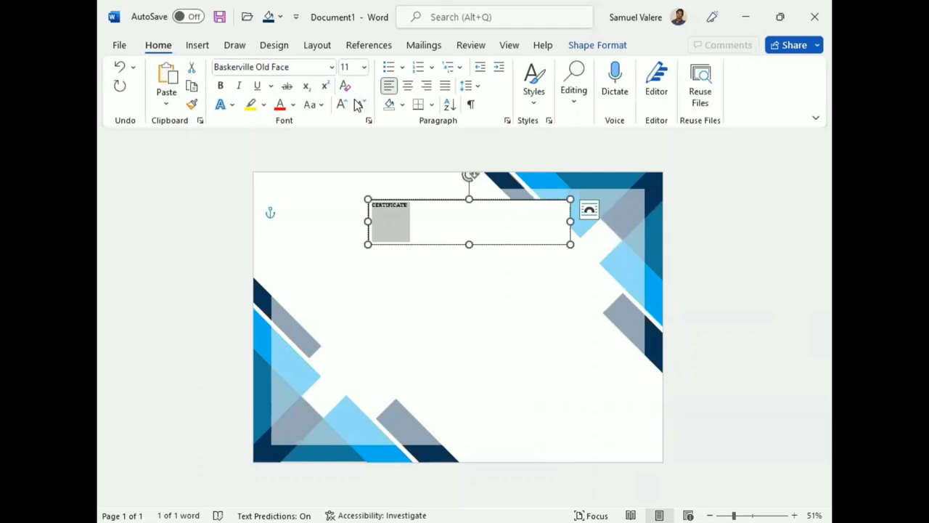
double_click(342, 103)
double_click(342, 104)
double_click(341, 104)
click(342, 104)
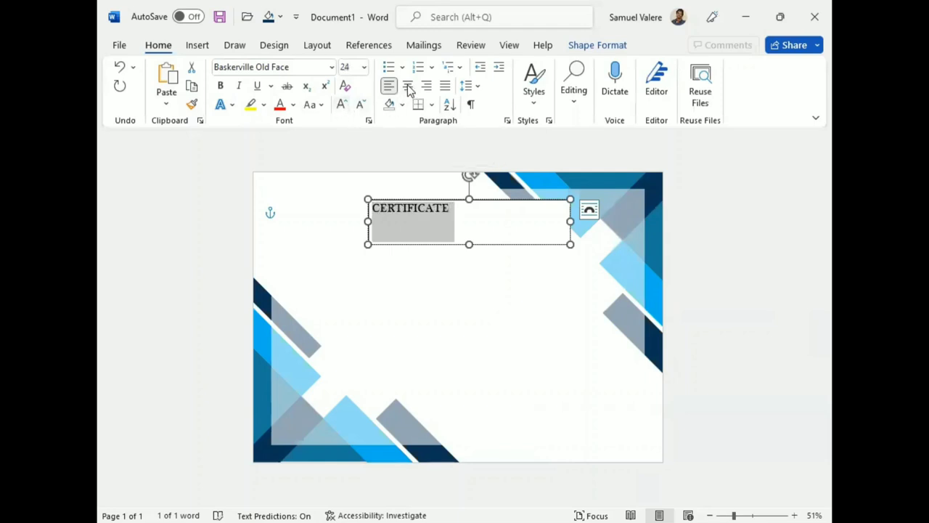
click(408, 85)
double_click(342, 104)
click(342, 104)
click(342, 104)
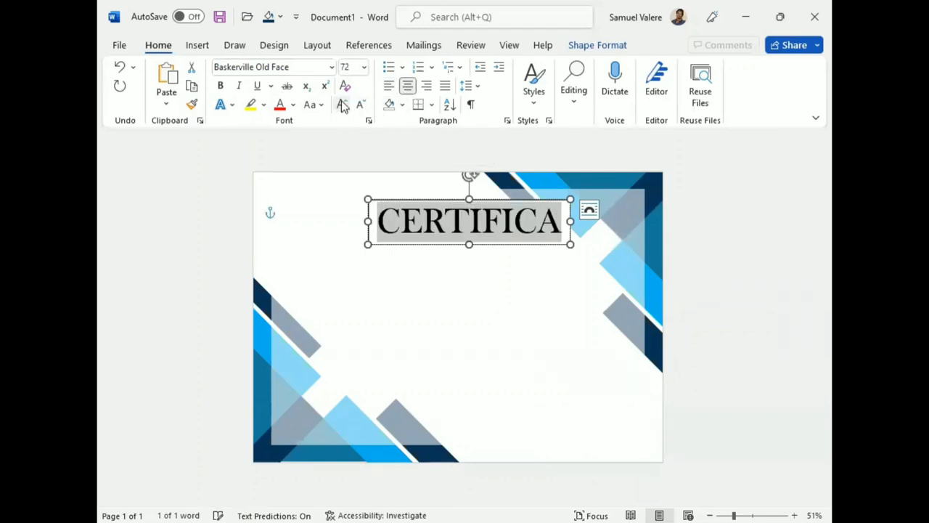
mouse_move(368, 221)
mouse_down()
mouse_move(321, 218)
mouse_move(325, 210)
mouse_up()
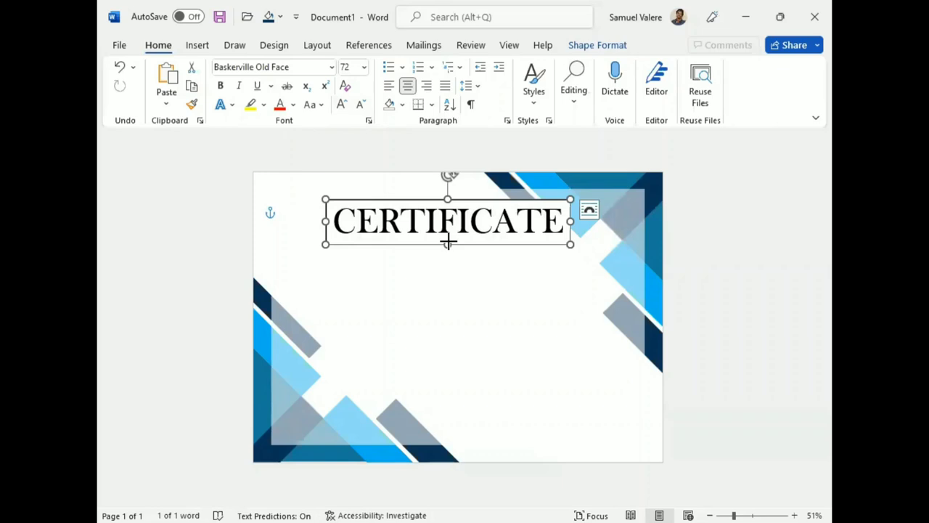
drag(448, 243, 474, 240)
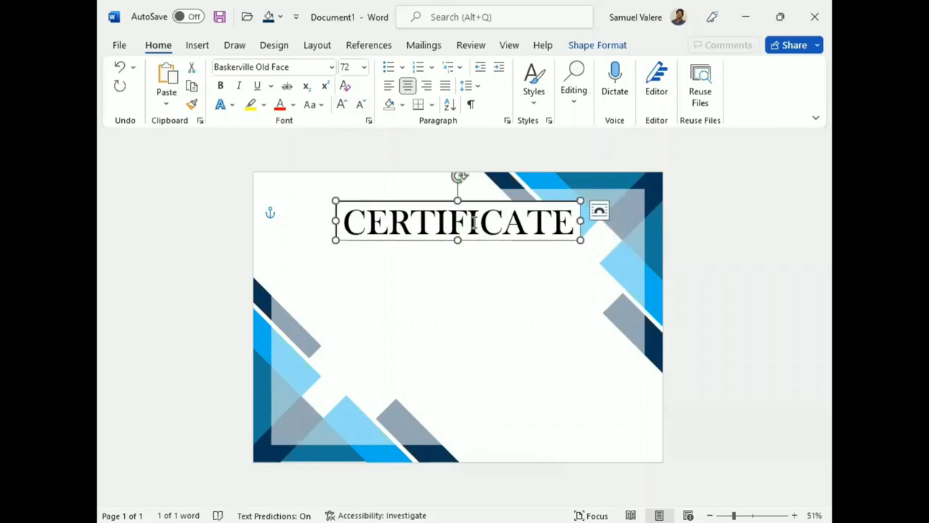
- Set the title box to no outline and no fill, and colour CERTIFICATE dark blue
click(597, 45)
click(342, 85)
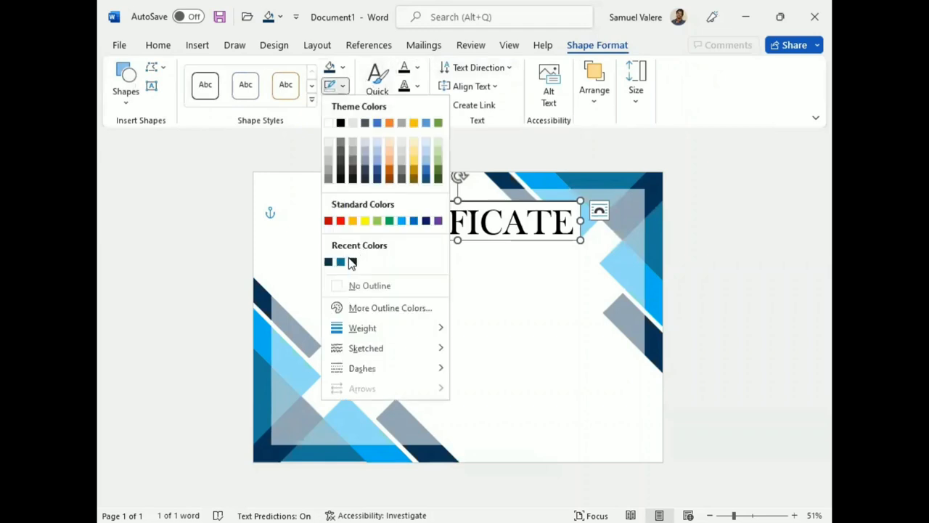
click(338, 284)
click(330, 67)
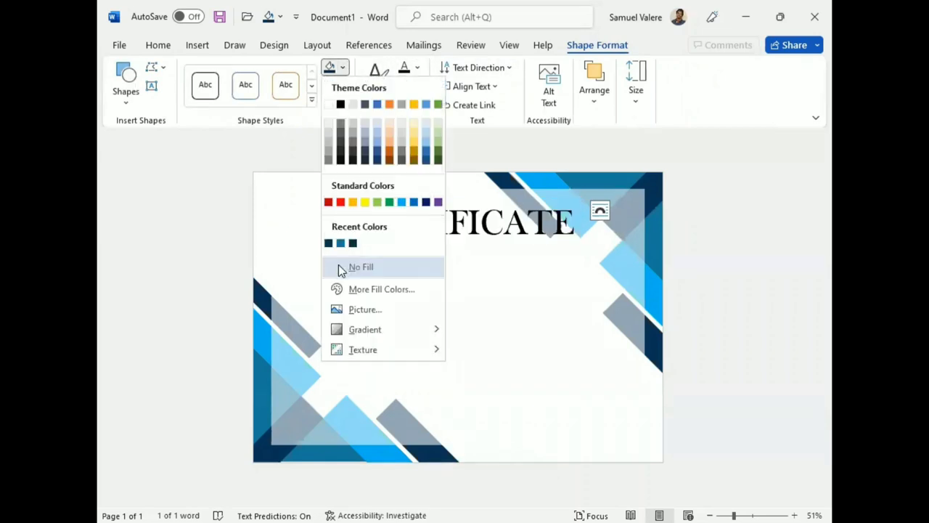
click(338, 267)
click(417, 68)
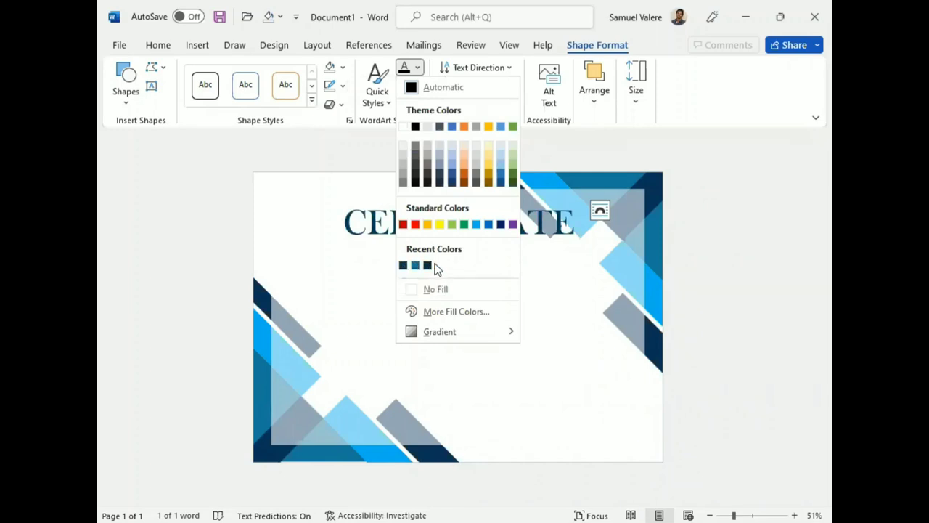
click(404, 263)
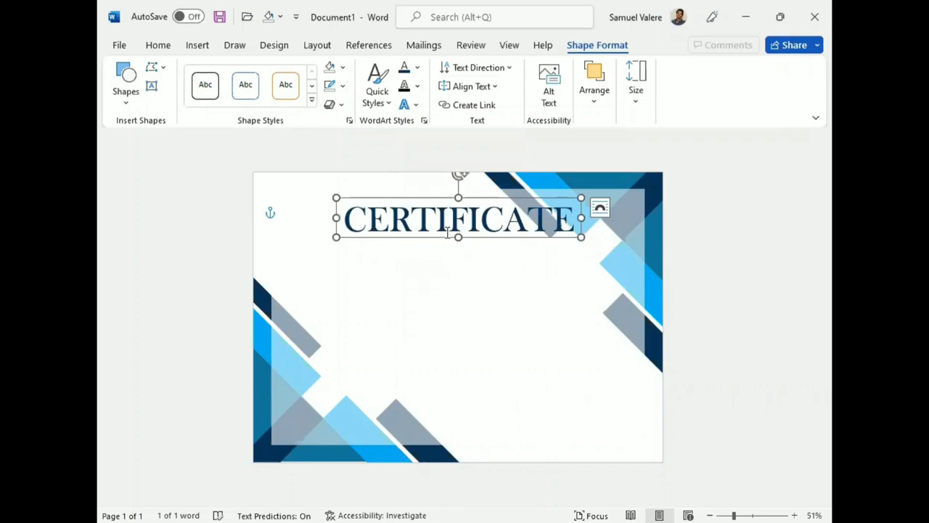
click(151, 86)
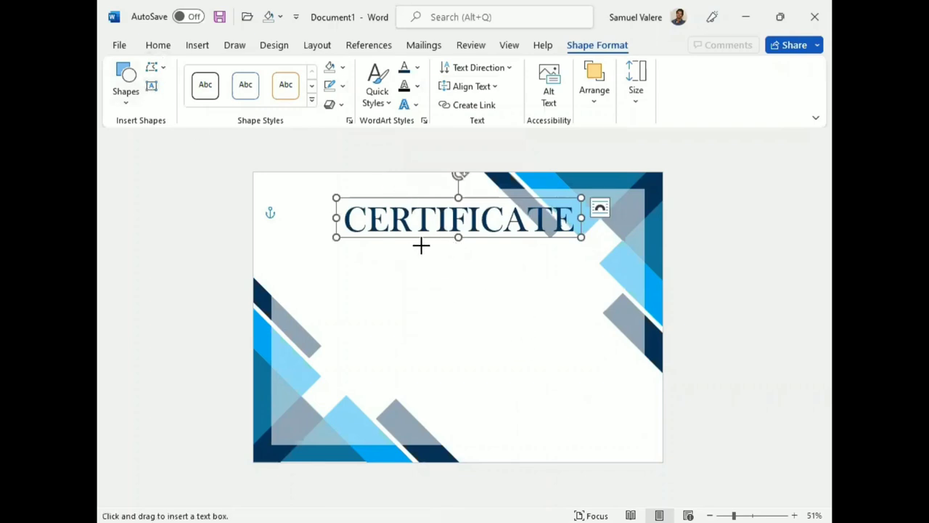
- Add a centred 'Of Appreciation' text box below the title in Baskerville Old Face
drag(421, 243, 524, 279)
text(Of Appreciation)
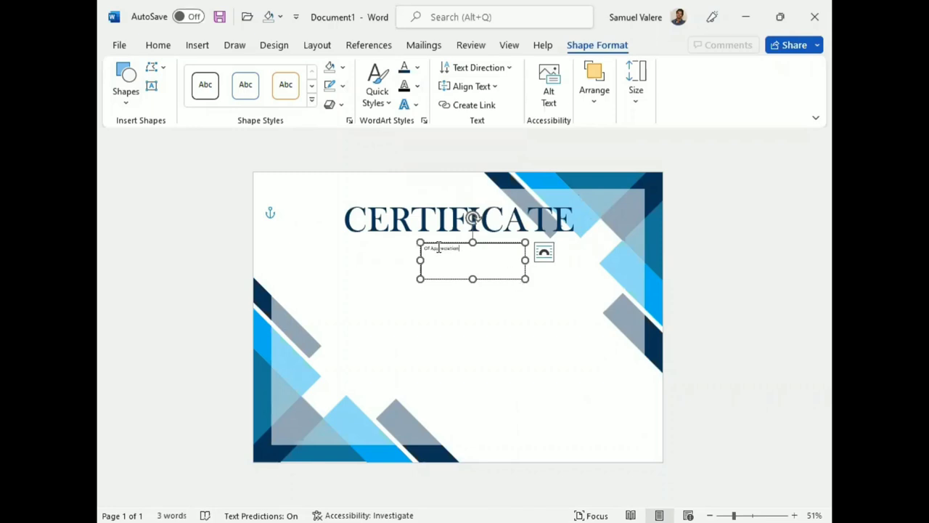
triple_click(439, 248)
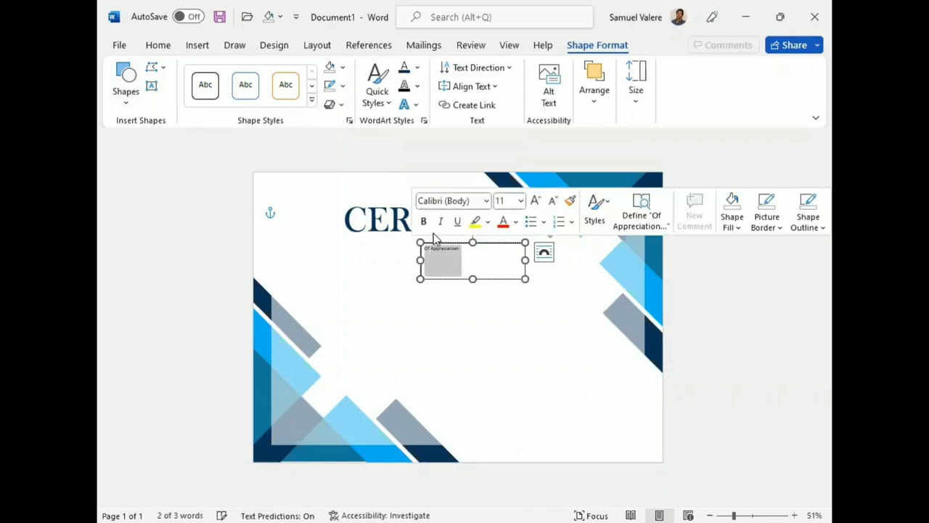
click(160, 45)
click(408, 86)
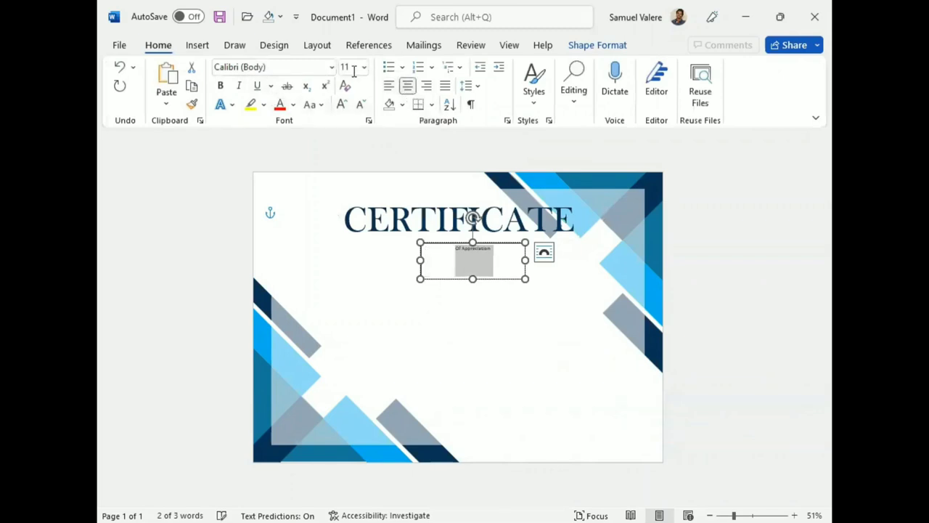
click(286, 69)
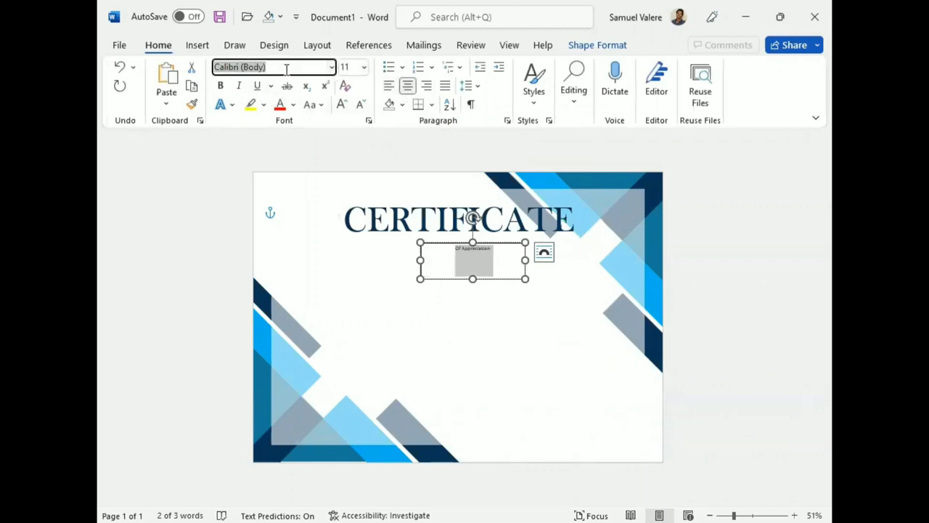
text(Baskerville Old Face)
key(Return)
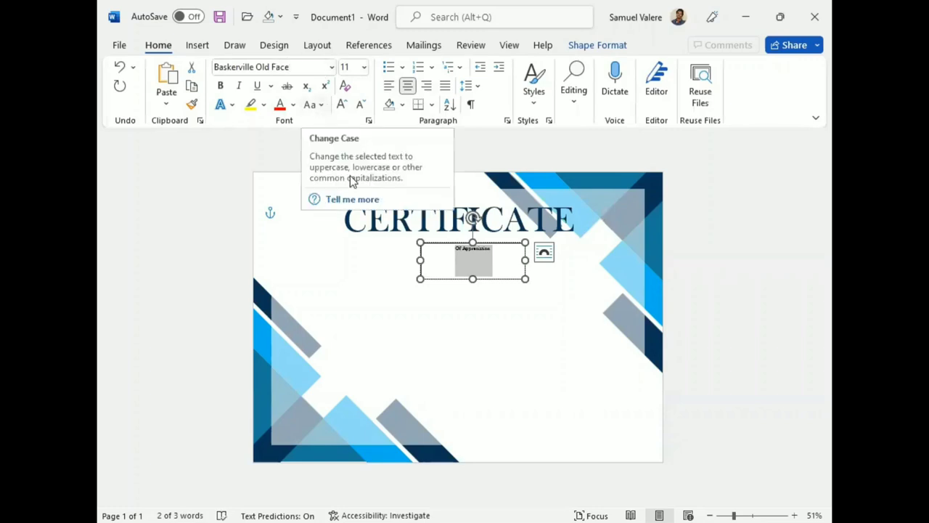
- Make the subtitle uppercase and enlarge it to 16 pt
click(310, 105)
click(353, 166)
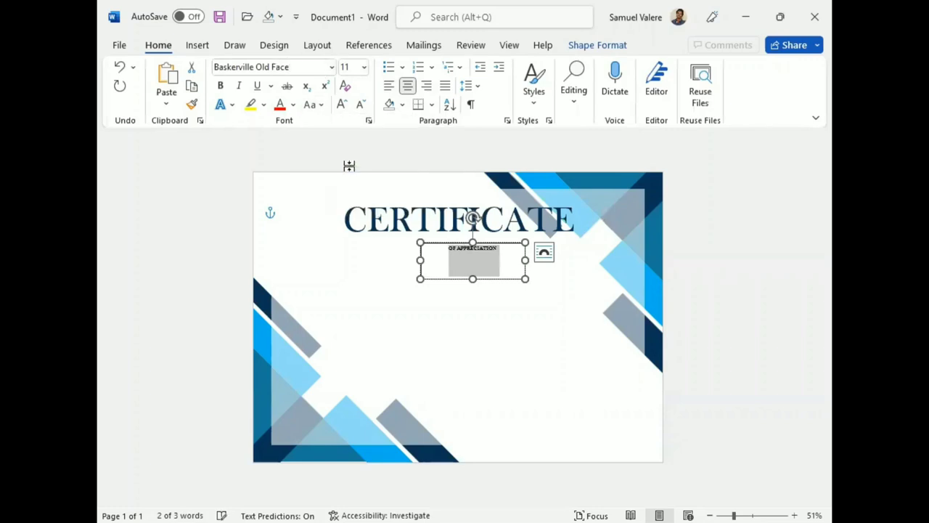
click(342, 105)
click(342, 105)
click(342, 106)
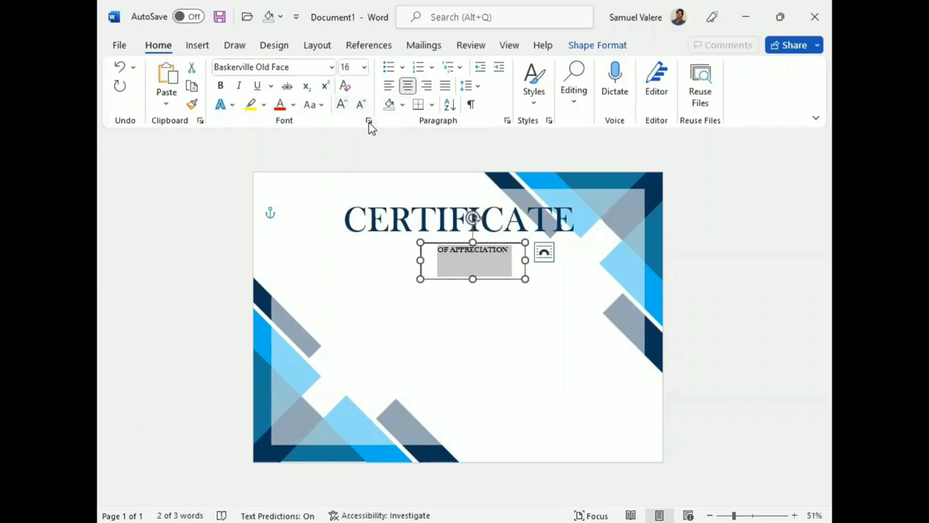
click(368, 121)
- Set OF APPRECIATION to expanded spacing, 18 pt, and resize its box to fit
click(380, 104)
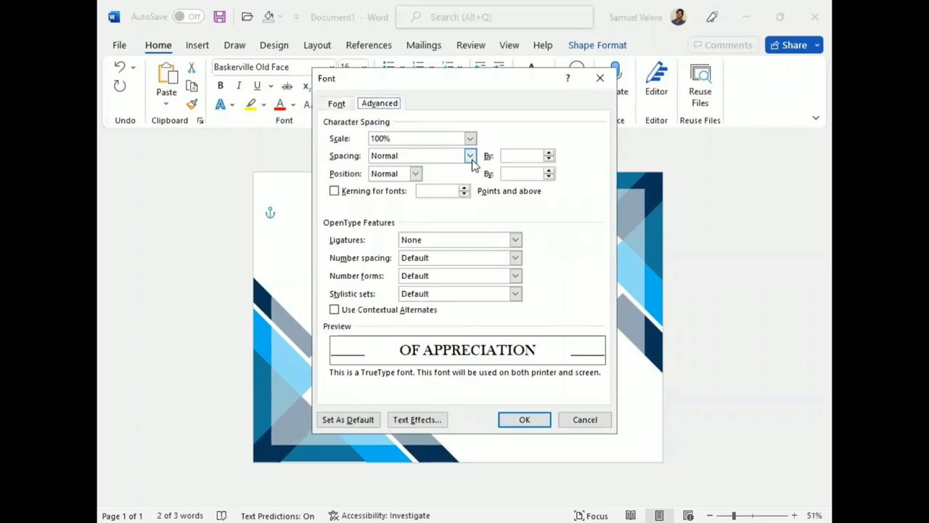
click(470, 155)
click(425, 180)
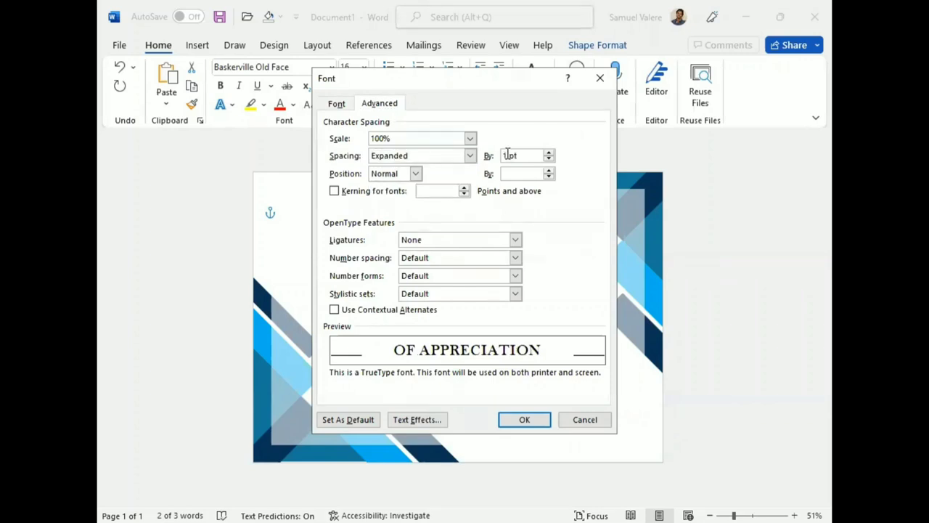
key(Return)
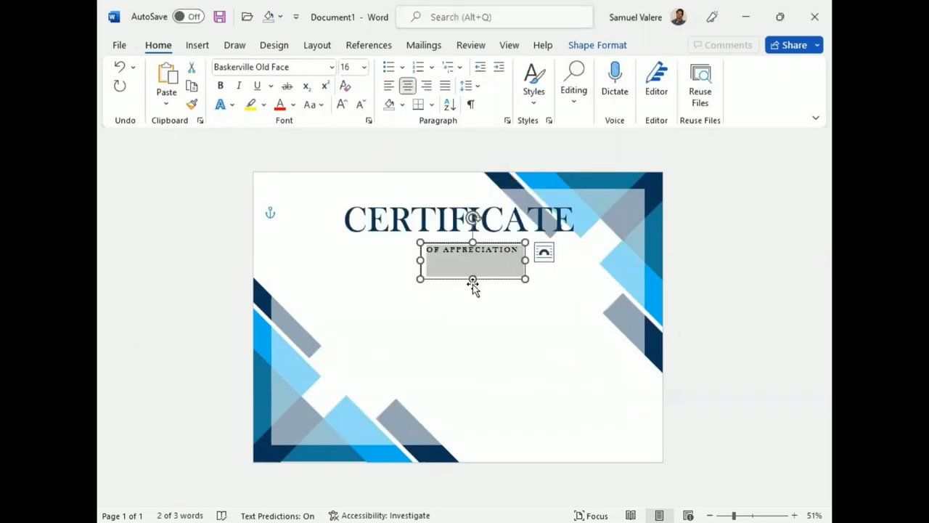
drag(473, 279, 470, 257)
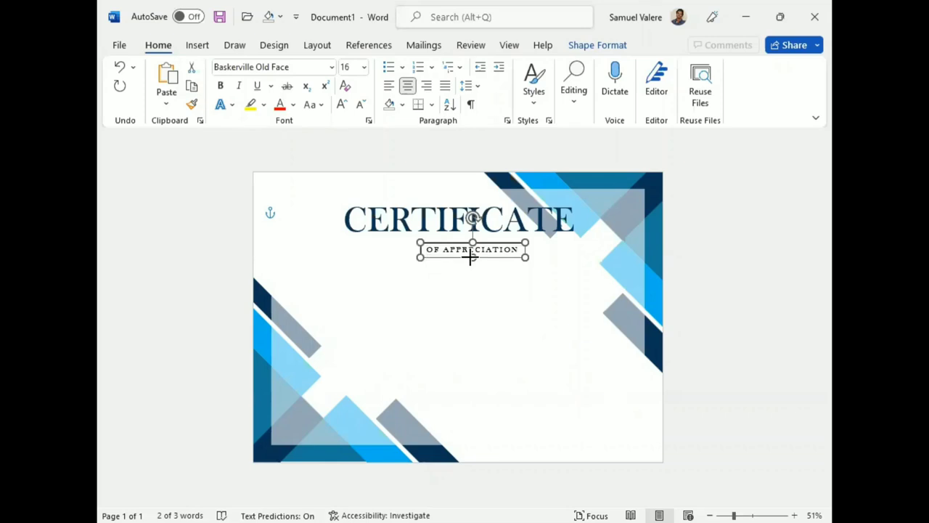
click(341, 105)
drag(419, 258, 405, 254)
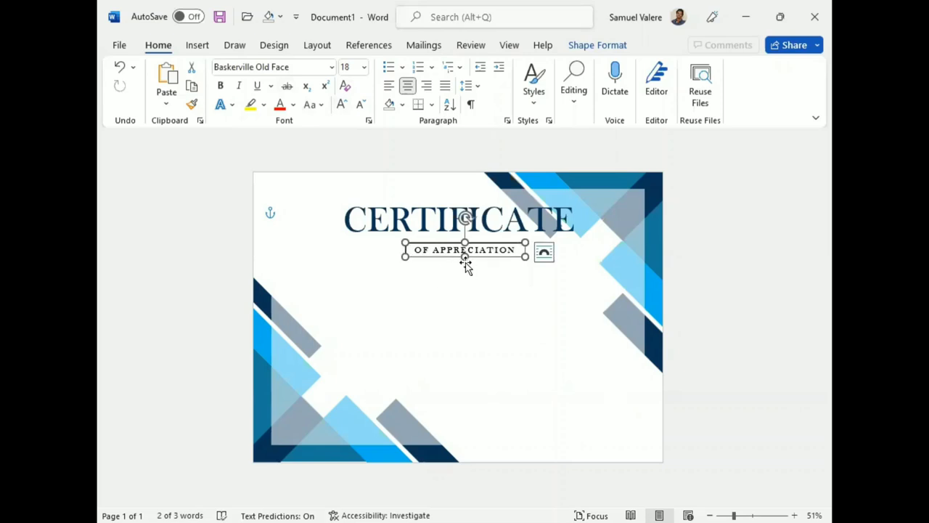
triple_click(465, 250)
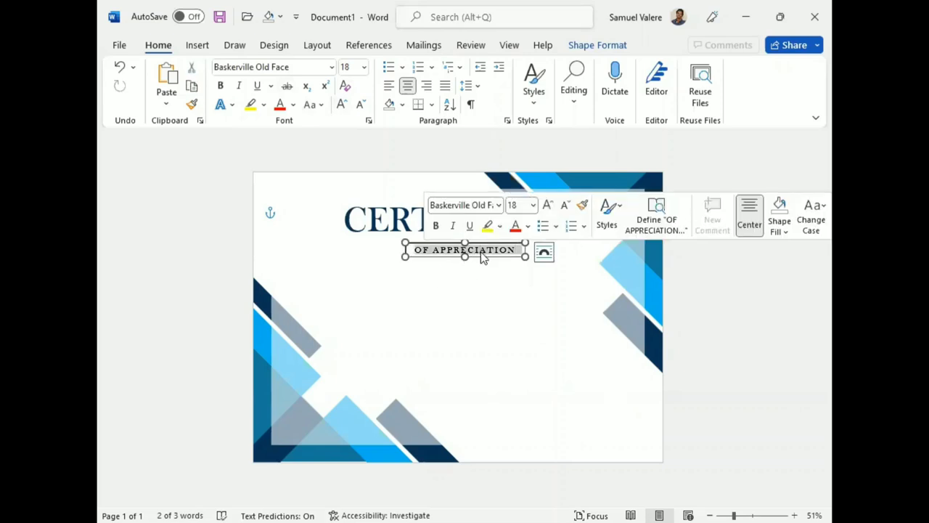
- Colour OF APPRECIATION teal and move it just under CERTIFICATE
click(597, 45)
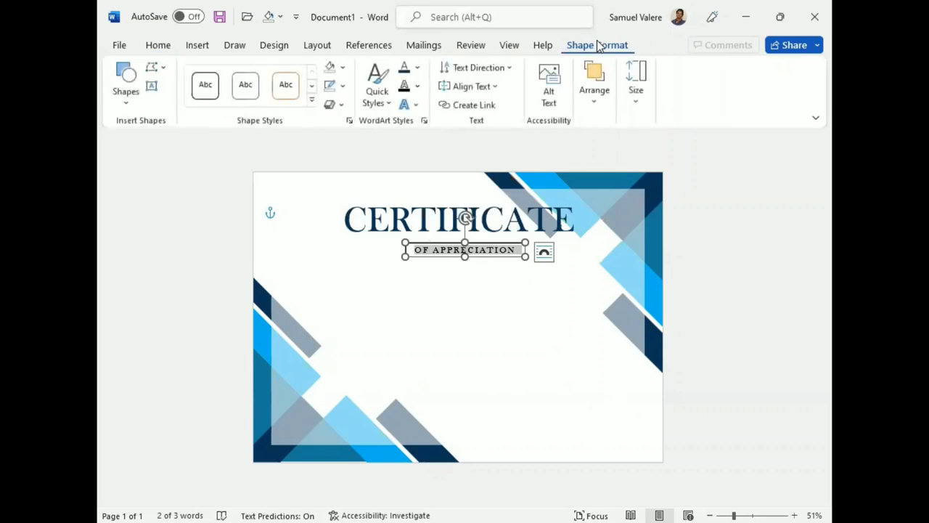
click(418, 67)
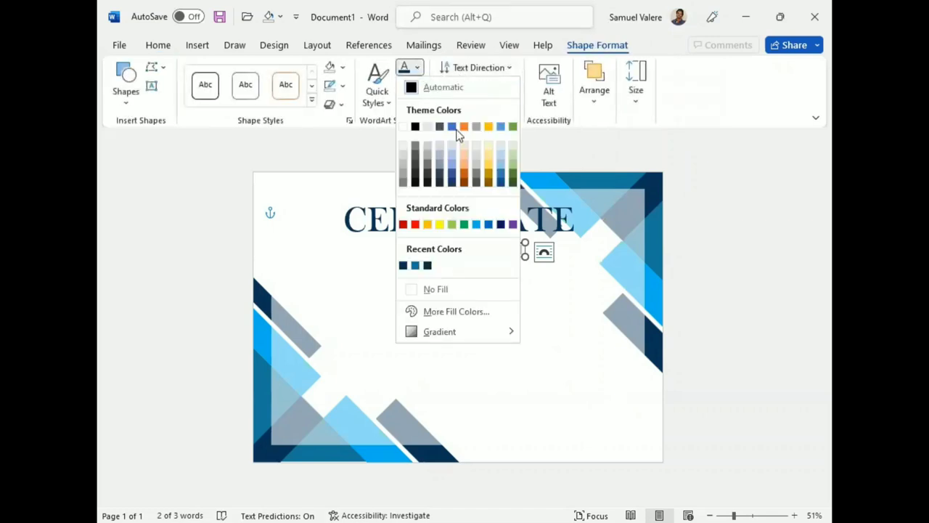
click(414, 266)
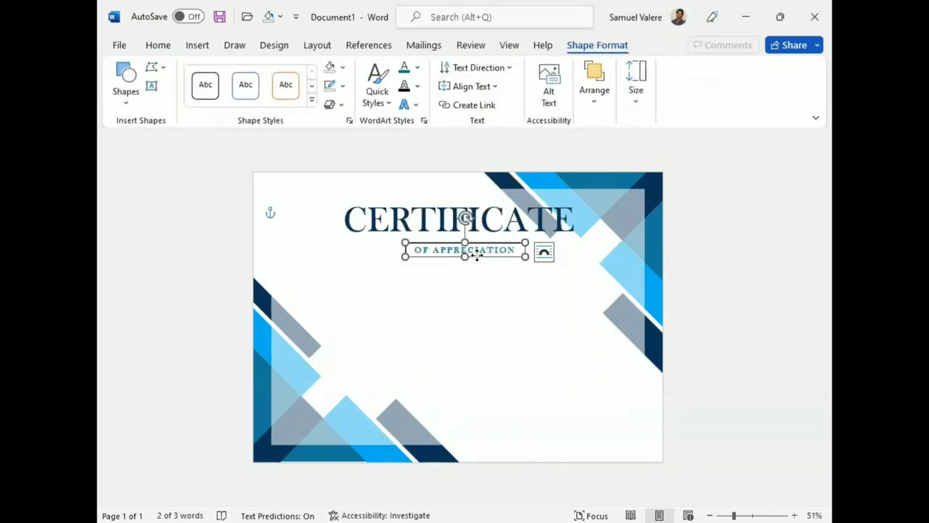
drag(476, 254, 460, 243)
- Enlarge OF APPRECIATION to 20 pt and remove its box outline
triple_click(461, 240)
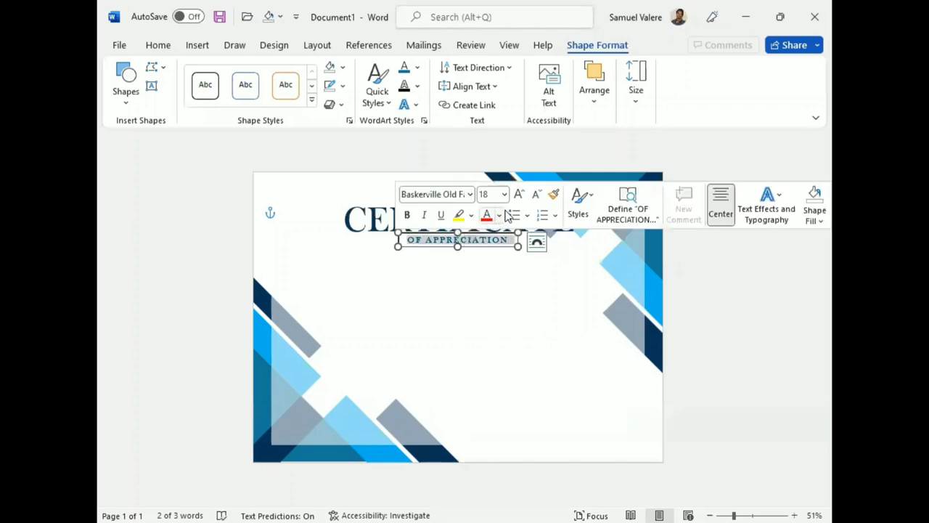
click(518, 193)
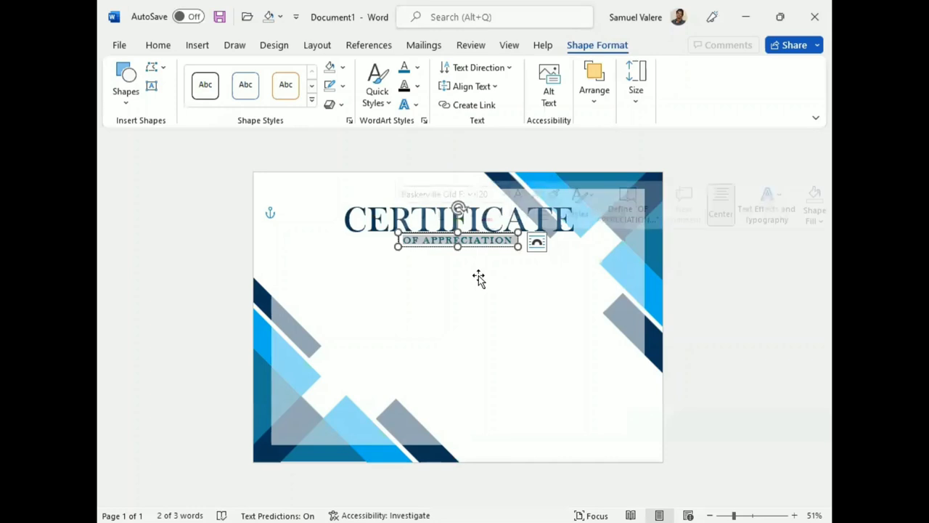
click(479, 277)
click(500, 249)
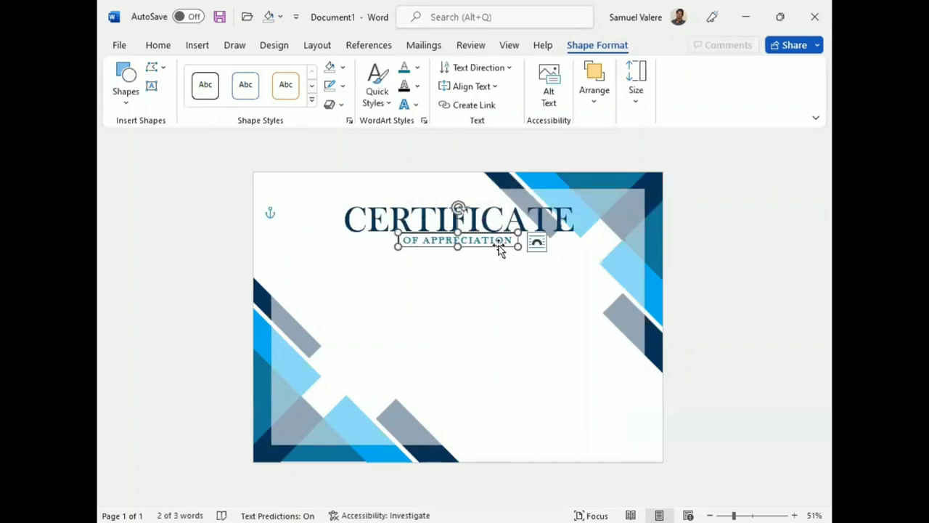
click(342, 86)
click(340, 285)
- Duplicate the OF APPRECIATION box below the original and set it to No Fill
drag(467, 250, 466, 272)
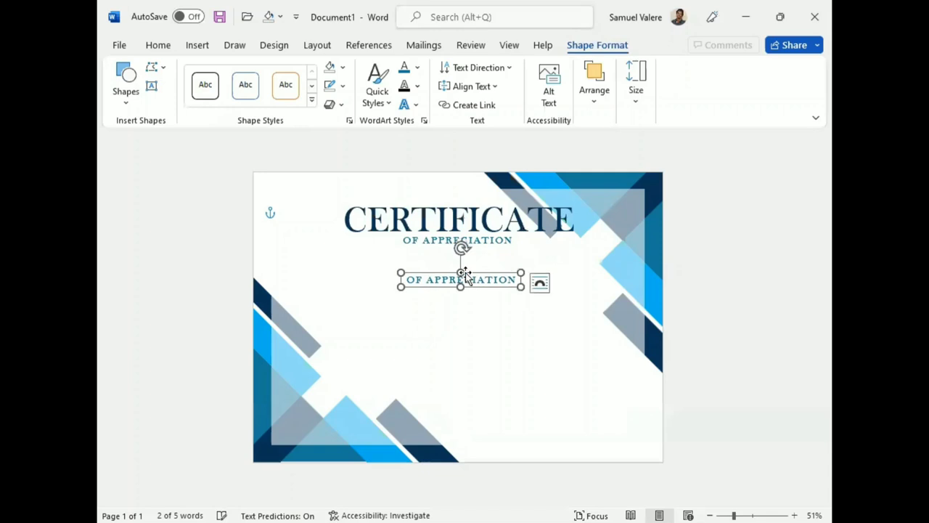
click(484, 241)
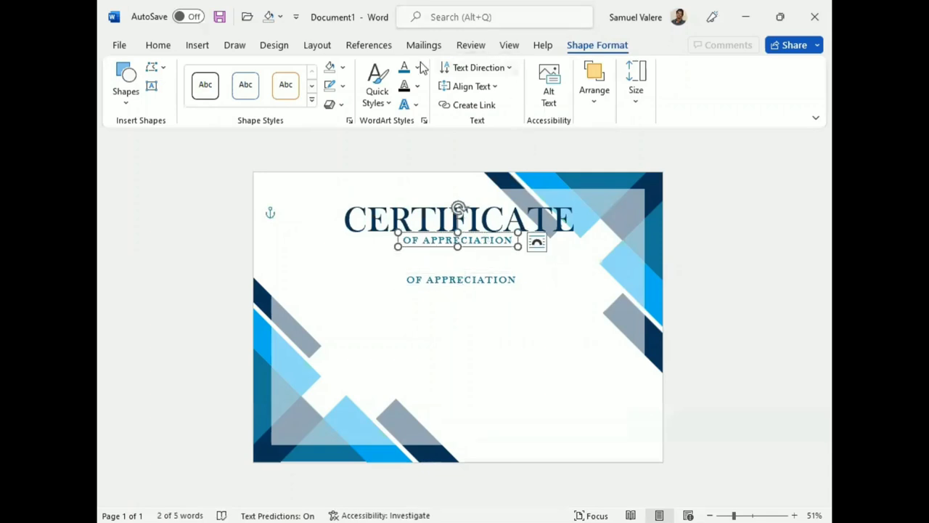
click(343, 66)
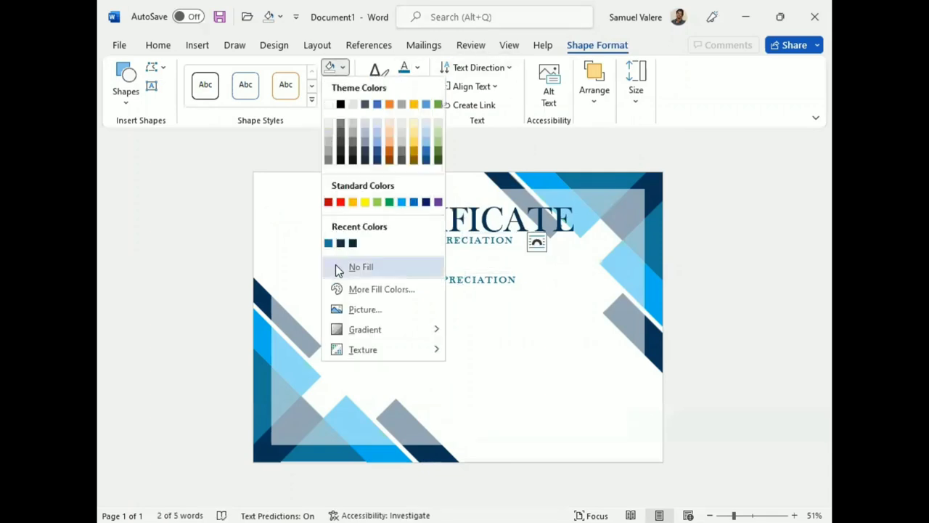
click(336, 264)
click(453, 278)
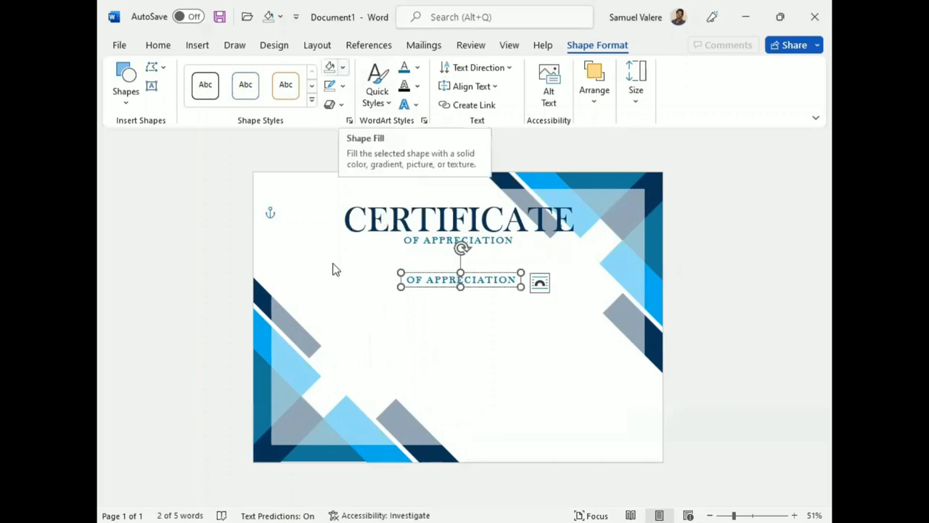
- Remove the lower copy's fill and change its text to 'Proudly Presented To'
click(339, 265)
triple_click(480, 280)
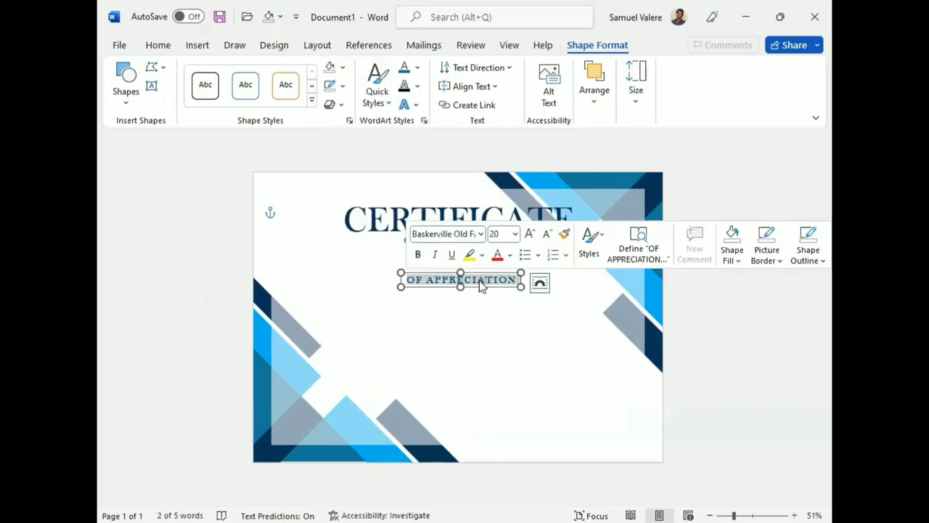
key(BackSpace)
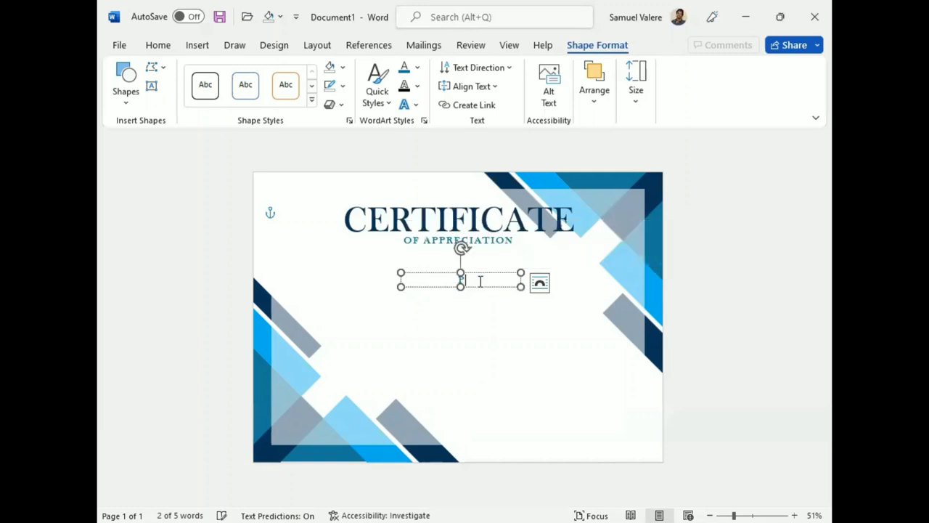
text(Proudly Pr)
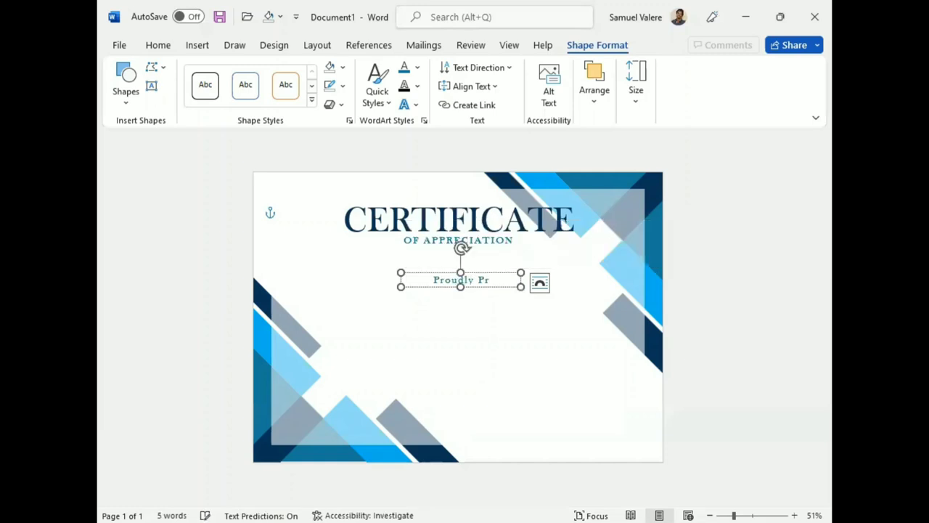
text(esented T)
key(BackSpace)
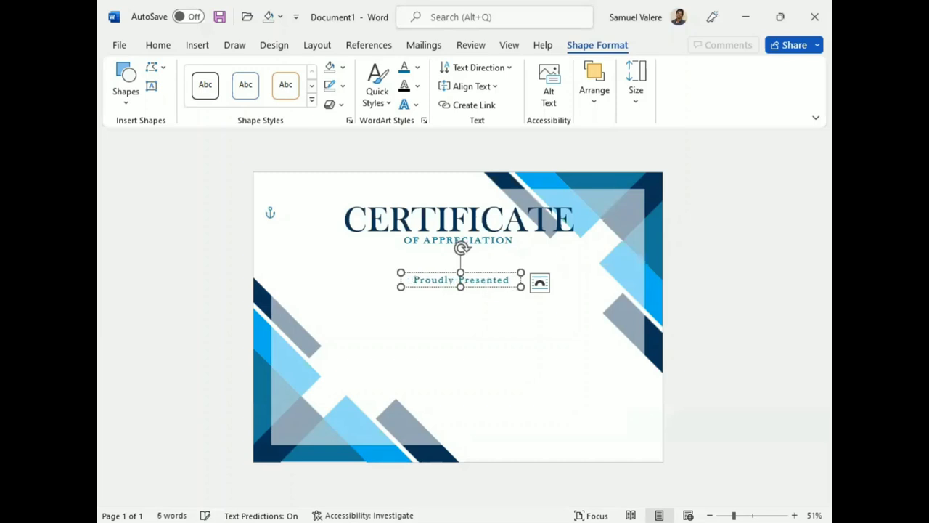
drag(400, 286, 381, 287)
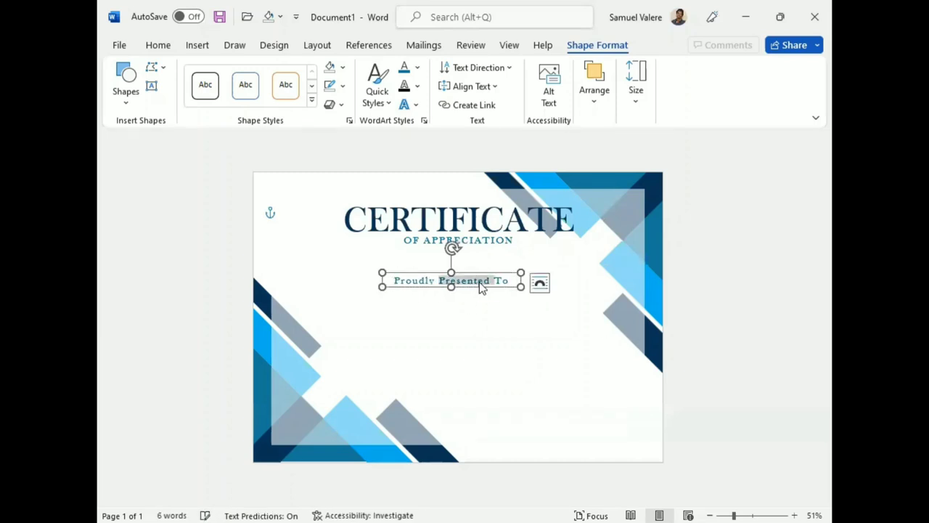
- Make the line uppercase, widen its box, and centre it under OF APPRECIATION
triple_click(479, 281)
click(157, 45)
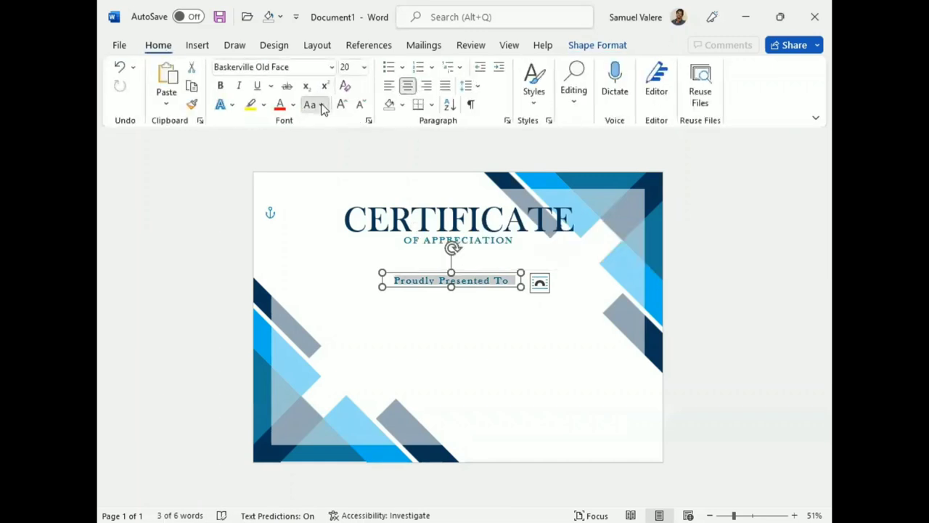
click(312, 105)
click(347, 166)
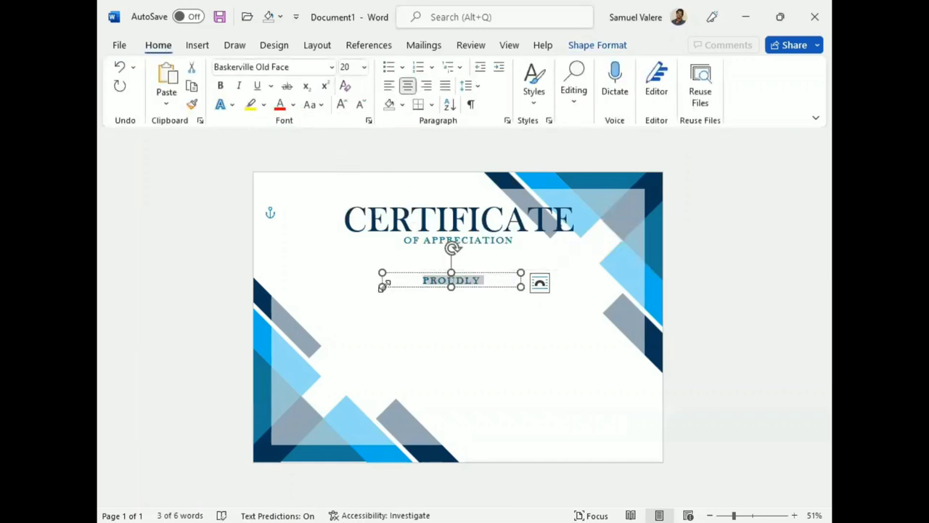
drag(382, 284, 350, 284)
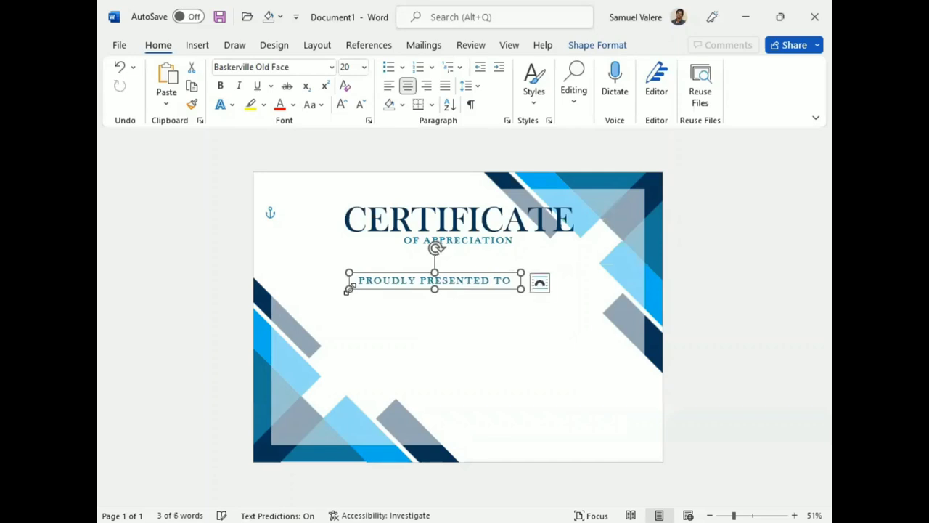
triple_click(454, 279)
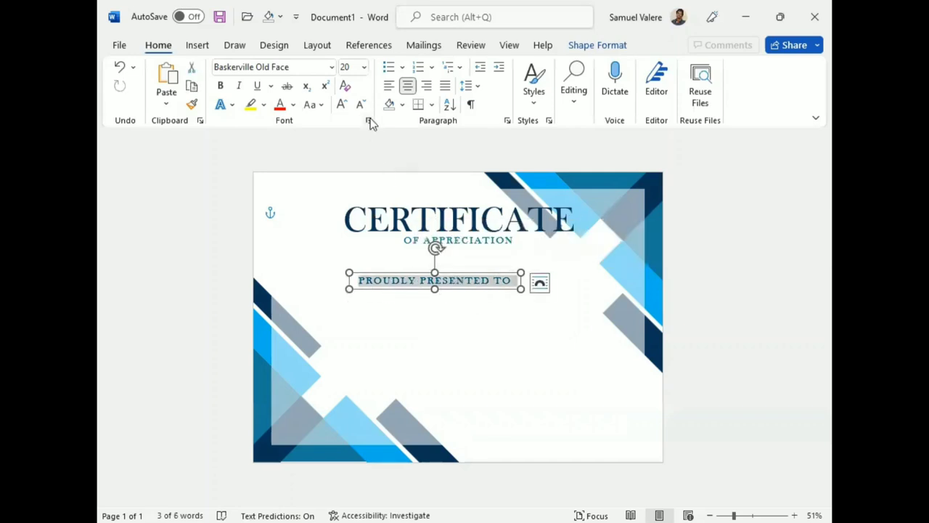
click(368, 121)
click(522, 419)
drag(457, 288, 479, 275)
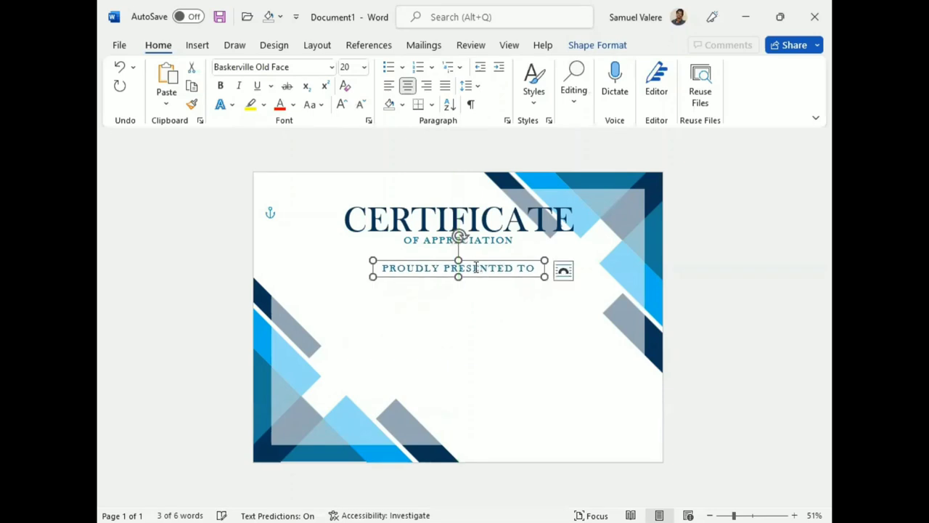
- Colour PROUDLY PRESENTED TO with the dark navy recent colour
triple_click(475, 267)
click(583, 47)
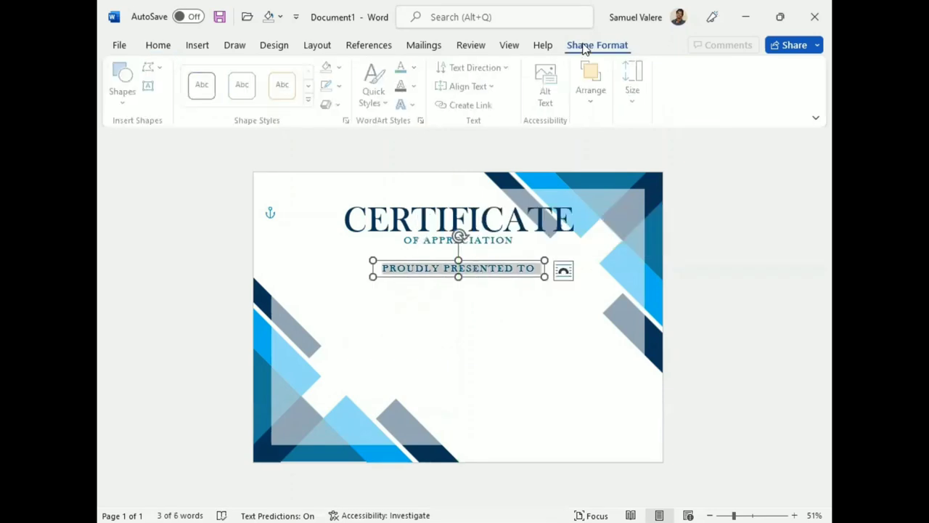
click(417, 67)
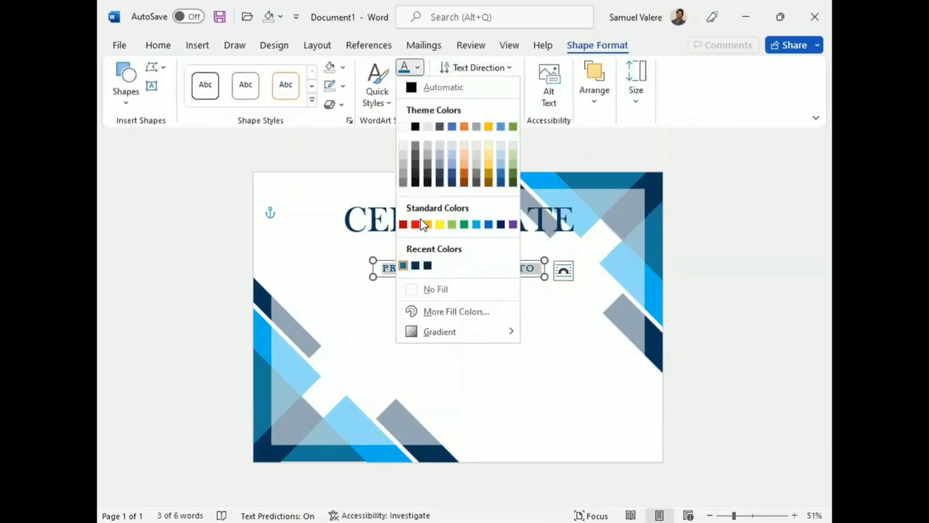
click(415, 267)
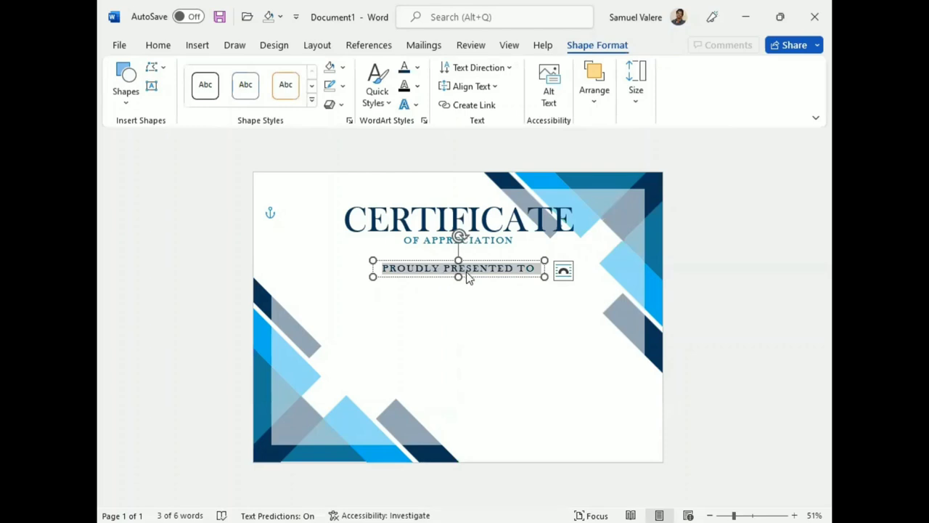
click(466, 279)
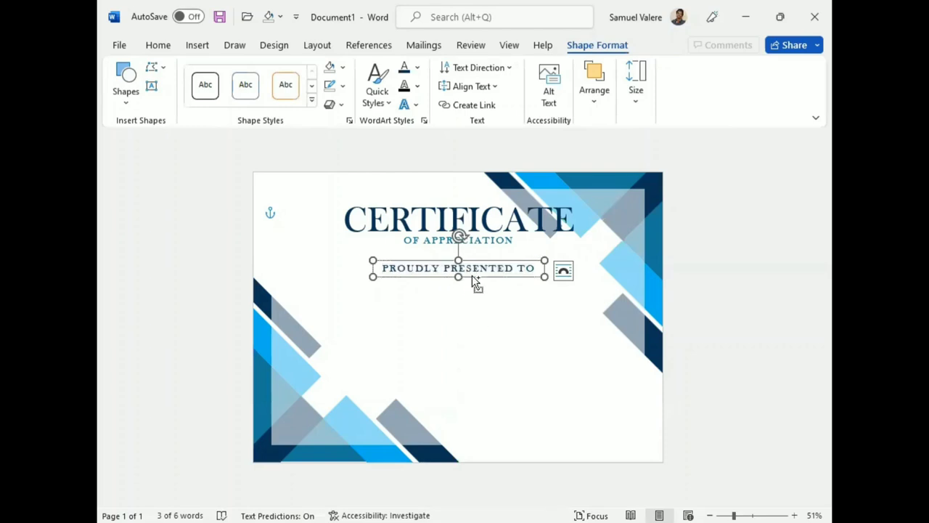
- Copy the text box below PROUDLY PRESENTED TO and replace its text with the recipient's full name
ctrl+drag(471, 275, 453, 299)
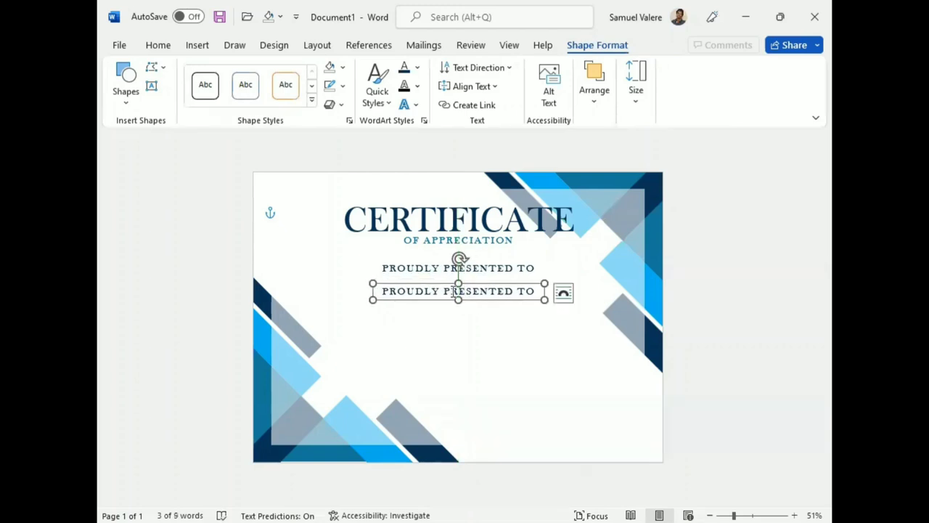
triple_click(456, 296)
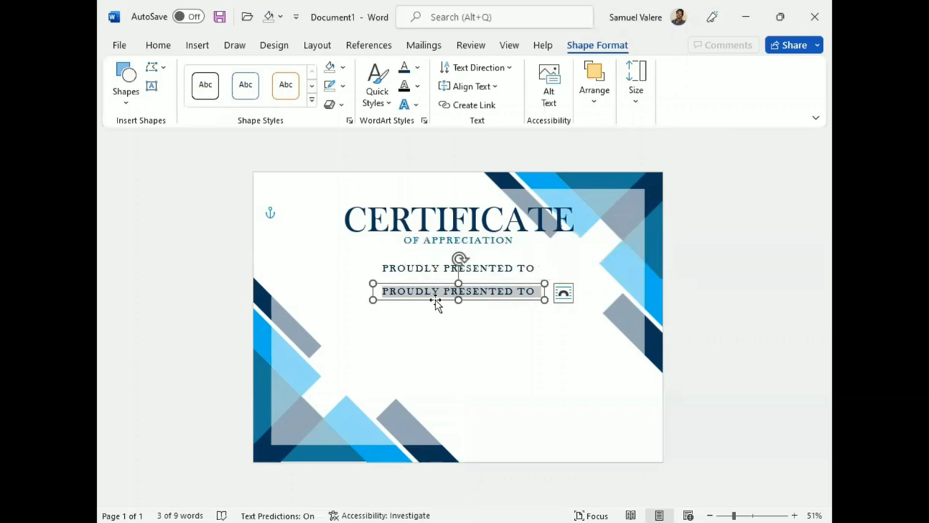
key(BackSpace)
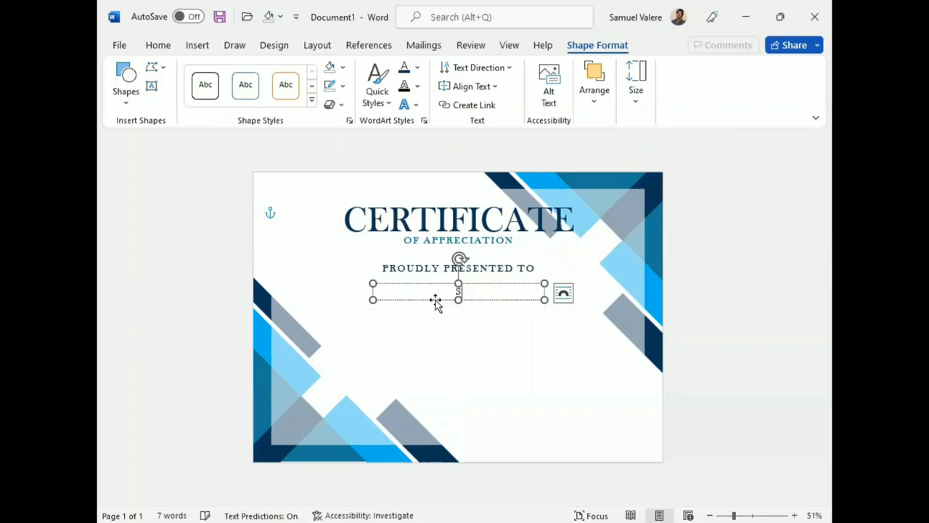
text(Samule)
key(BackSpace)
key(BackSpace)
text(l Valer)
text(e)
- Try Edwardian Script on the recipient's name, enlarge it, then switch its font to Vivaldi
triple_click(476, 291)
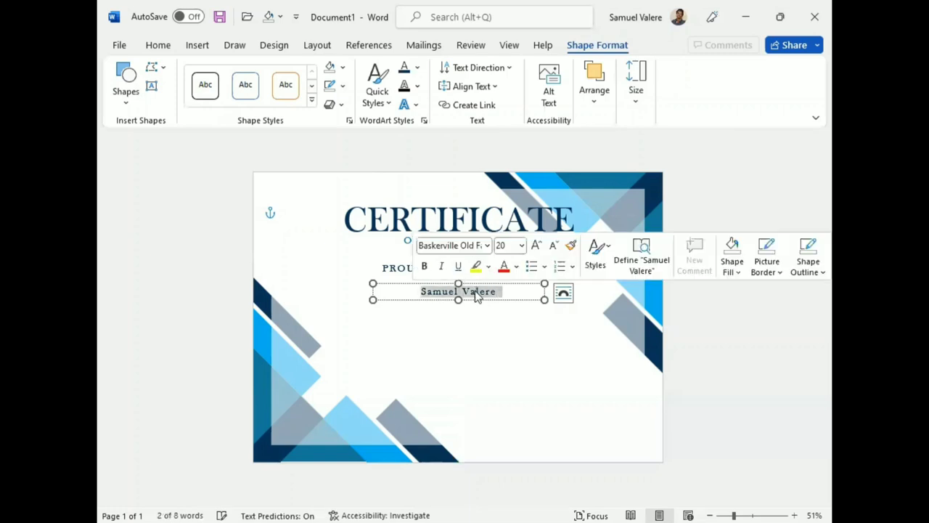
click(460, 245)
text(Edwardian Script)
key(Return)
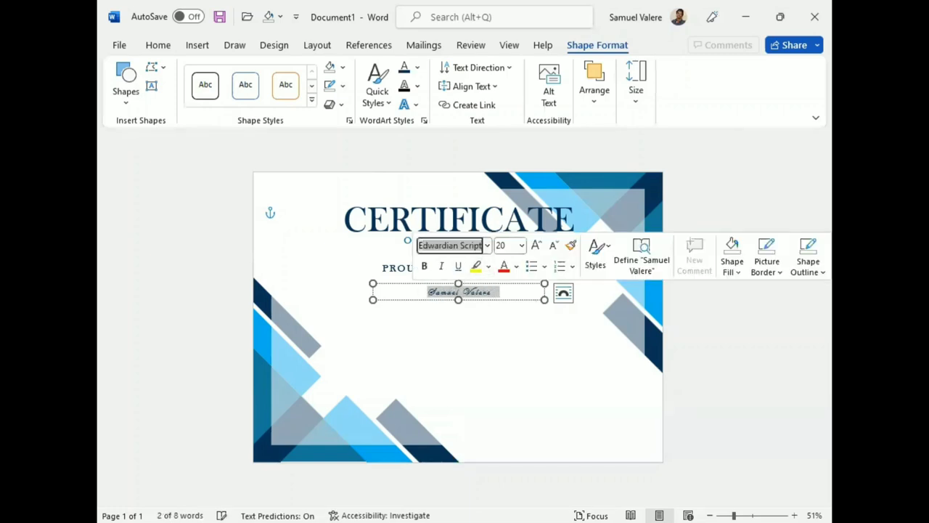
click(159, 47)
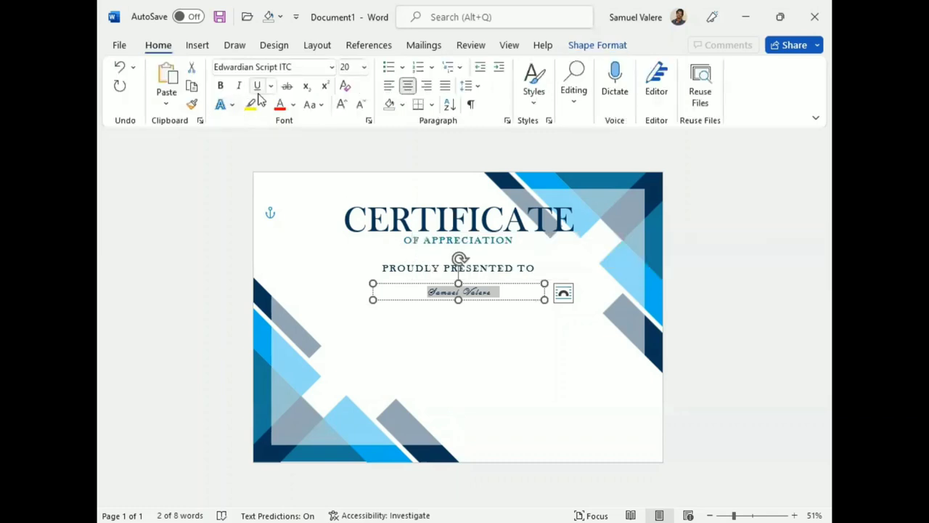
click(341, 103)
click(341, 104)
click(341, 104)
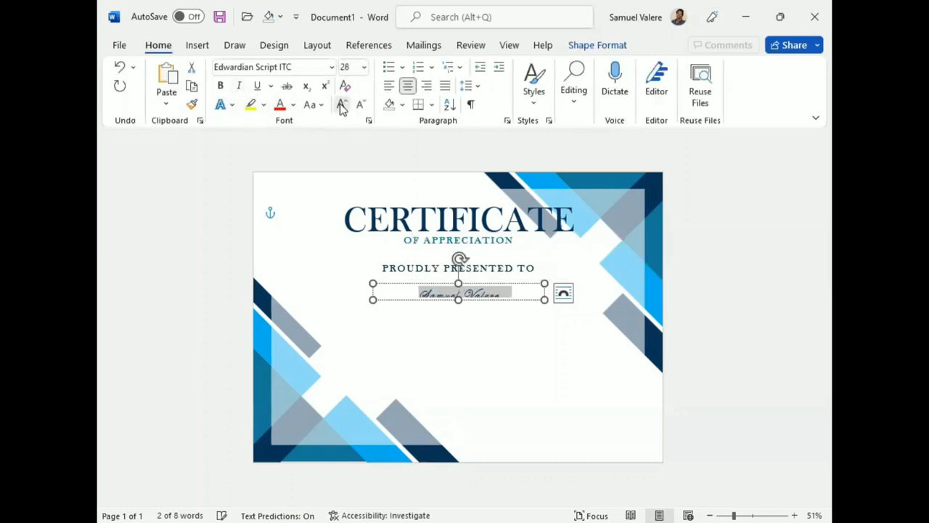
click(341, 103)
click(341, 104)
click(341, 104)
click(342, 104)
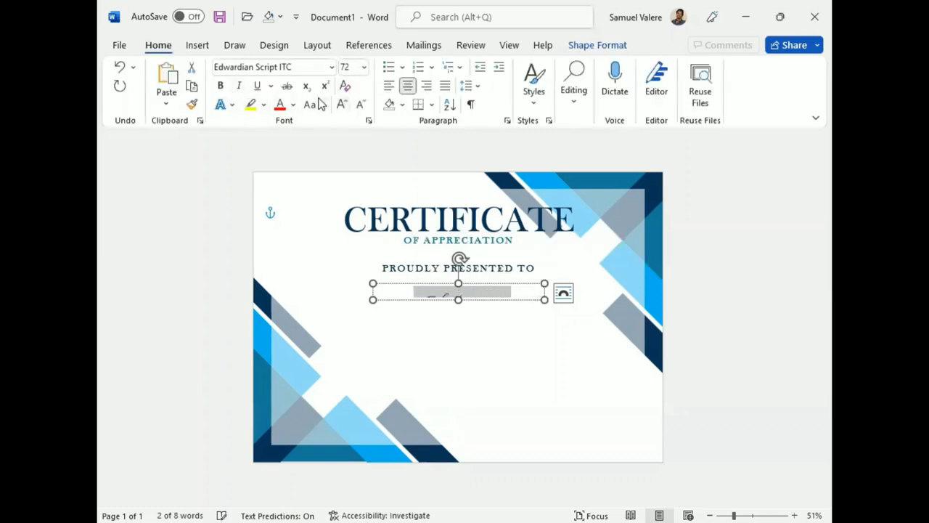
click(301, 66)
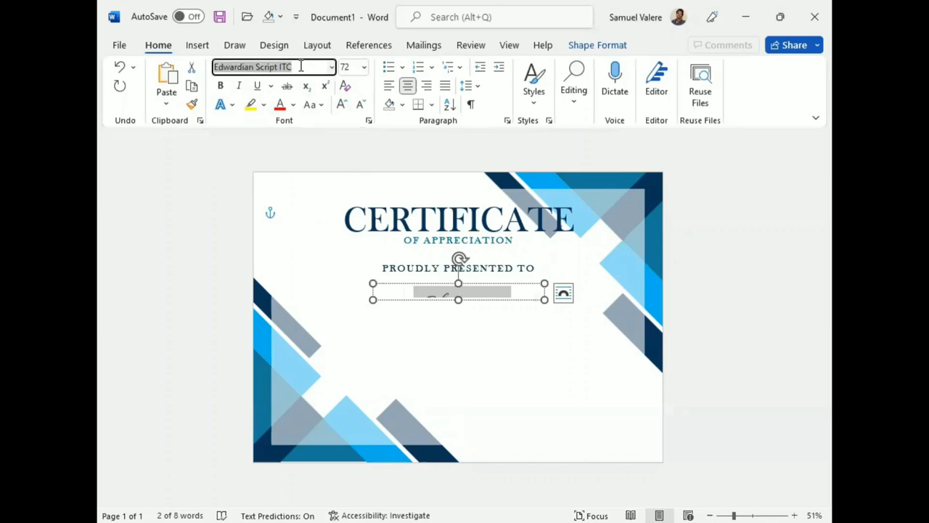
text(Vivaldi)
key(Return)
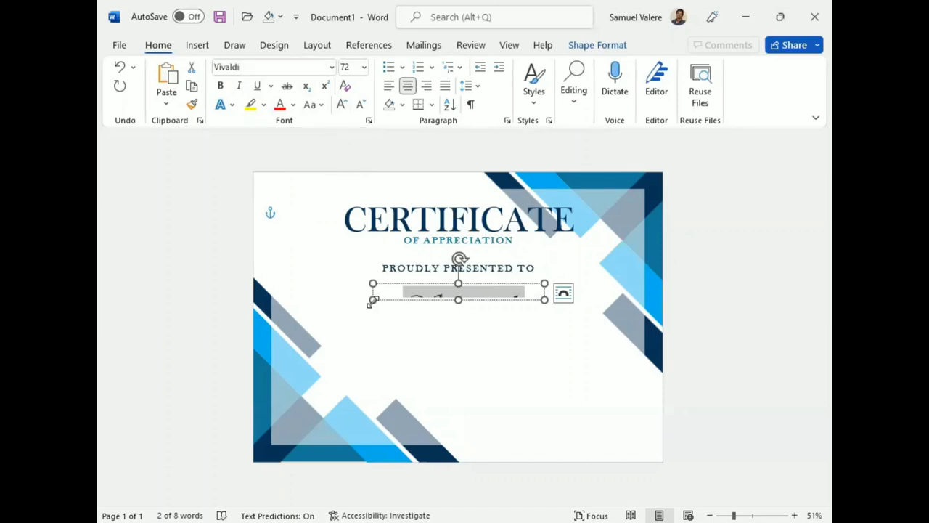
- Raise the name to 80 pt, then resize and centre its box so the full name shows
drag(372, 300, 312, 321)
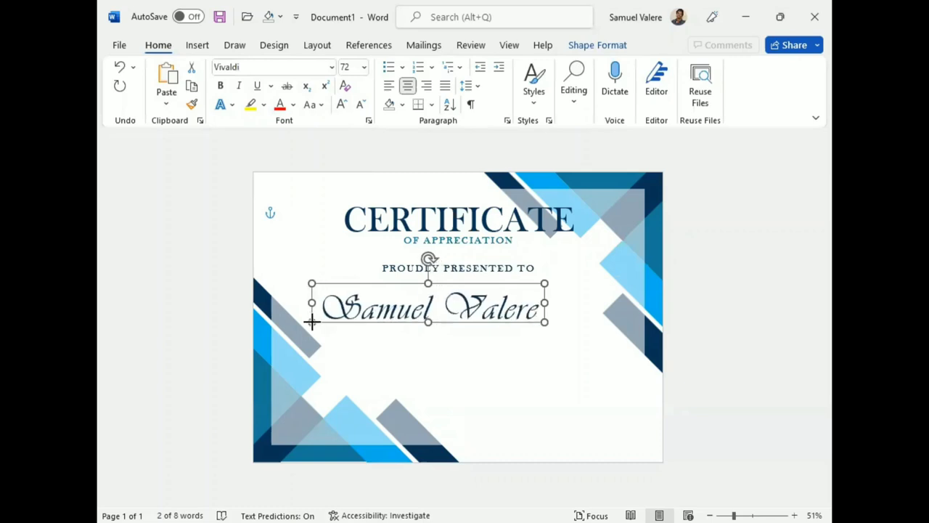
drag(545, 303, 560, 303)
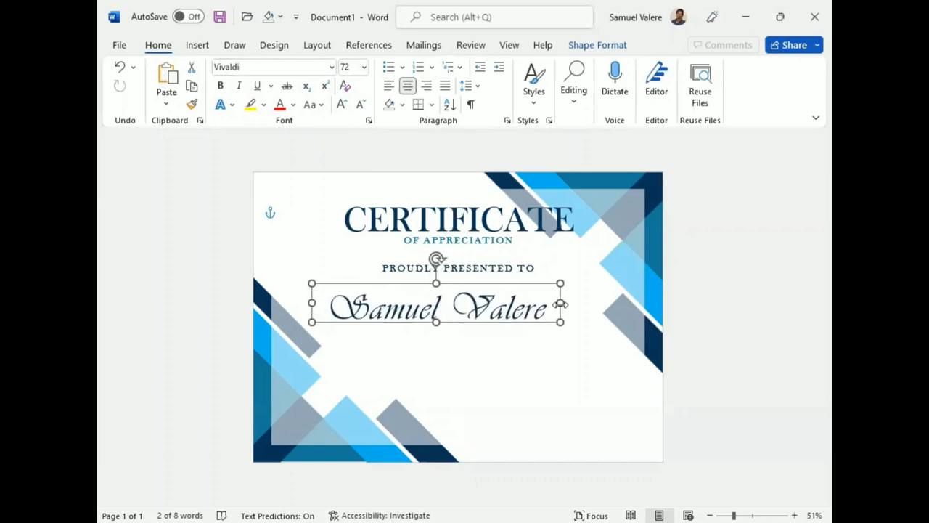
drag(497, 285, 519, 278)
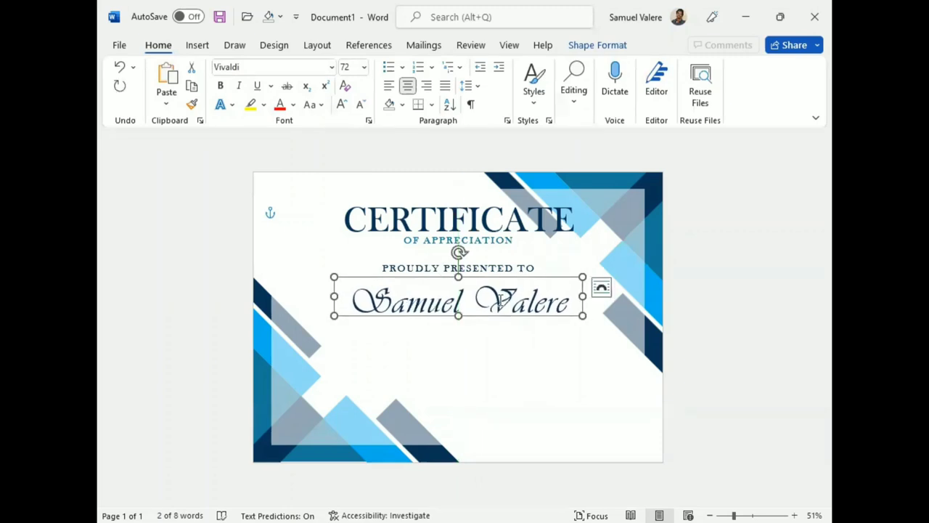
drag(458, 315, 459, 318)
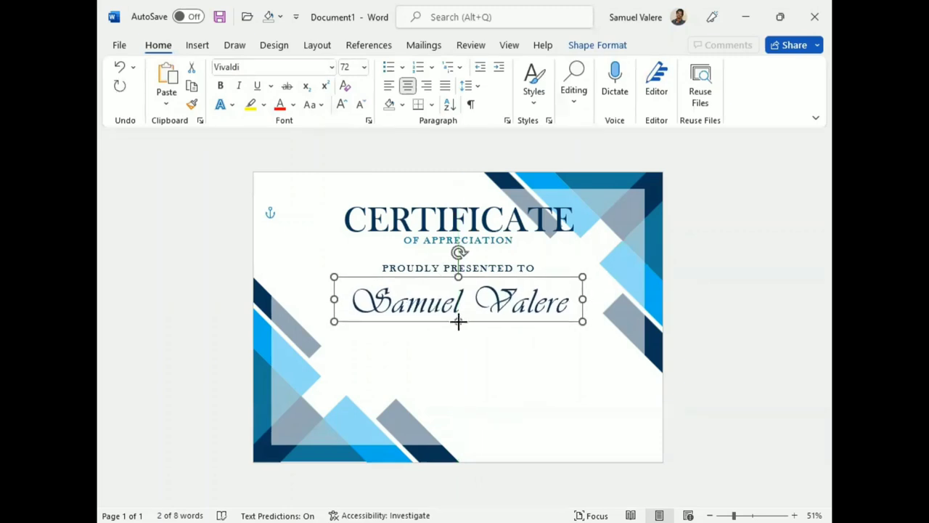
triple_click(493, 302)
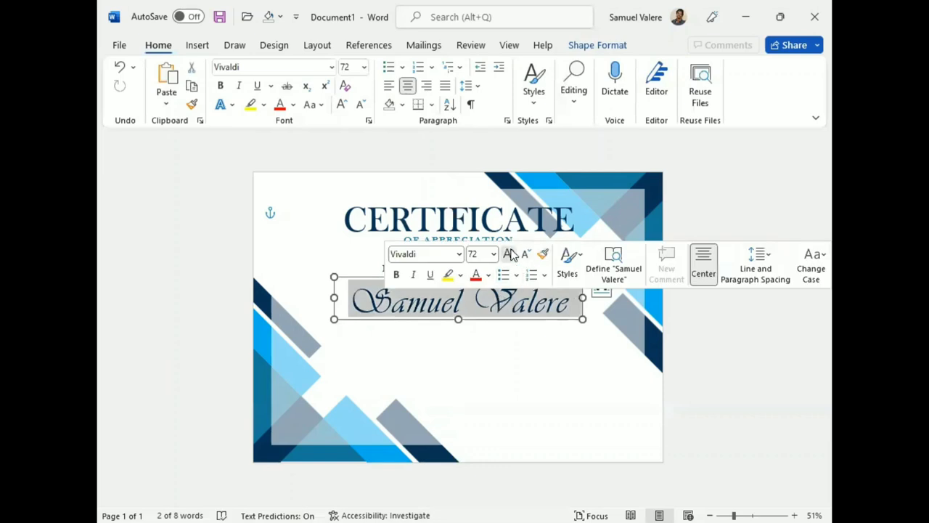
click(510, 253)
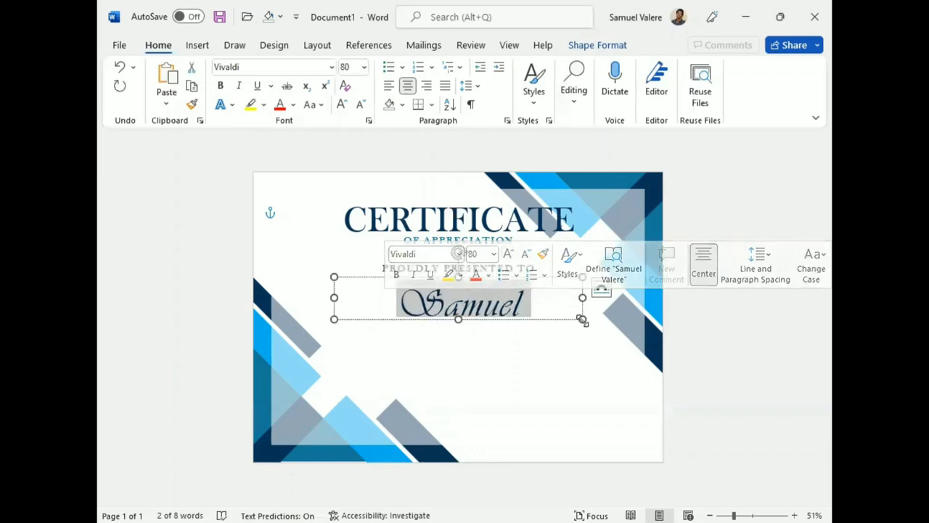
drag(582, 319, 596, 320)
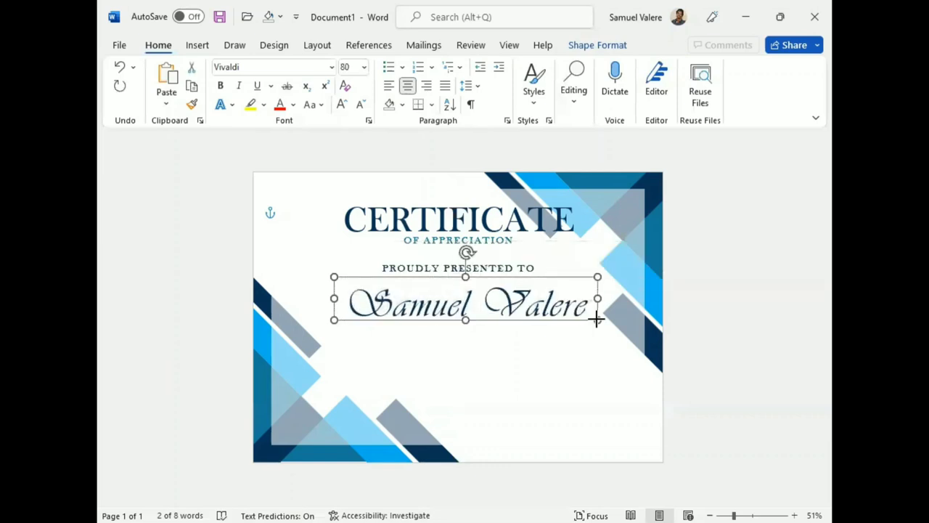
mouse_move(485, 281)
mouse_down()
mouse_move(478, 289)
mouse_move(481, 282)
mouse_up()
click(479, 274)
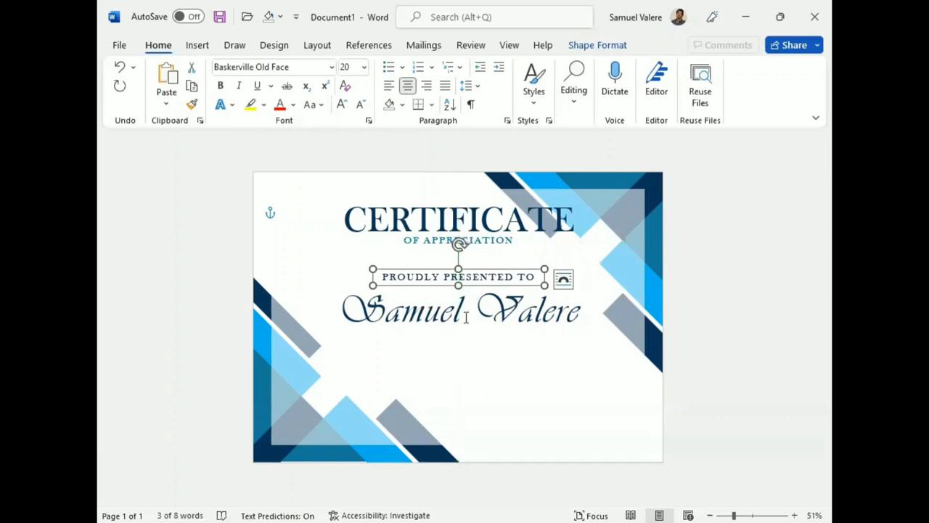
- Duplicate the PROUDLY PRESENTED TO box below the name, paste in the appreciation paragraph, and widen the box
ctrl+drag(468, 284, 469, 348)
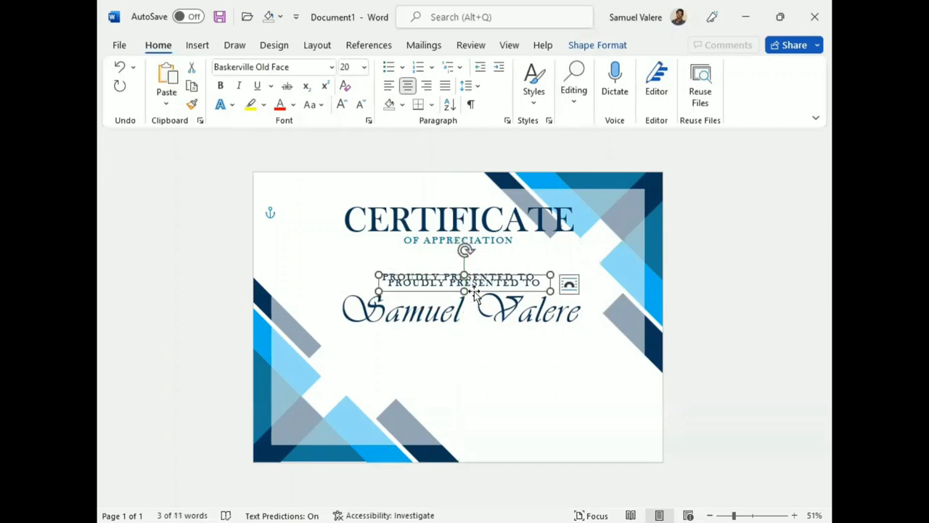
triple_click(468, 339)
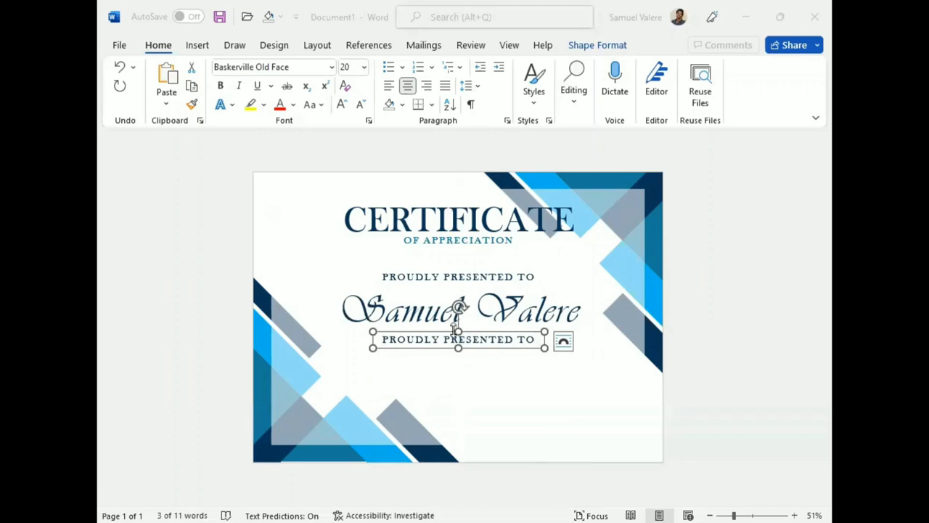
key(ctrl+v)
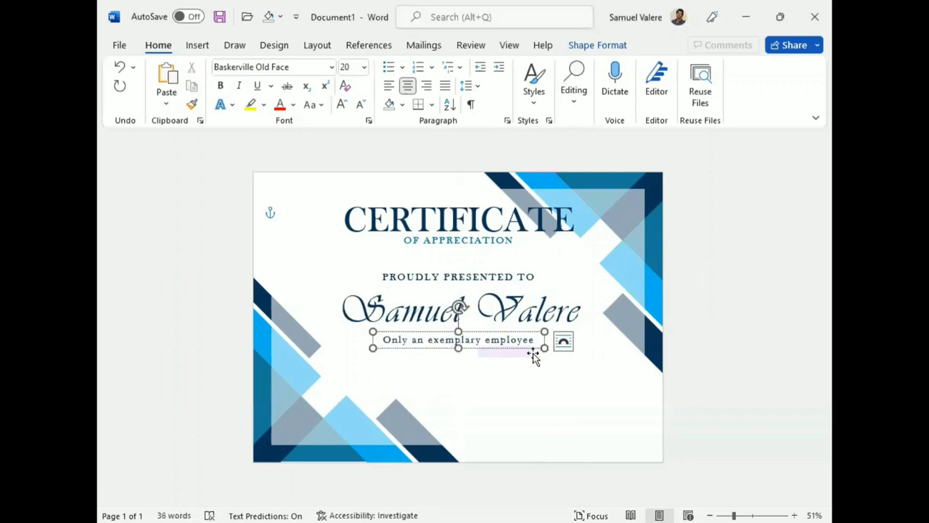
drag(547, 349, 575, 399)
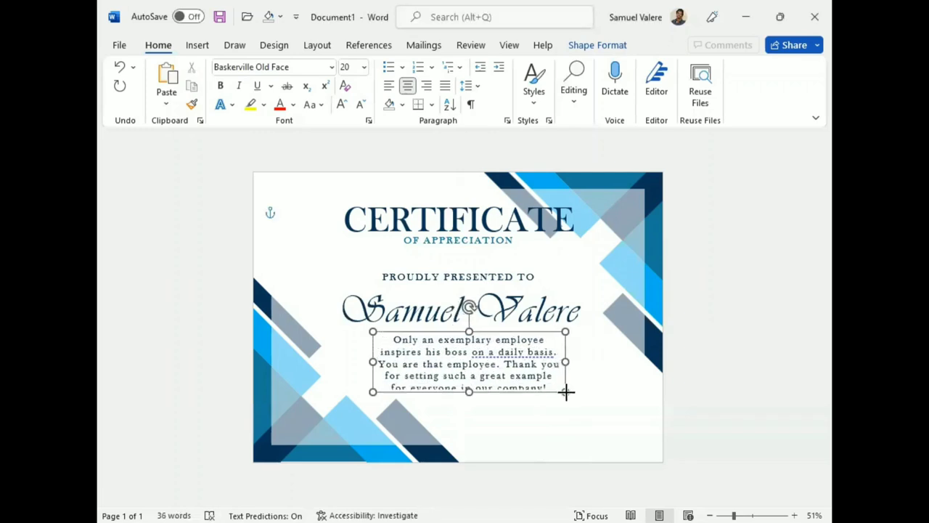
drag(575, 365, 636, 365)
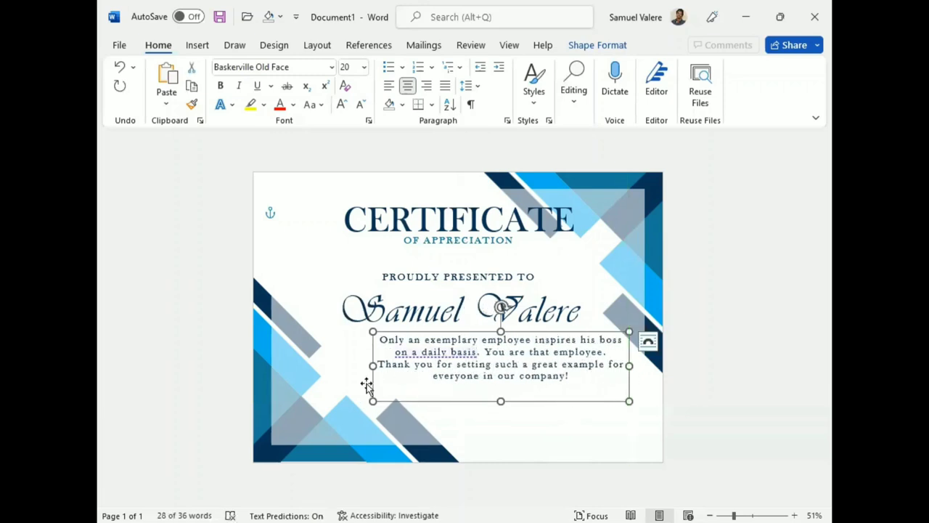
drag(372, 365, 348, 365)
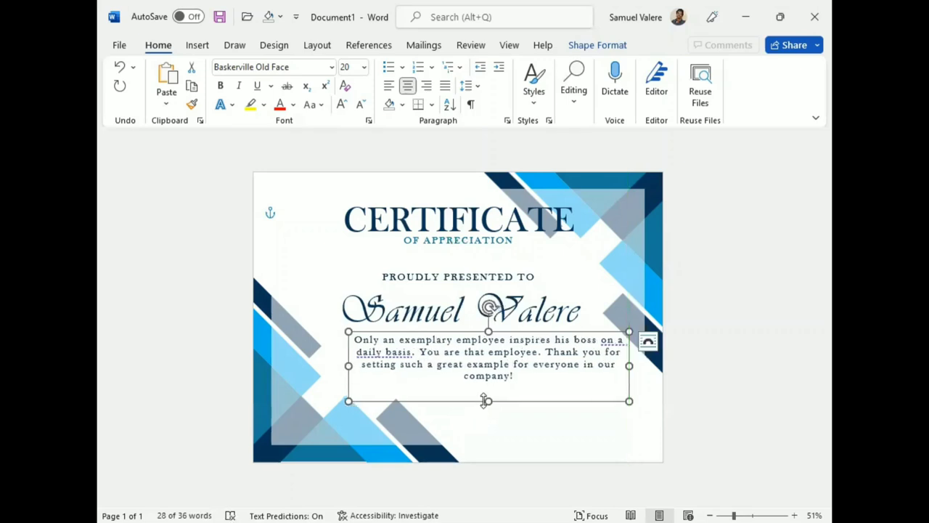
drag(494, 400, 485, 384)
click(393, 351)
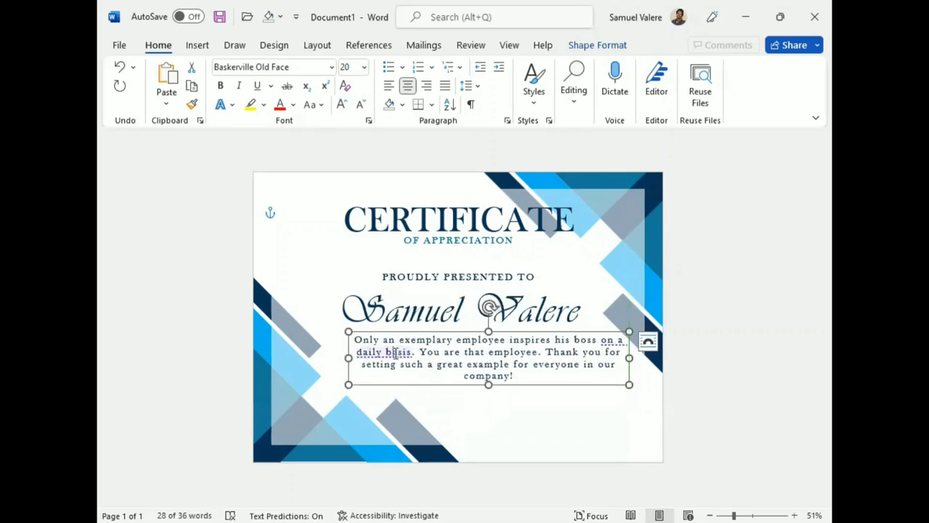
- Raise the paragraph text to 22 pt, then resize its box and centre it on the page
triple_click(477, 353)
click(561, 304)
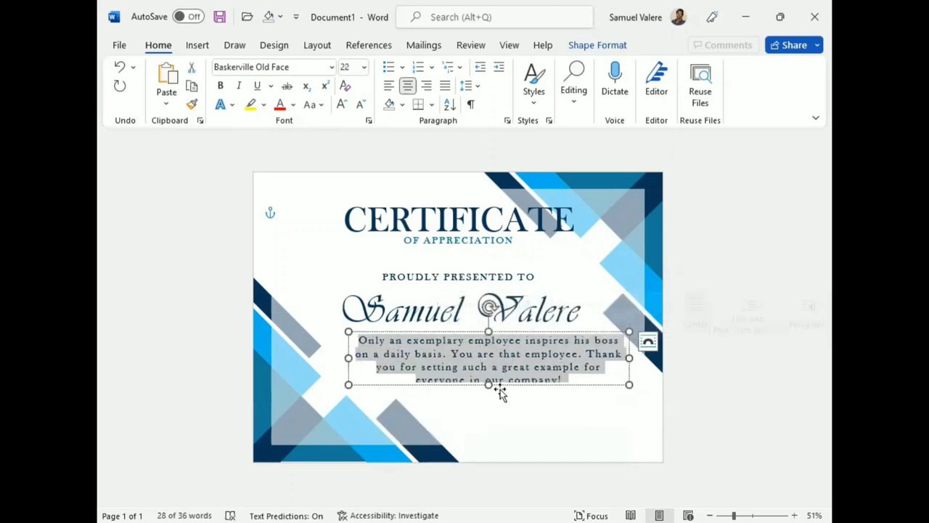
drag(486, 390, 488, 398)
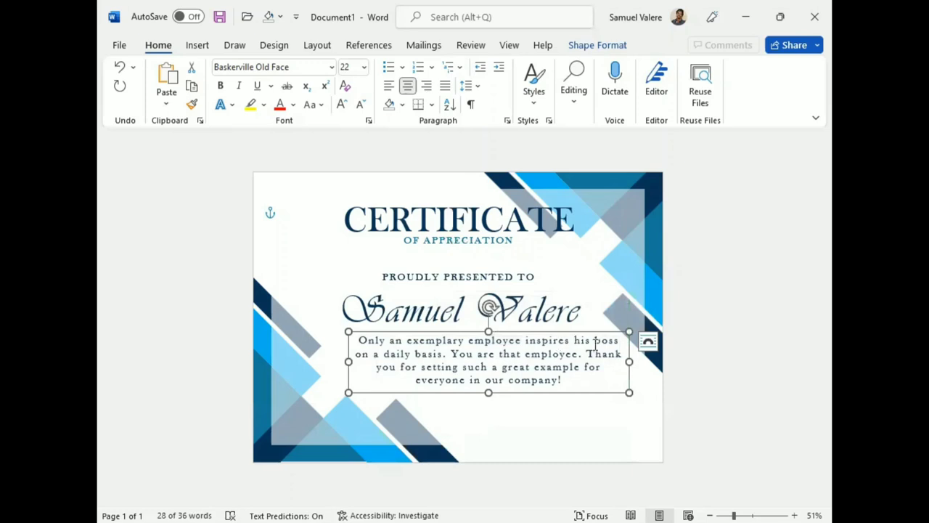
drag(628, 360, 644, 361)
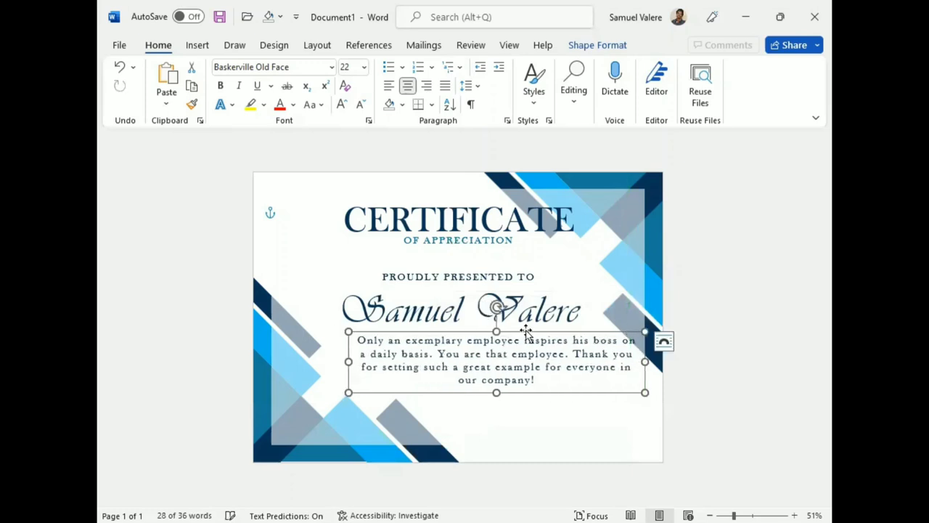
drag(520, 332, 479, 331)
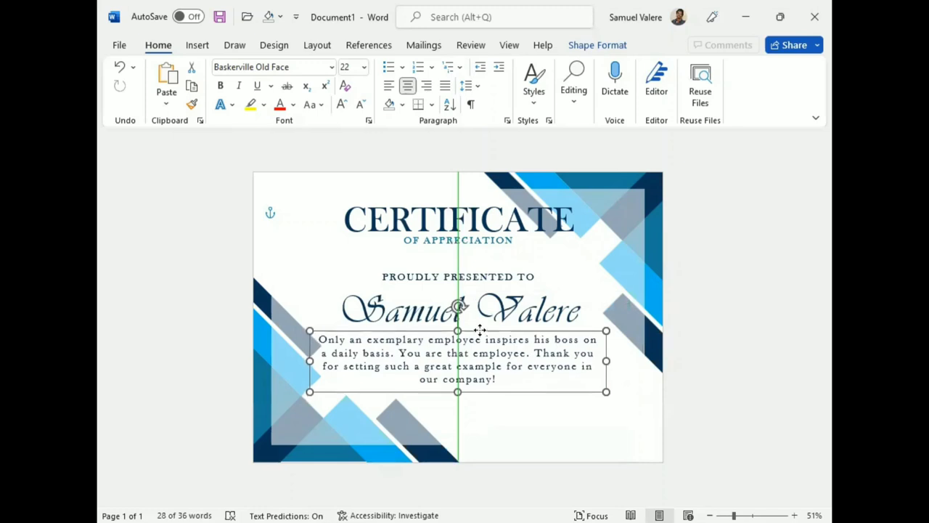
drag(479, 331, 479, 329)
- Colour the appreciation paragraph text Turquoise with Text Fill
triple_click(478, 351)
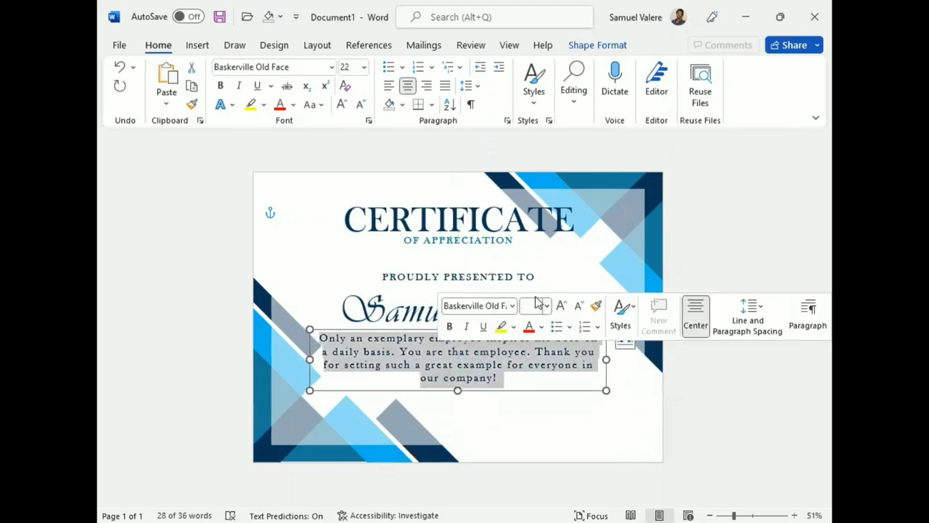
click(595, 45)
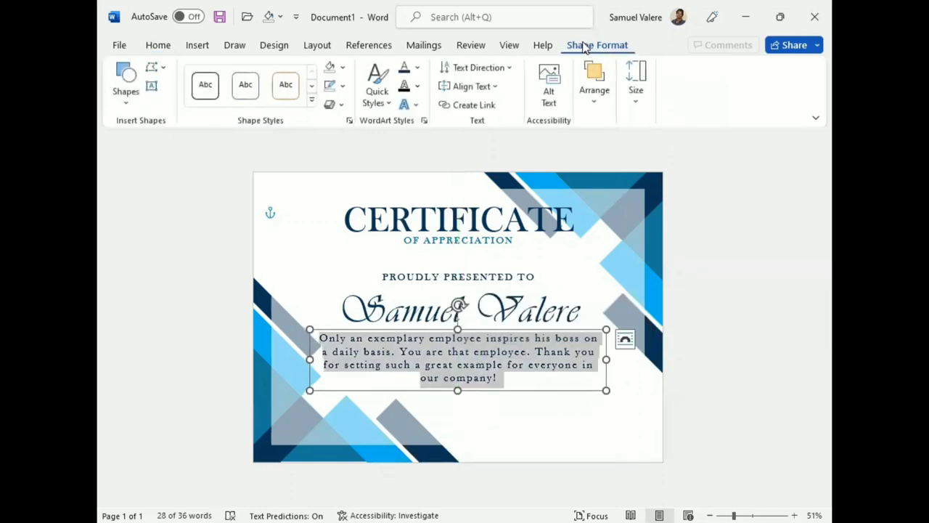
click(418, 68)
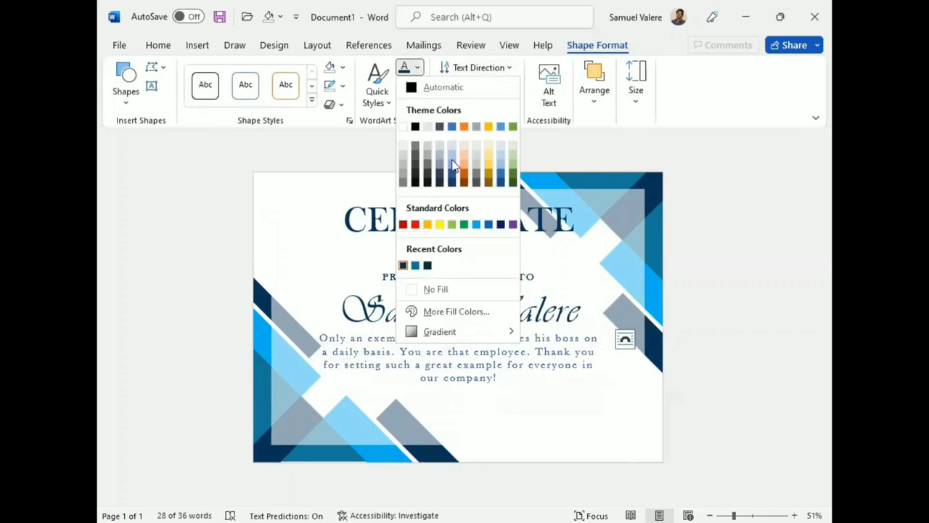
click(416, 265)
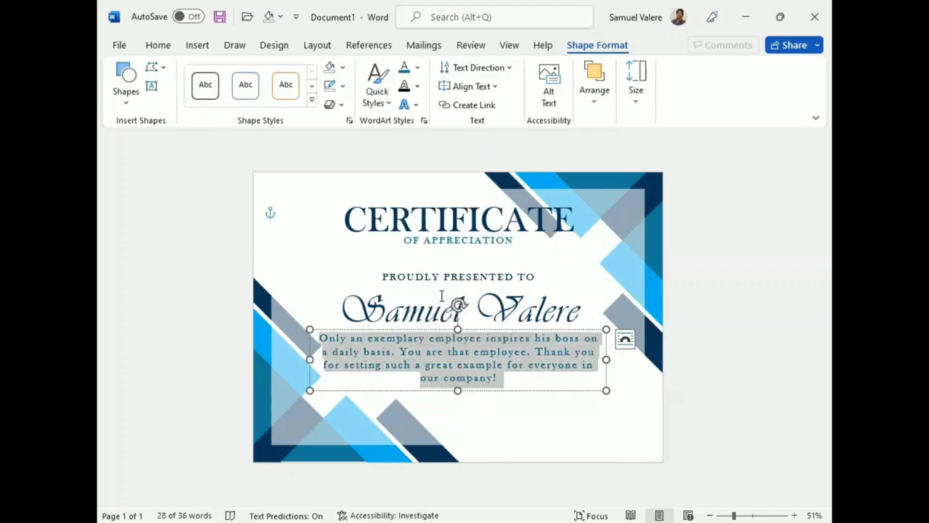
click(493, 431)
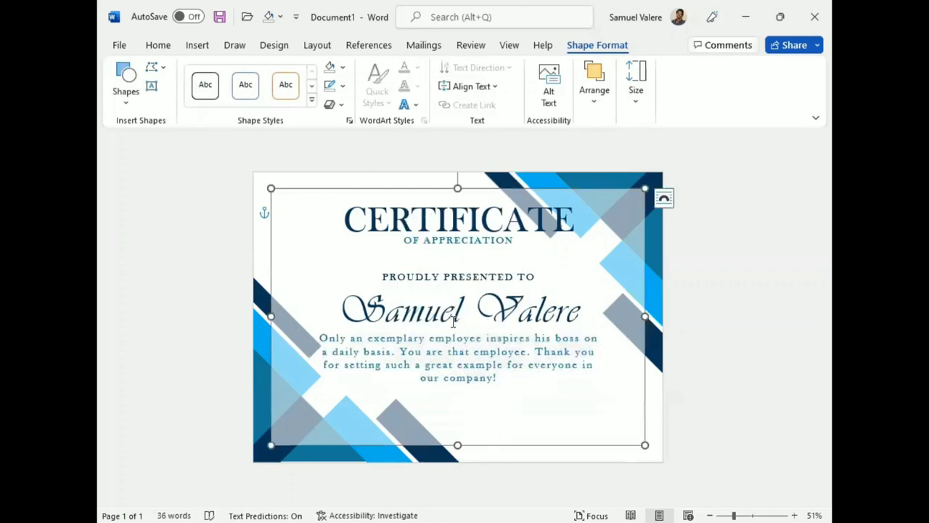
- Draw a straight signature line at the lower left and duplicate it to the lower right
click(126, 93)
click(120, 194)
drag(340, 417, 407, 417)
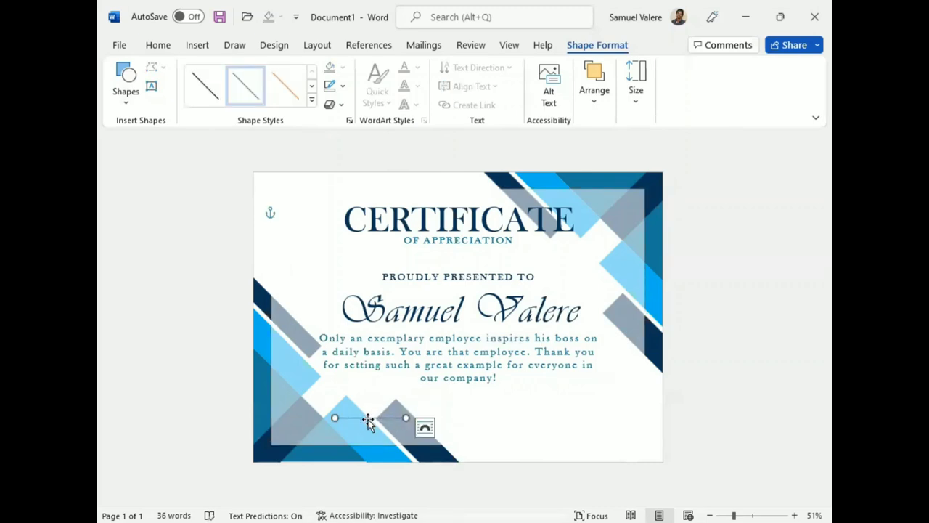
drag(367, 420, 388, 434)
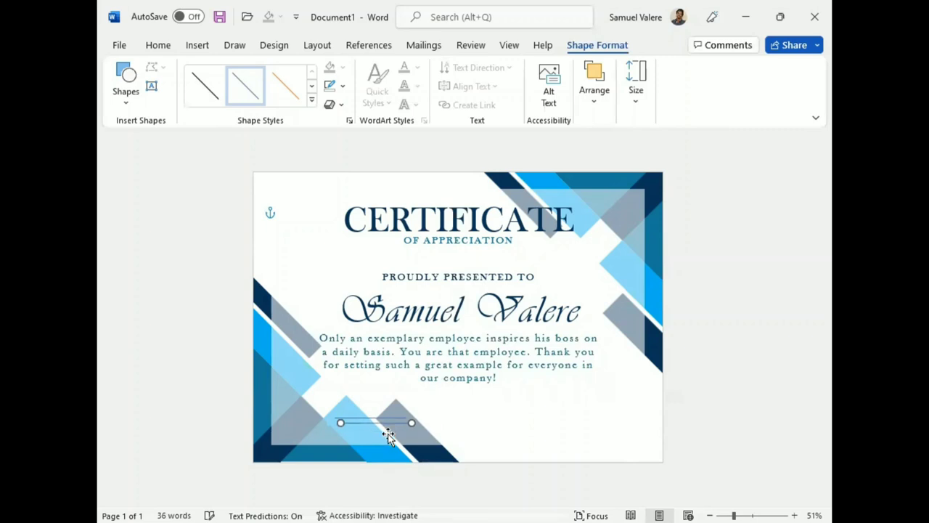
drag(388, 434, 466, 429)
key(Right)
key(Right)
key(Right)
key(Right)
key(Right)
key(Right)
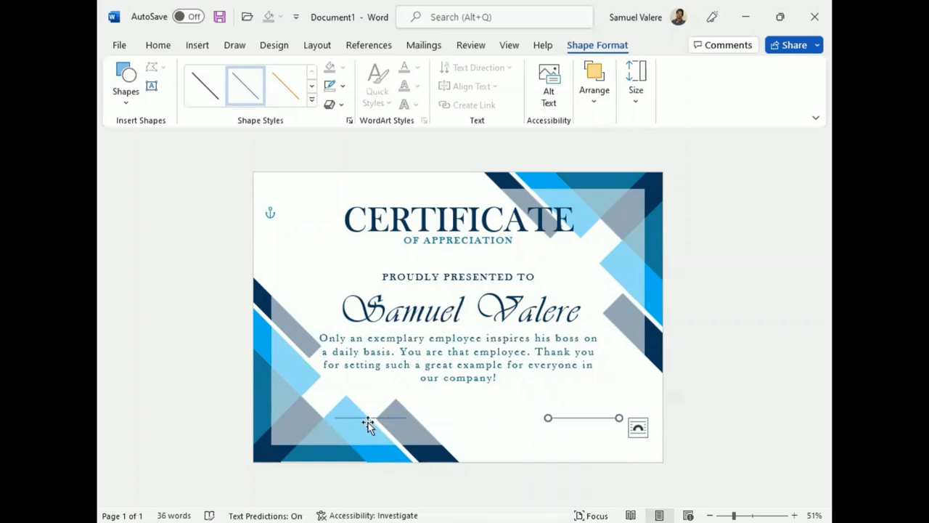
- Align both signature lines with the page centre and give them the first black line style
click(369, 419)
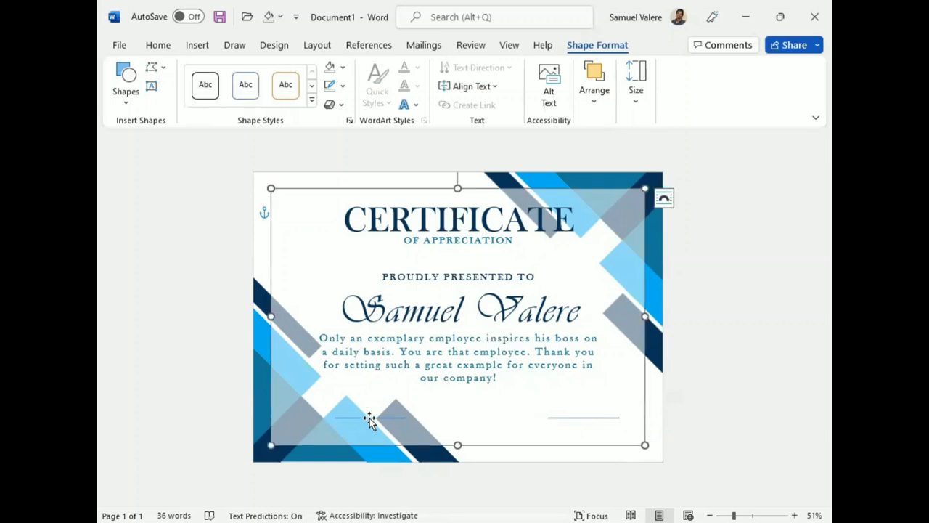
click(368, 420)
drag(363, 417, 357, 415)
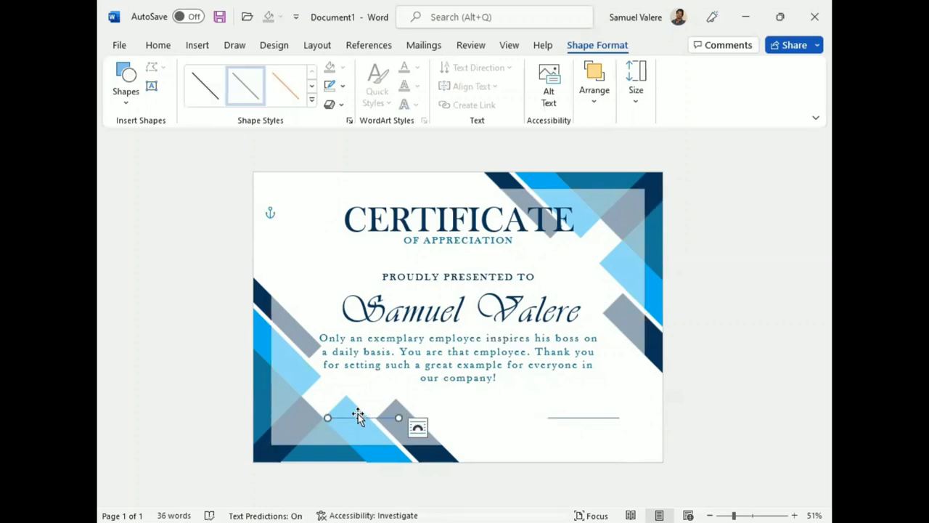
click(582, 419)
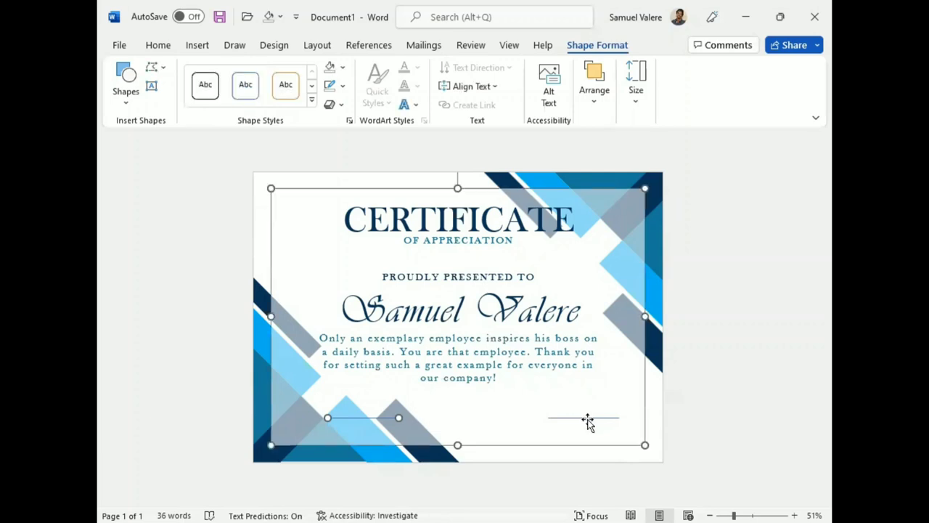
shift+click(589, 417)
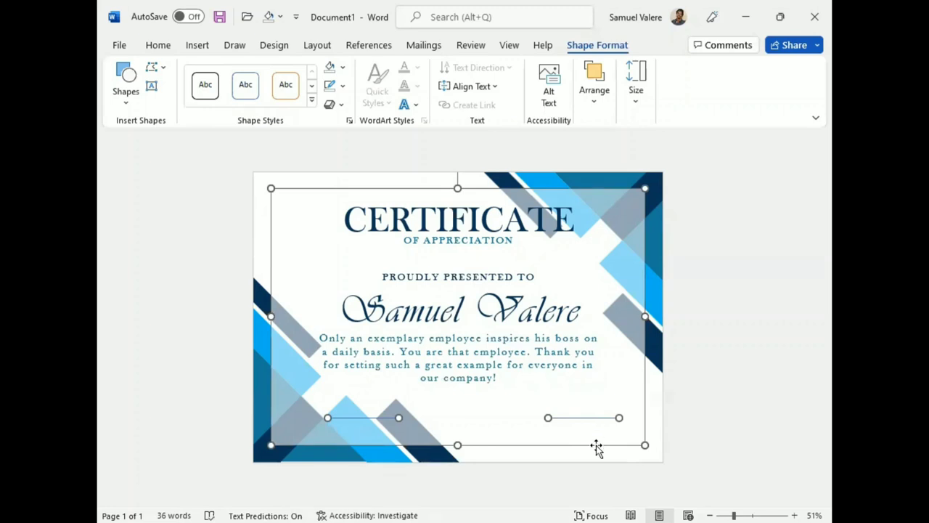
shift+click(596, 445)
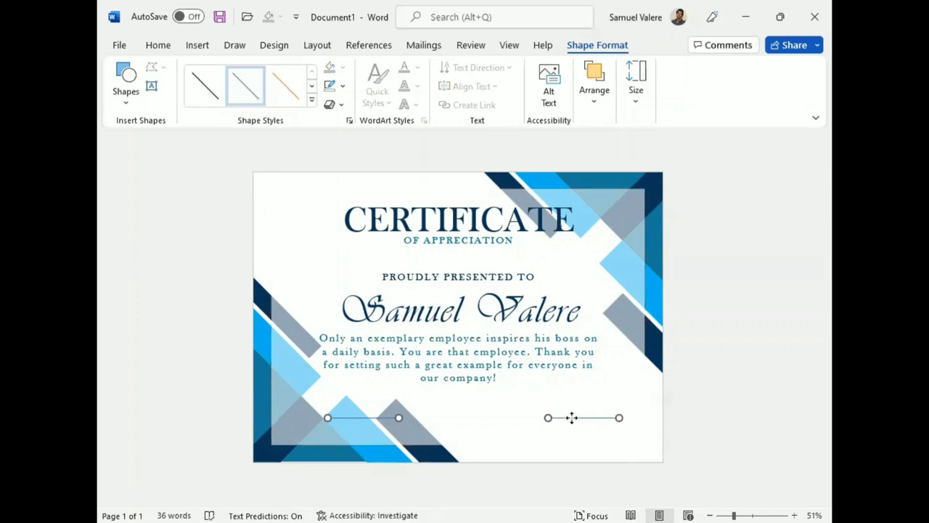
drag(558, 416, 550, 416)
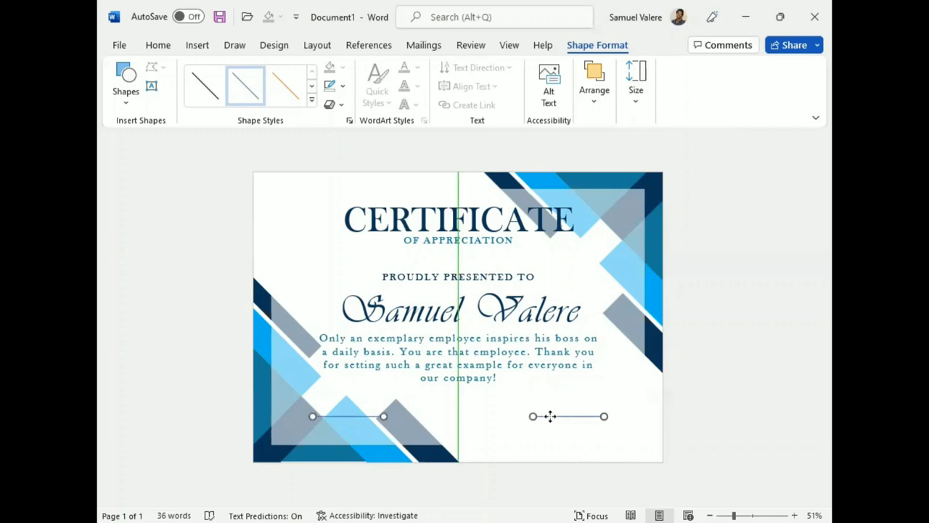
click(206, 89)
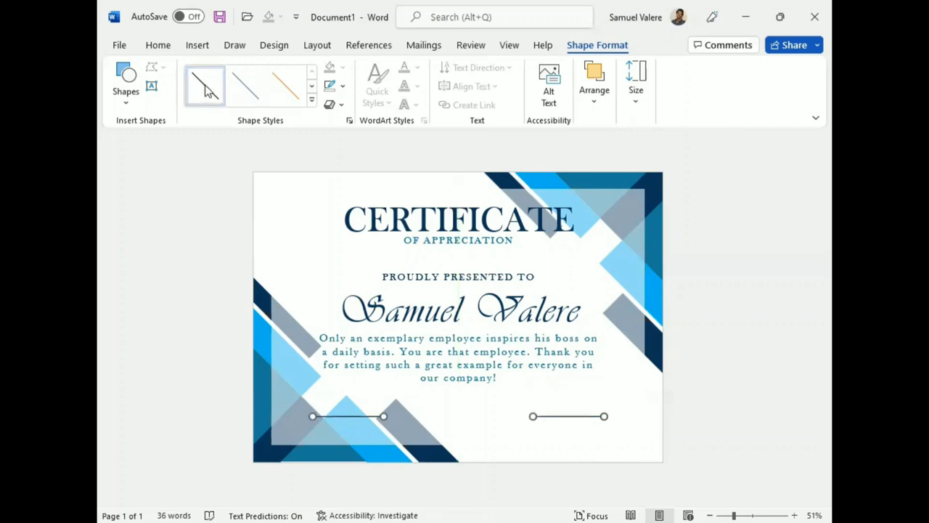
click(152, 87)
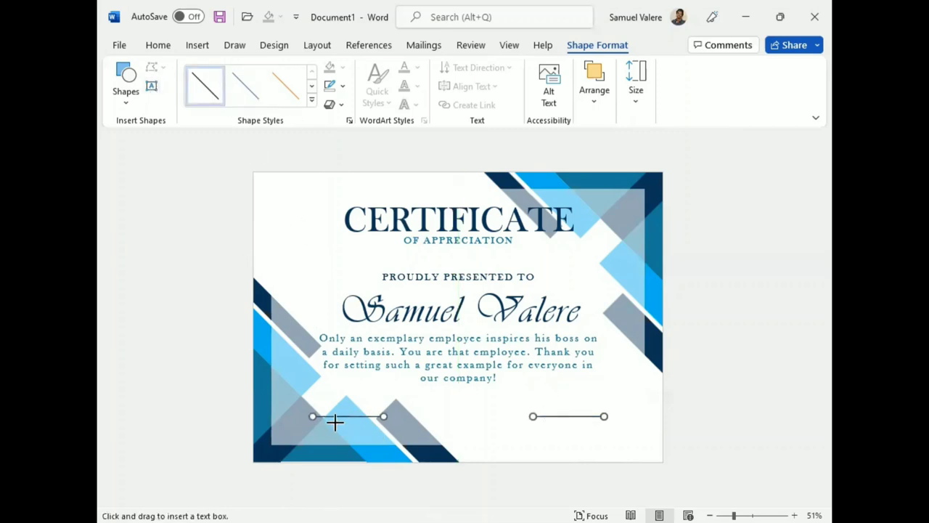
- Add a centred 14 pt Baskerville Old Face DATE label in uppercase over the left line
drag(334, 422, 351, 429)
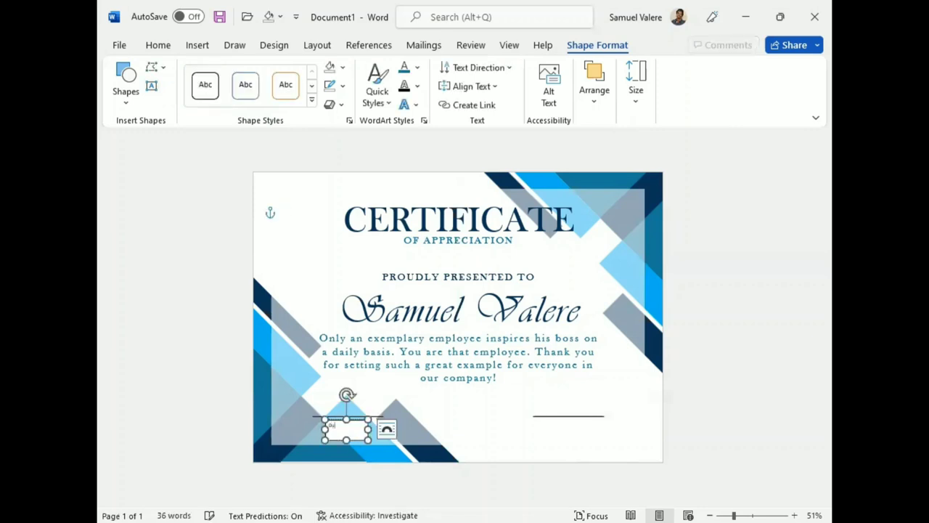
double_click(337, 429)
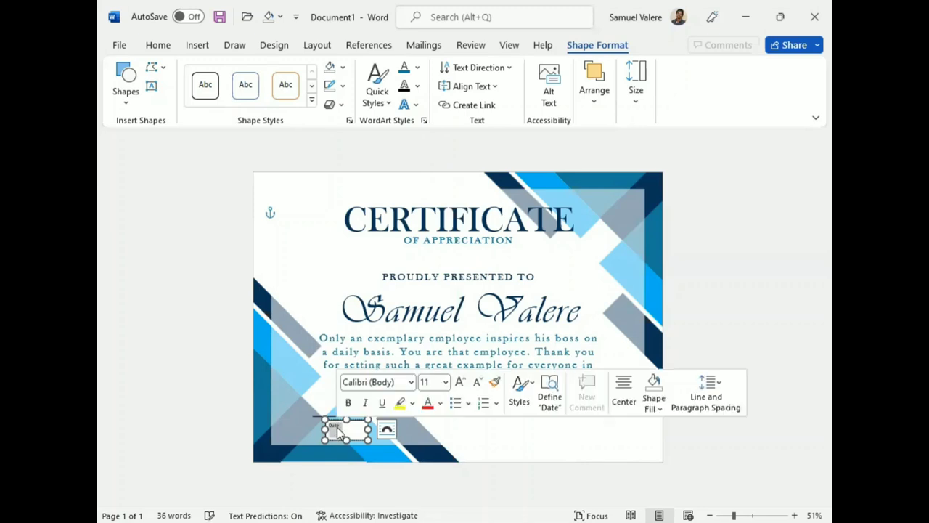
click(154, 45)
click(407, 86)
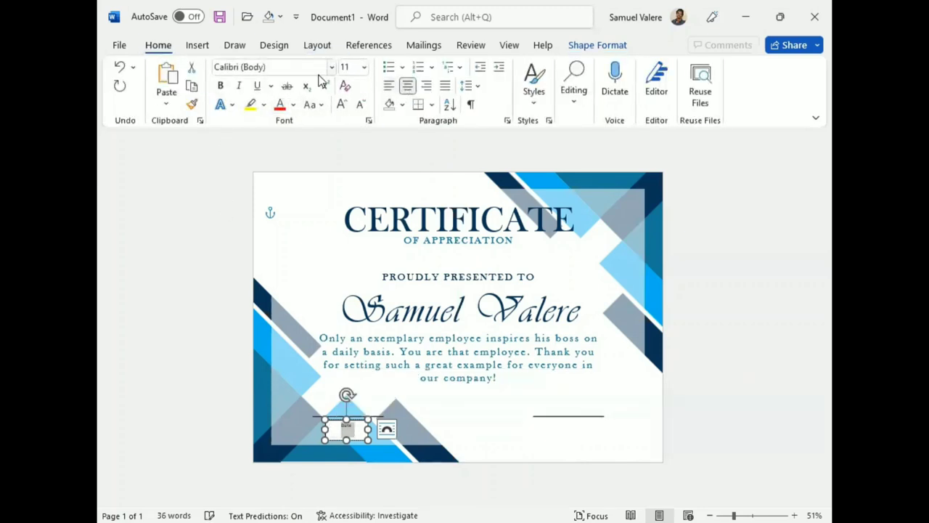
click(272, 67)
text(Baskerville Old Face)
key(Return)
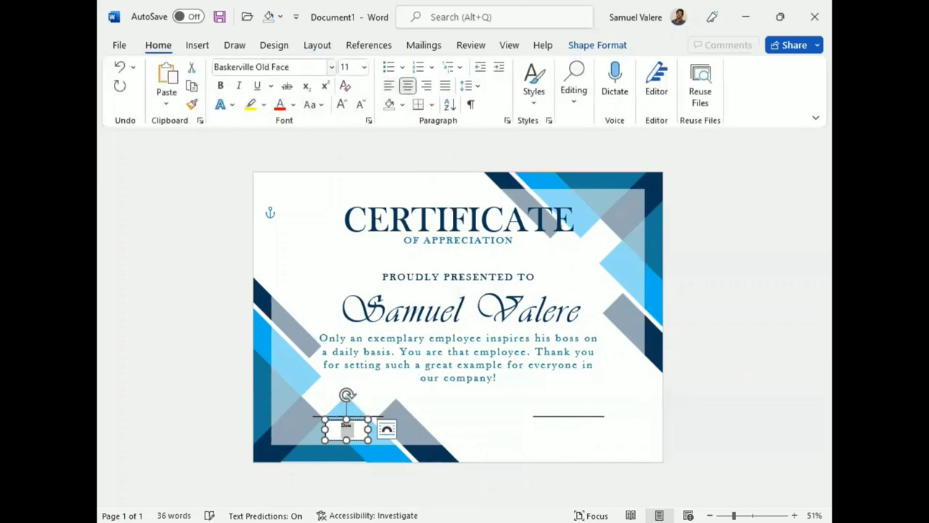
click(342, 105)
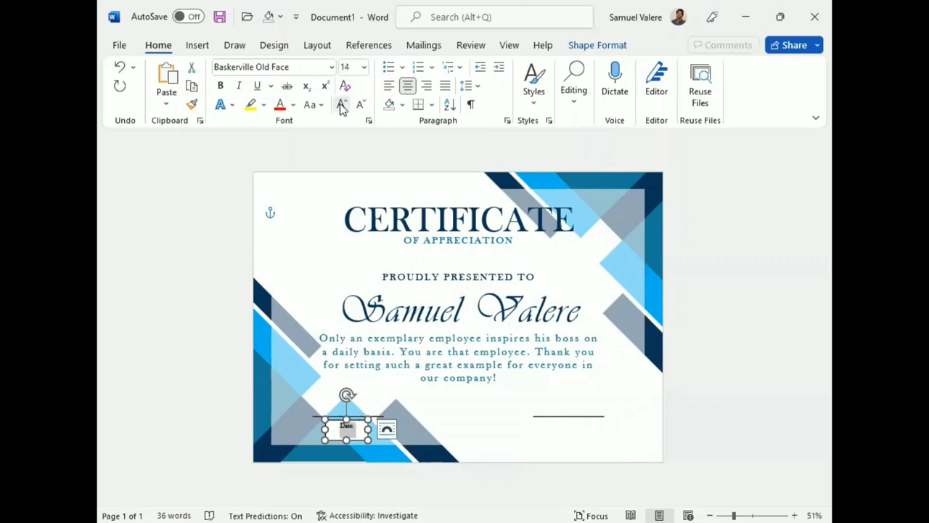
click(341, 105)
click(317, 104)
click(342, 166)
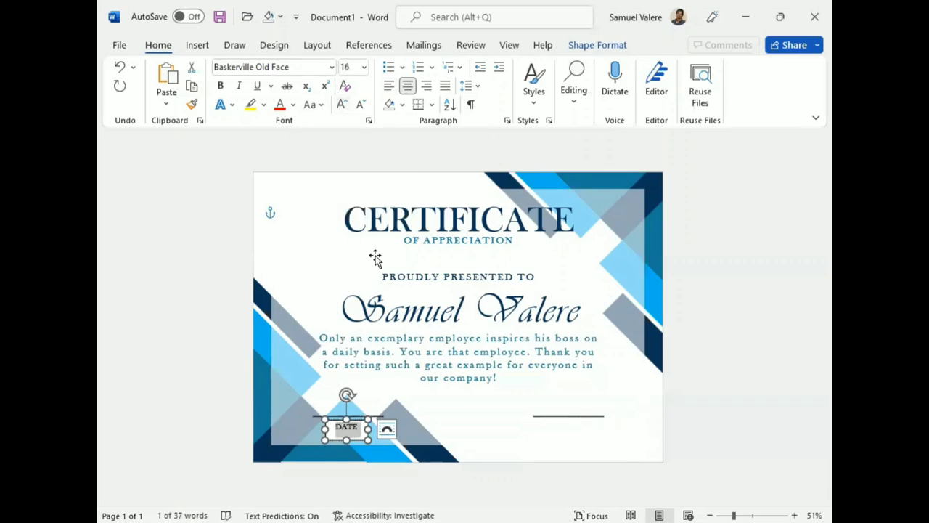
click(360, 104)
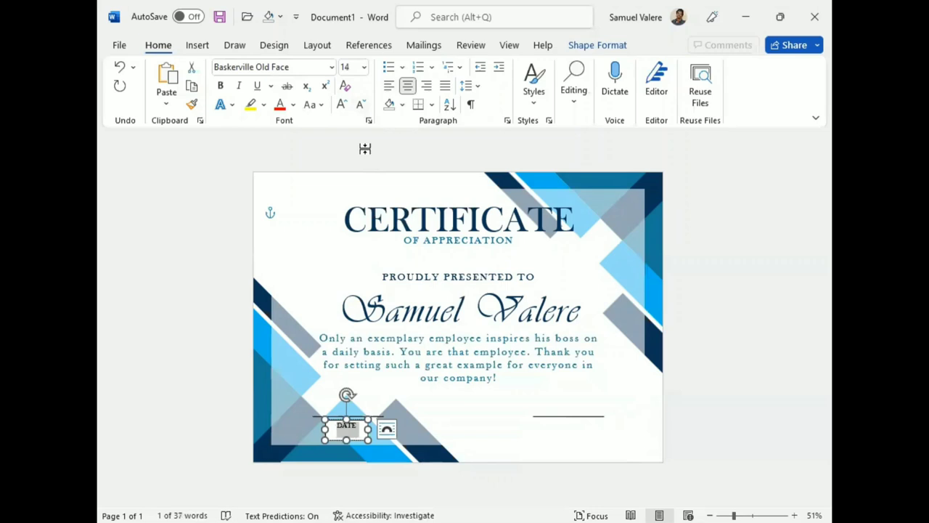
- Give the DATE box No Fill and No Outline, and nudge it up slightly
click(345, 442)
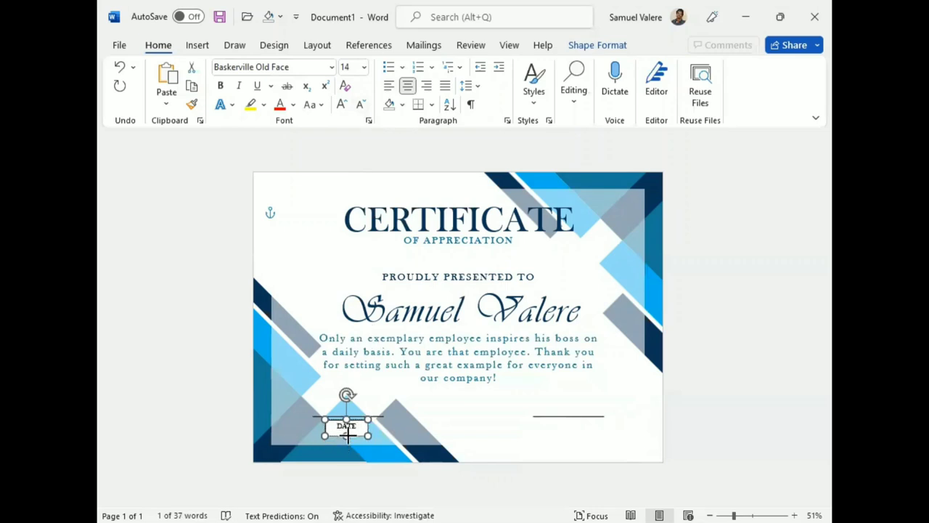
click(595, 45)
click(342, 67)
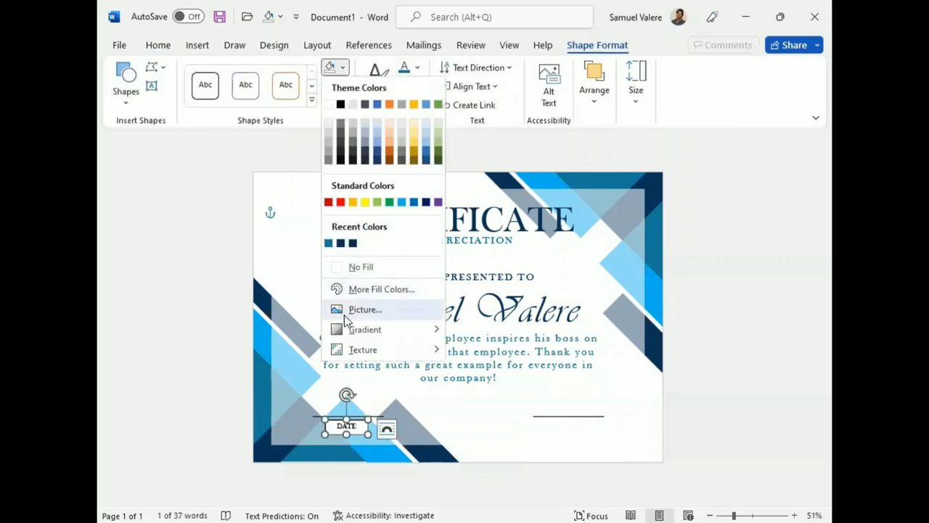
click(338, 266)
click(336, 85)
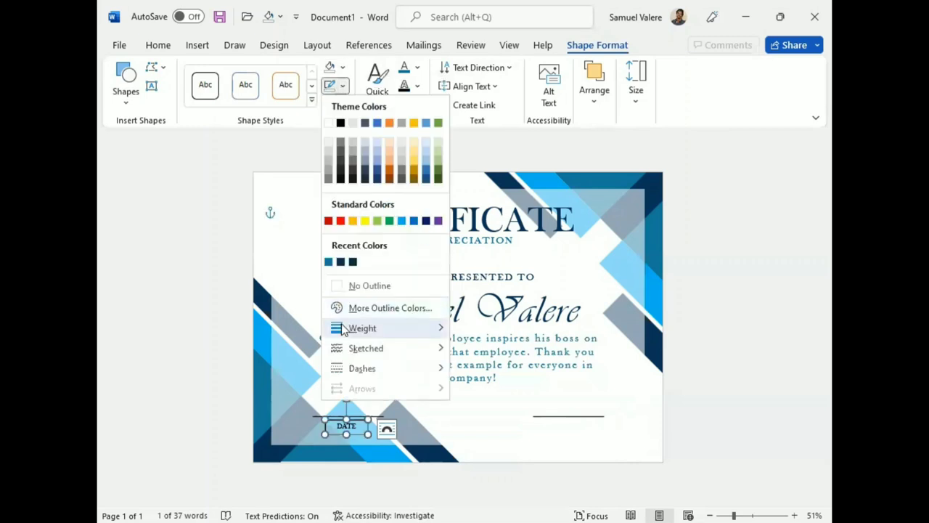
click(336, 284)
key(Up)
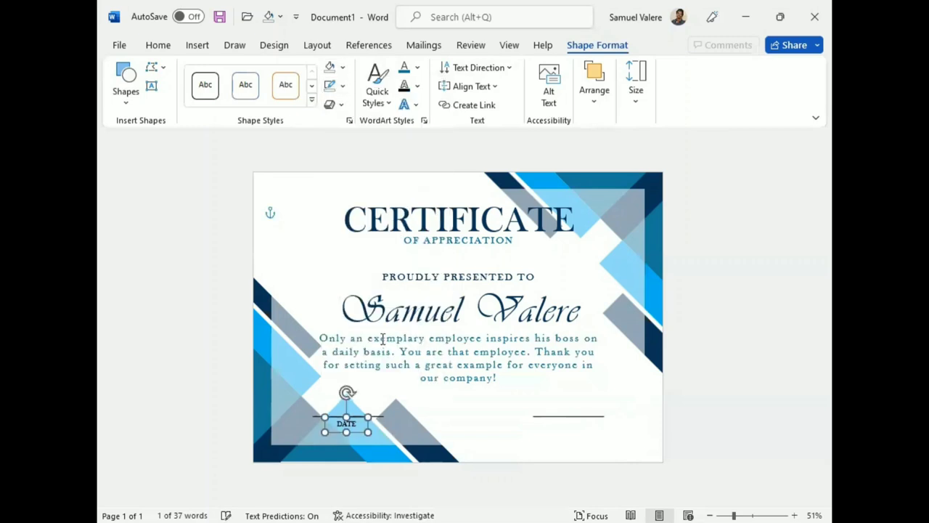
key(Up)
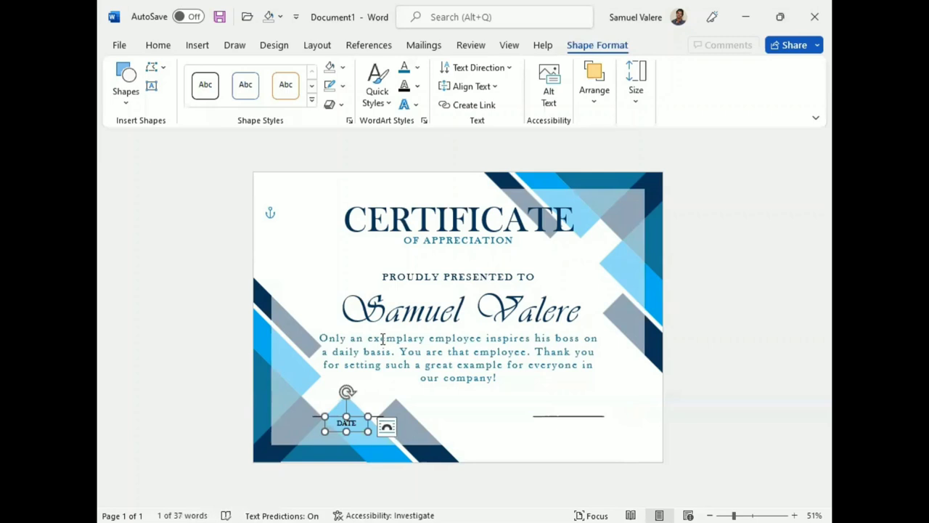
- Copy the DATE label and position the copy beneath the right signature line
key(ctrl+c)
key(ctrl+v)
key(Right)
key(Right)
key(Right)
key(Right)
key(Right)
key(Right)
key(Down)
key(Down)
key(Down)
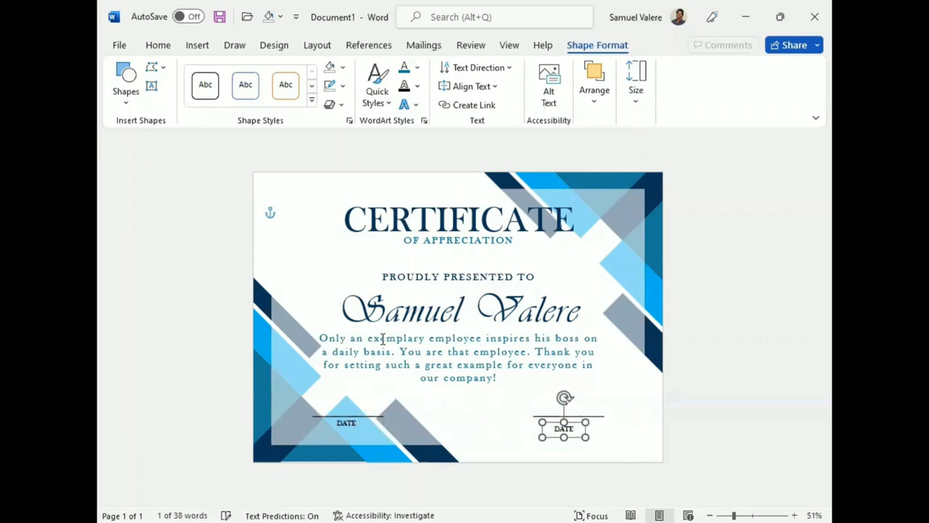
key(Right)
key(Up)
key(Up)
key(Up)
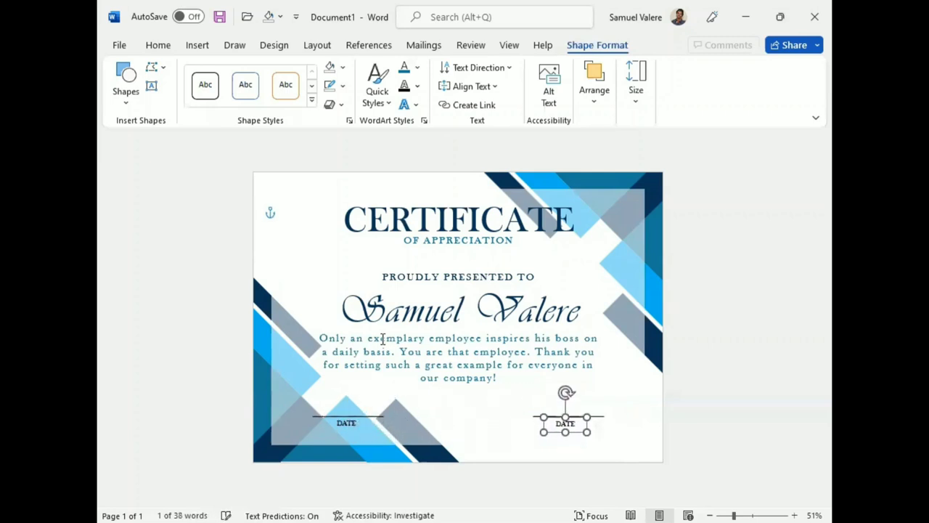
key(Right)
key(Right)
key(Right)
key(Right)
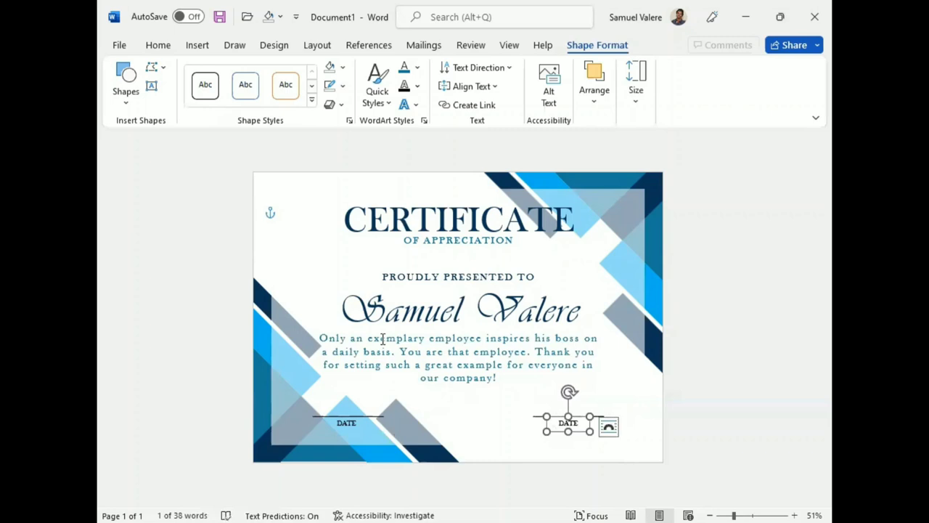
- Retype the right label as Signature, make it UPPERCASE, and widen and nudge its box to centre it
double_click(569, 426)
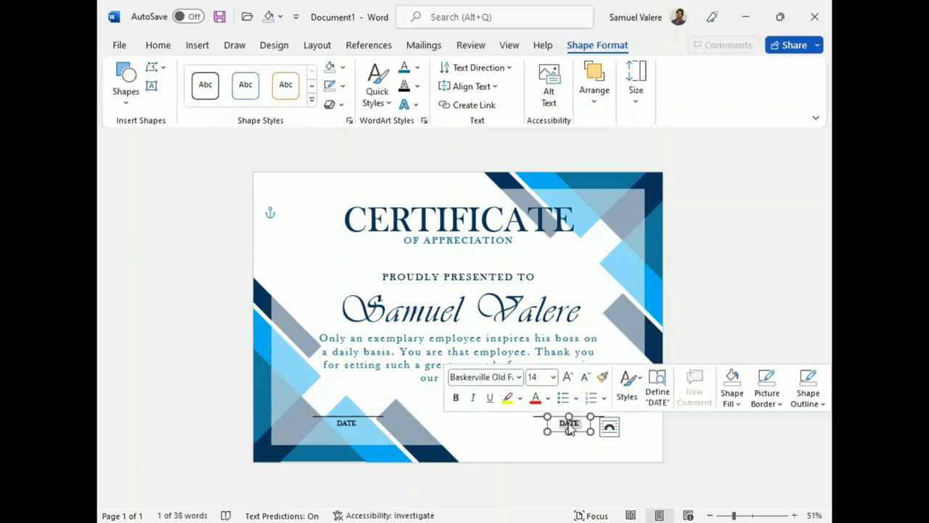
text(Signature)
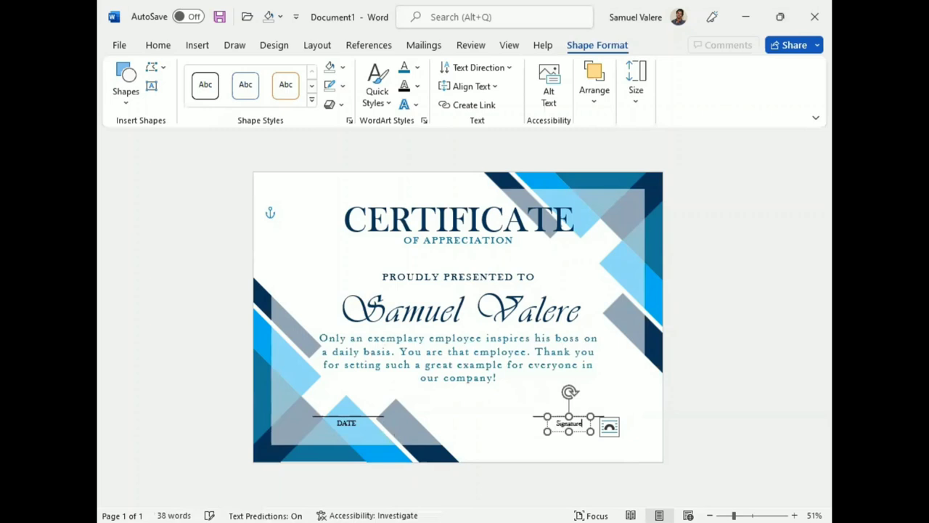
double_click(569, 423)
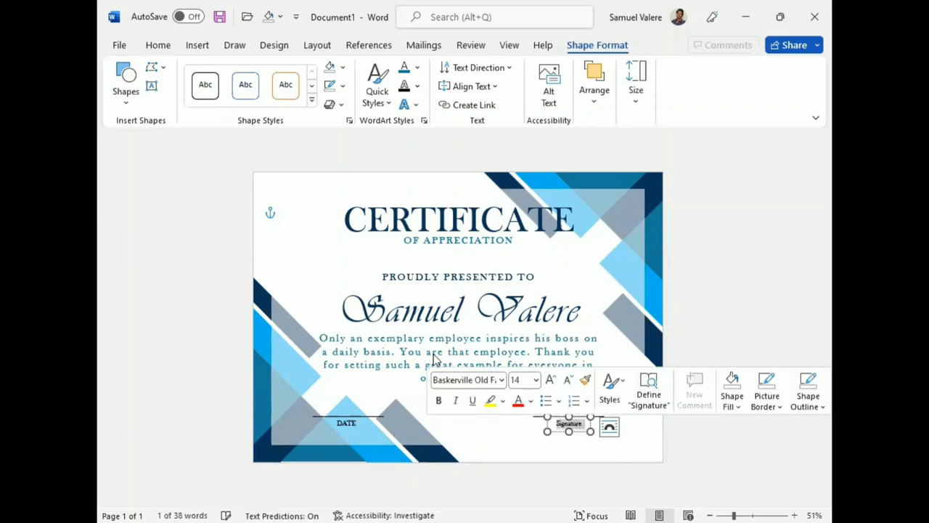
click(158, 45)
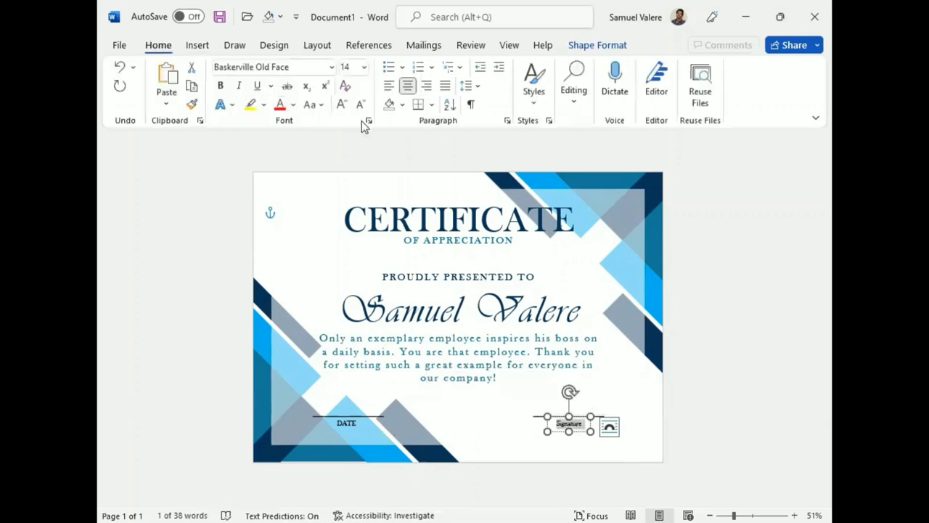
click(313, 105)
click(347, 165)
drag(547, 432, 537, 429)
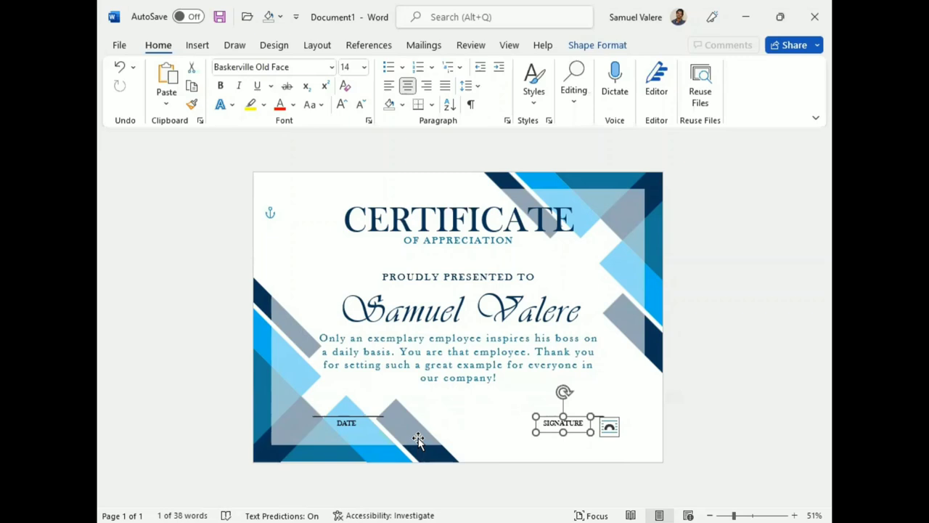
key(Right)
key(Right)
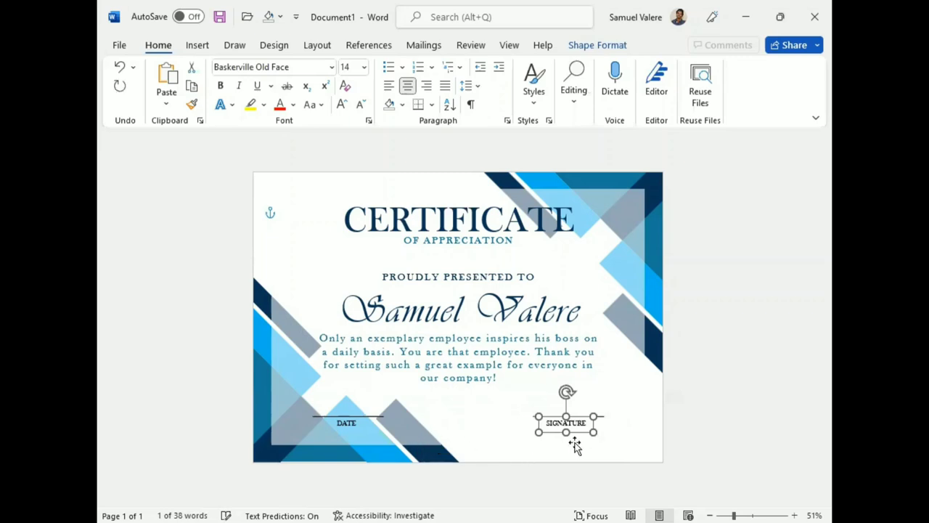
key(Right)
key(Right)
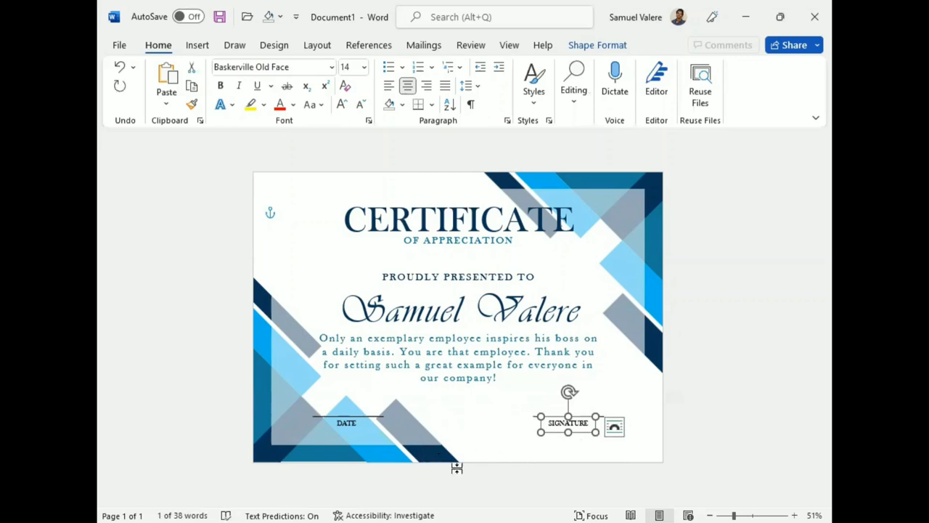
click(415, 433)
- Lower the frame's gradient fill transparency to 32% in the Format Shape pane, then close the pane
click(597, 45)
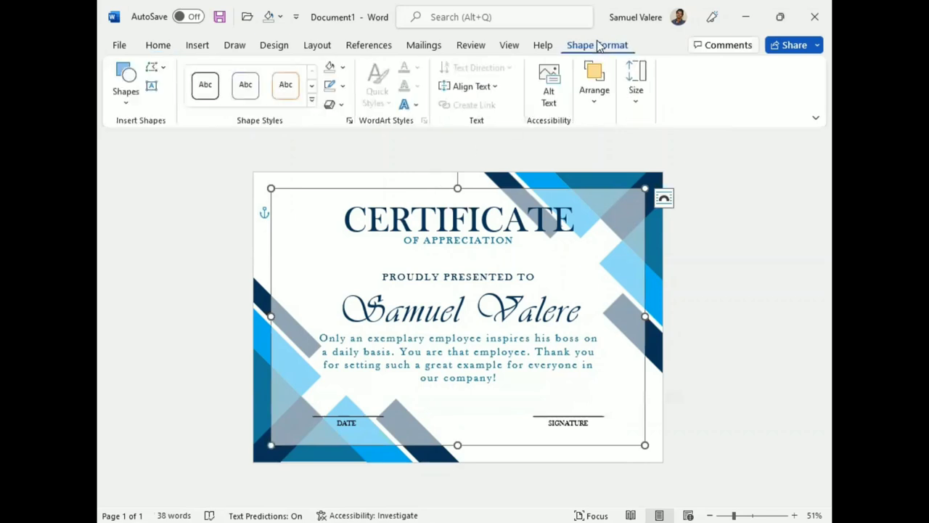
click(345, 67)
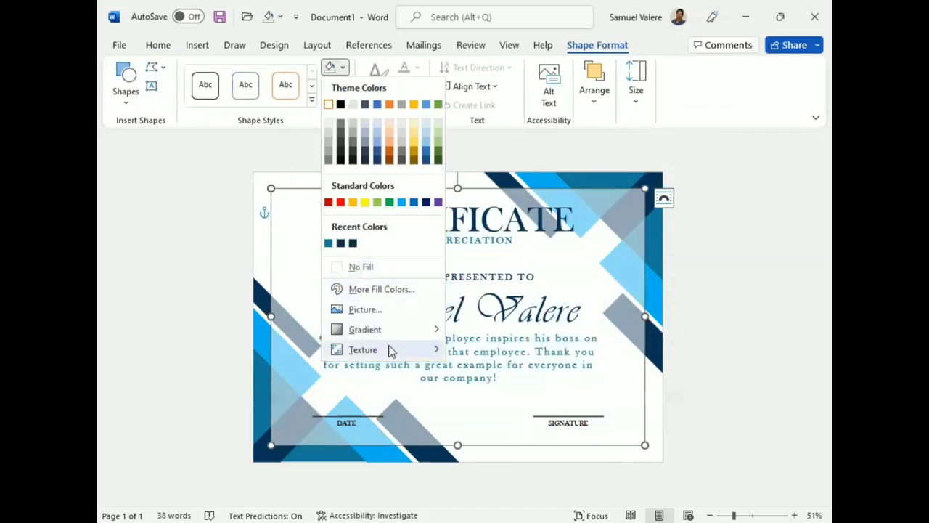
mouse_move(364, 329)
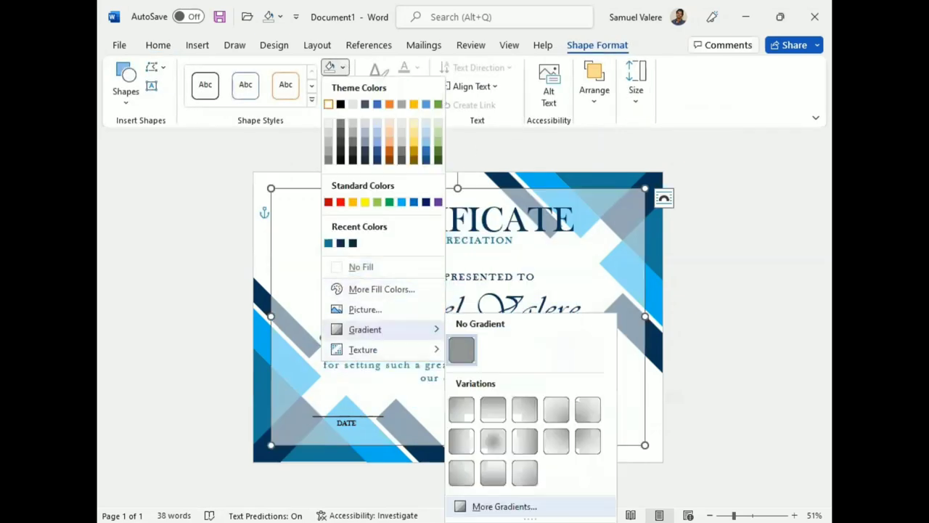
click(504, 505)
click(802, 345)
click(802, 344)
click(802, 345)
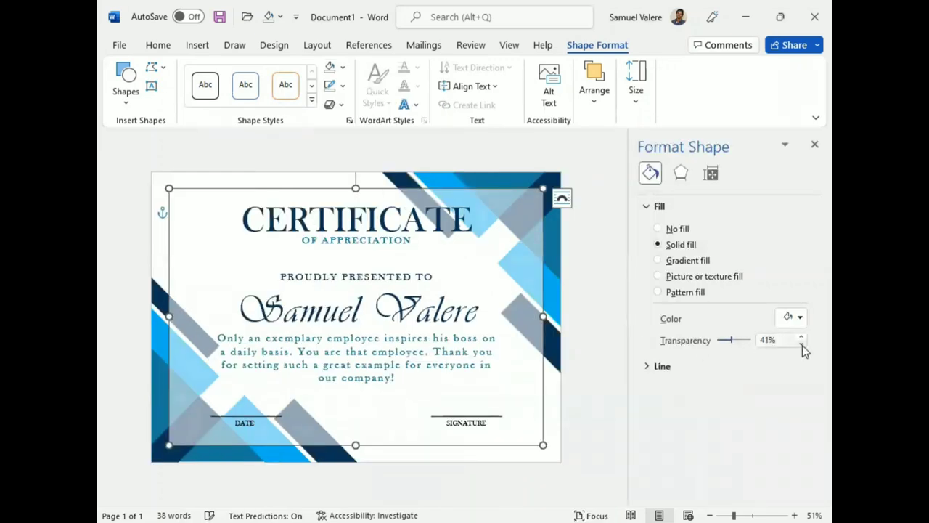
click(802, 345)
click(802, 345)
click(802, 344)
click(802, 344)
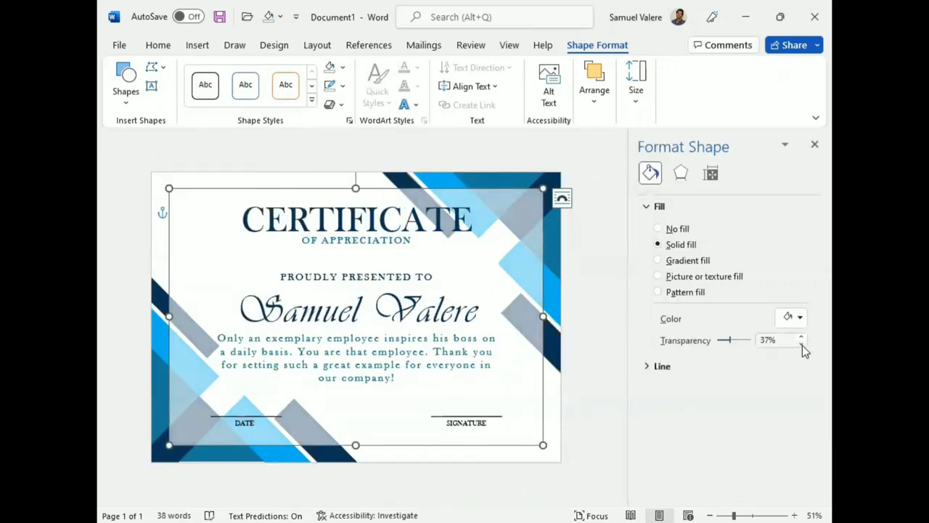
click(802, 345)
click(802, 344)
click(802, 344)
click(802, 345)
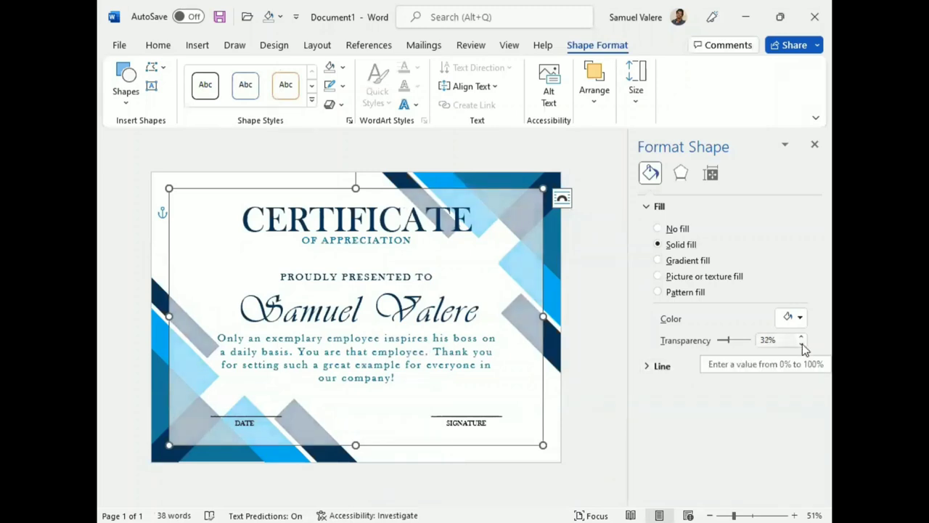
key(Escape)
click(814, 145)
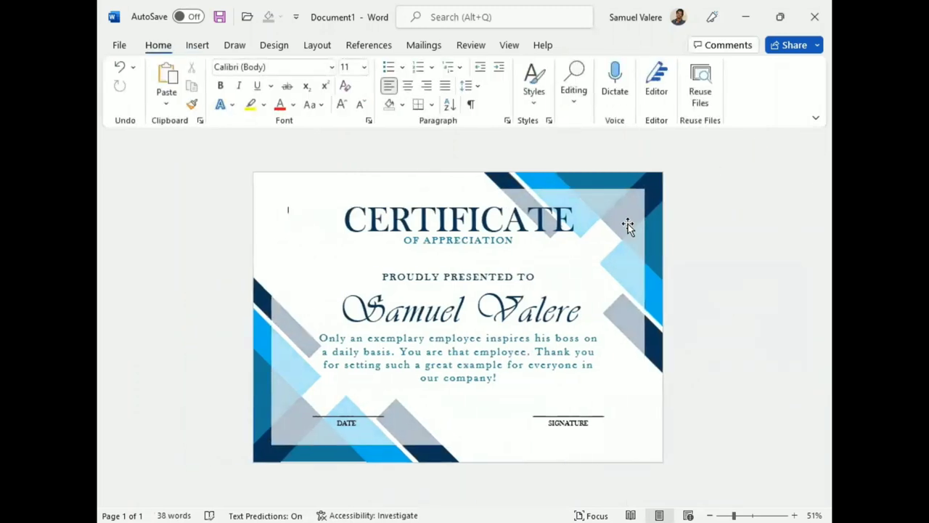